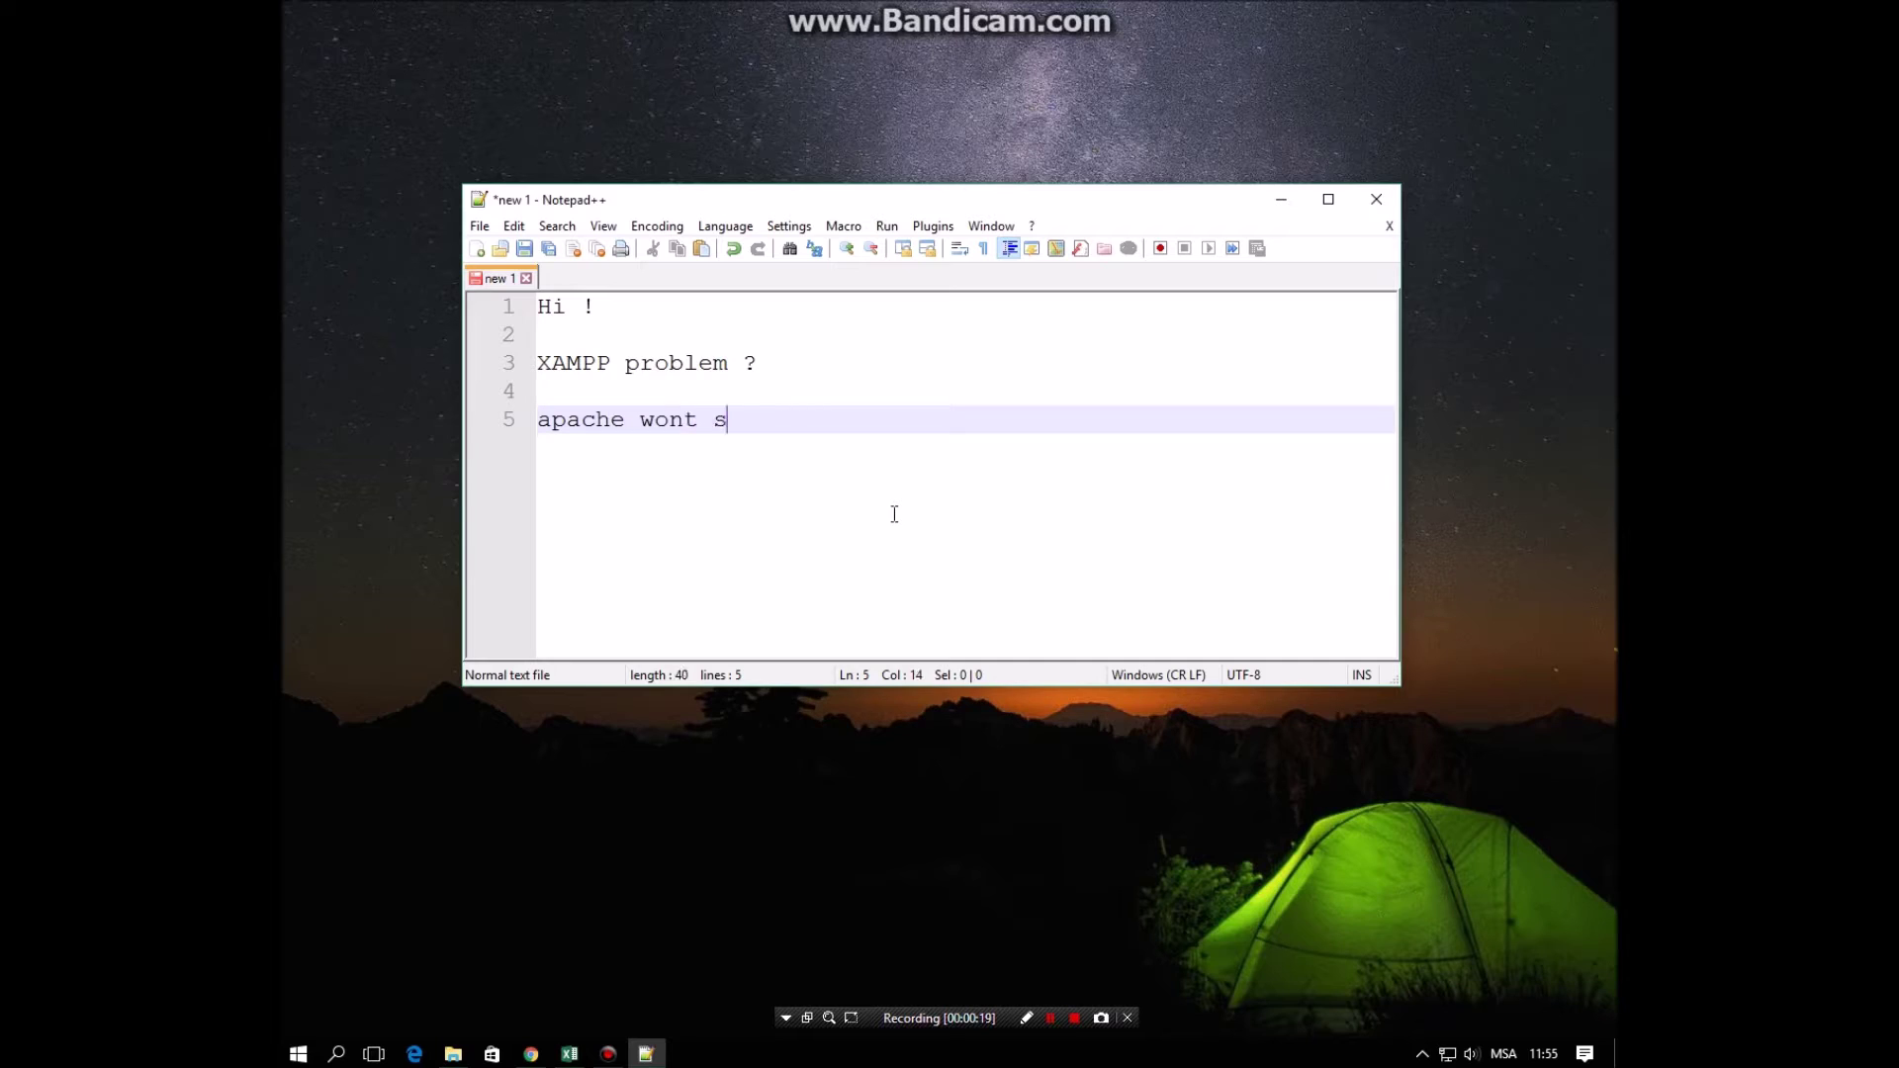
- Finish the line "apache wont start???" and add "follow this step" below it, with blank lines between
key("Return")
key("Return")
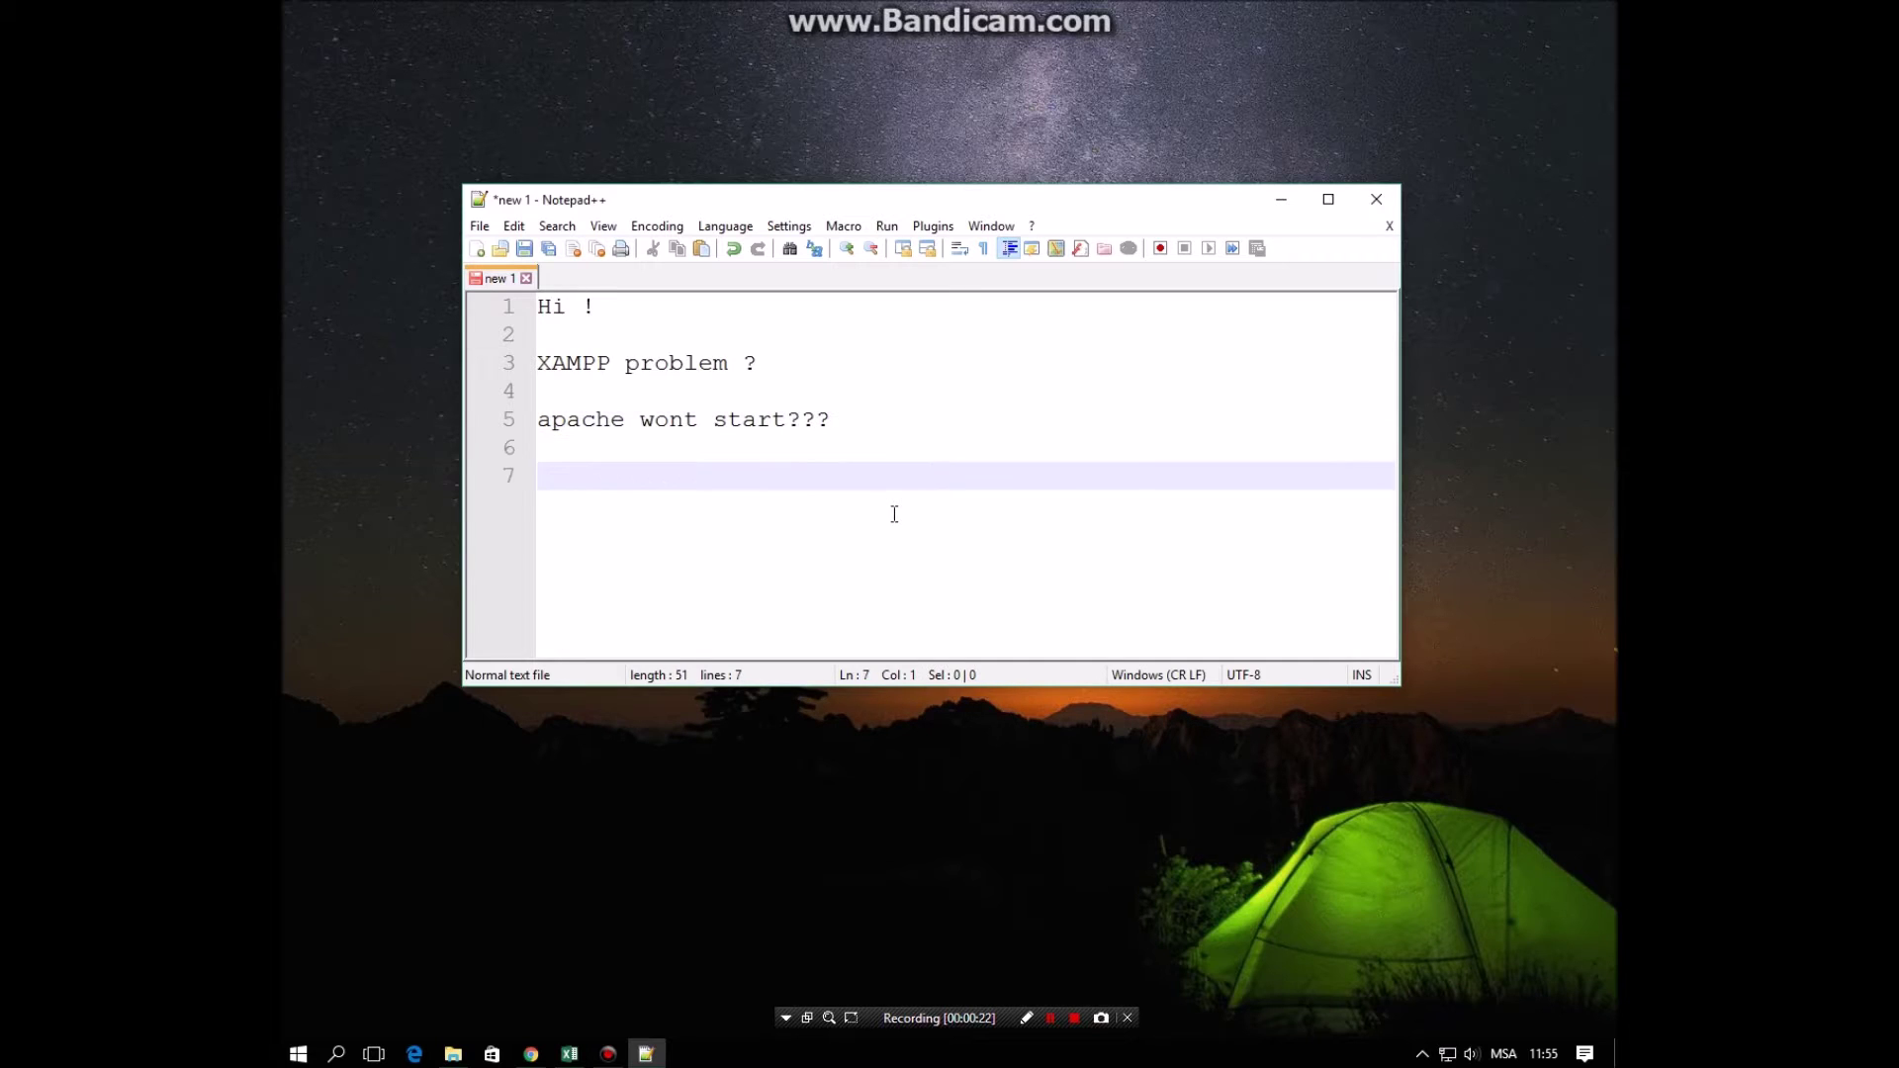
type("follow this step")
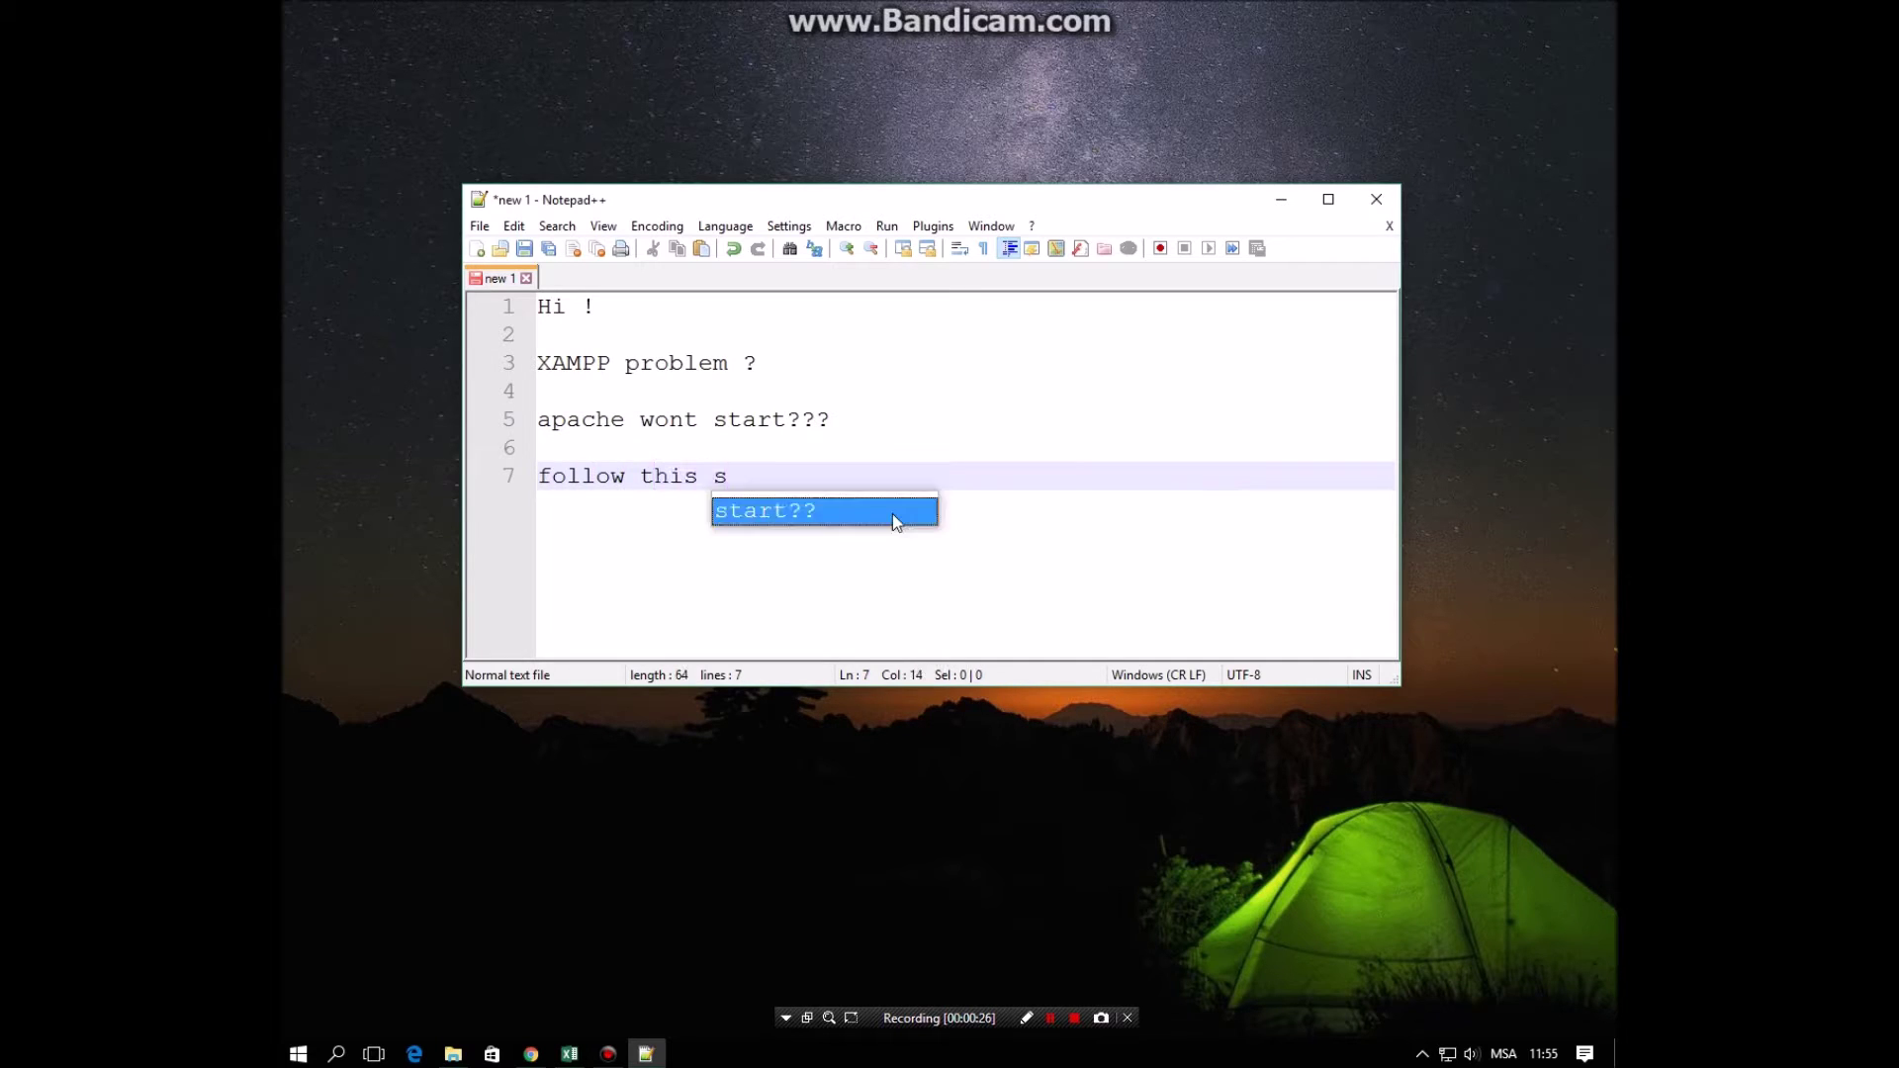
key("Return")
key("Return")
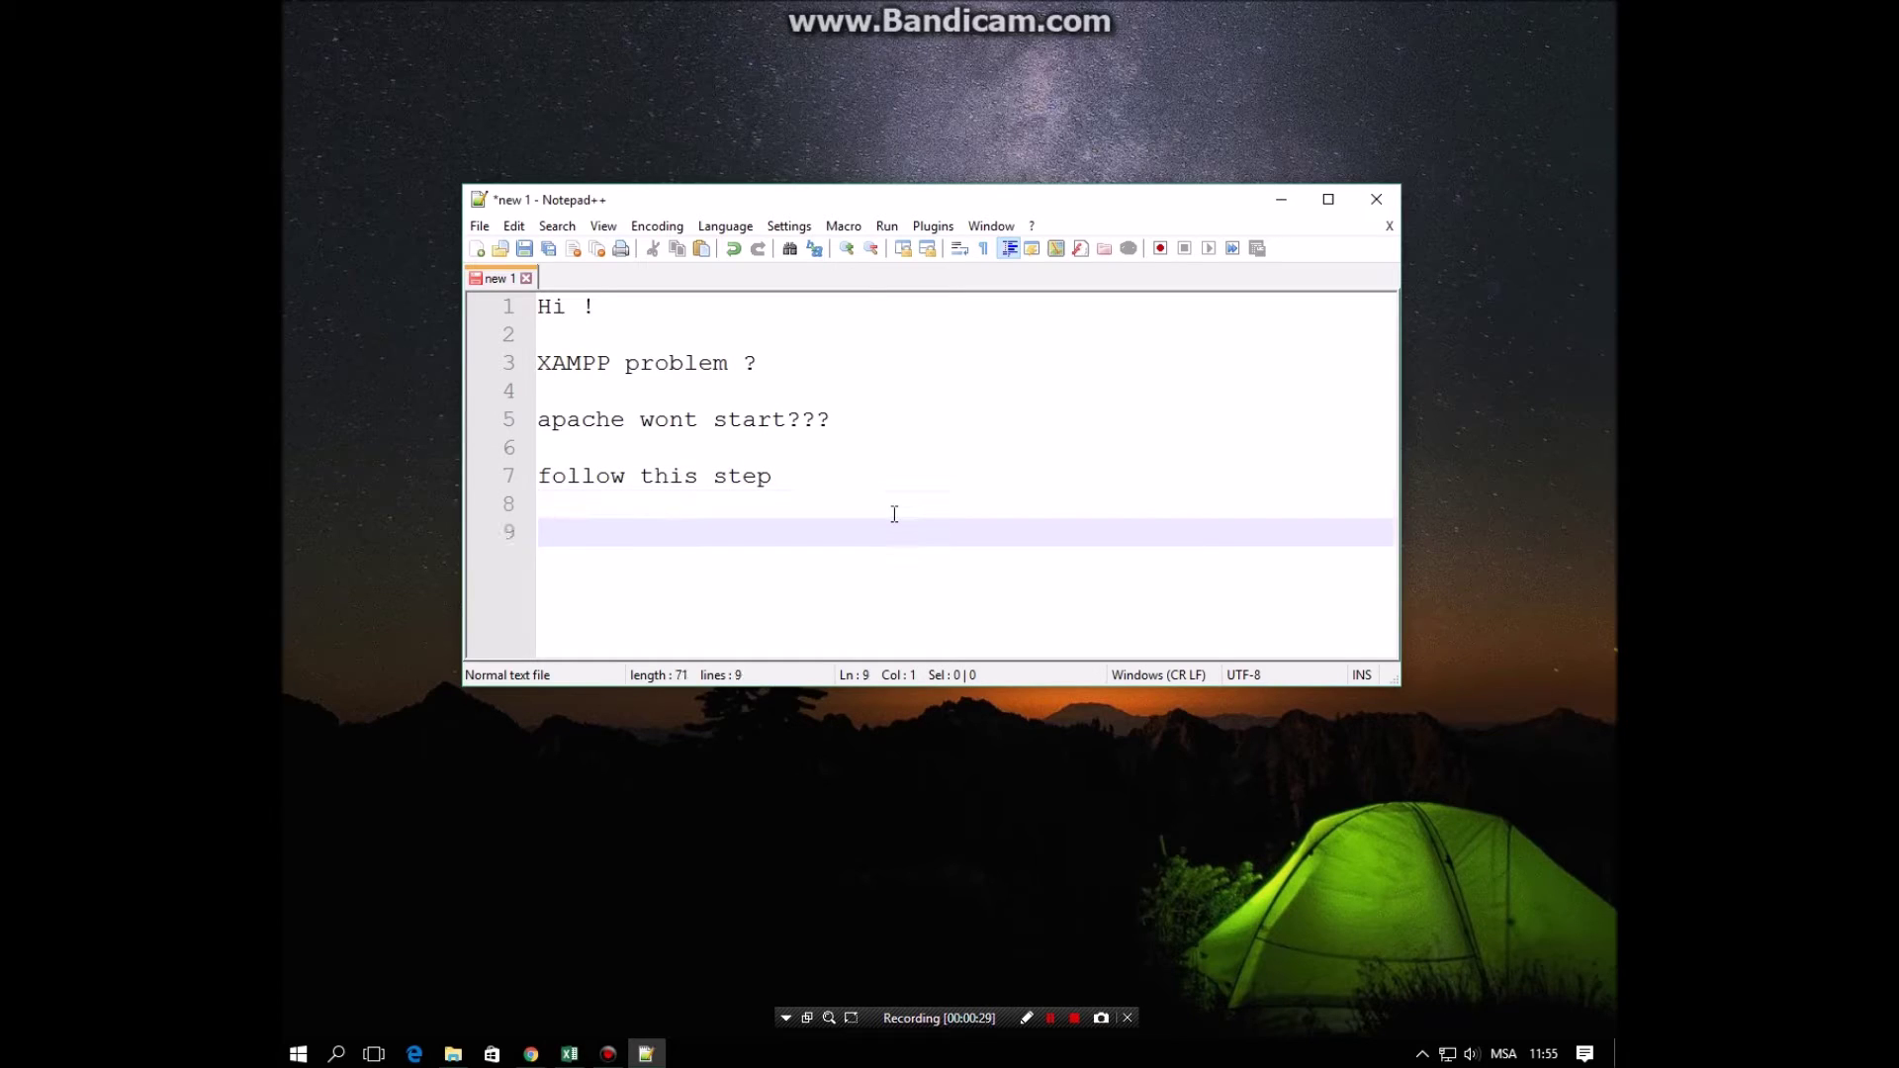
- Write the first instruction in the notes as "1. open xampp(run as administrator)"
type("1. open xampp()")
key("Left")
type("run as admin")
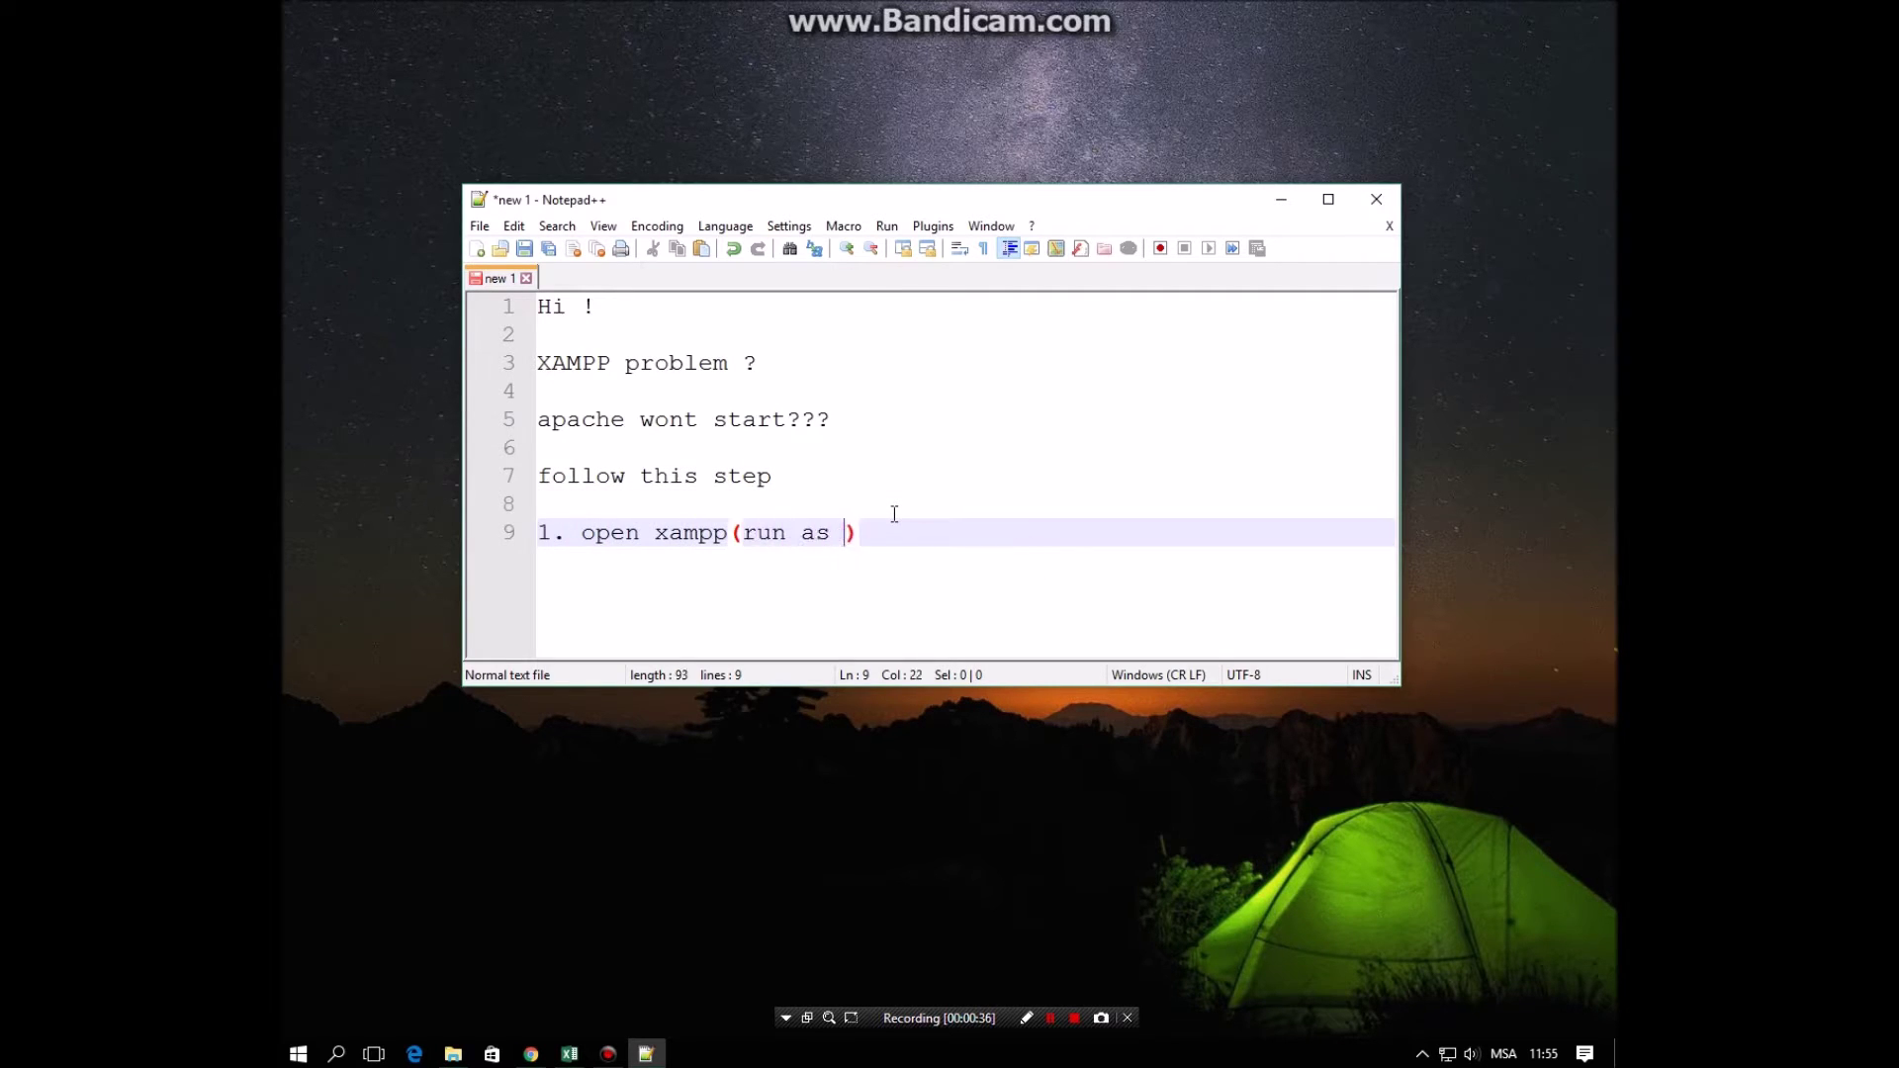
type("istrator")
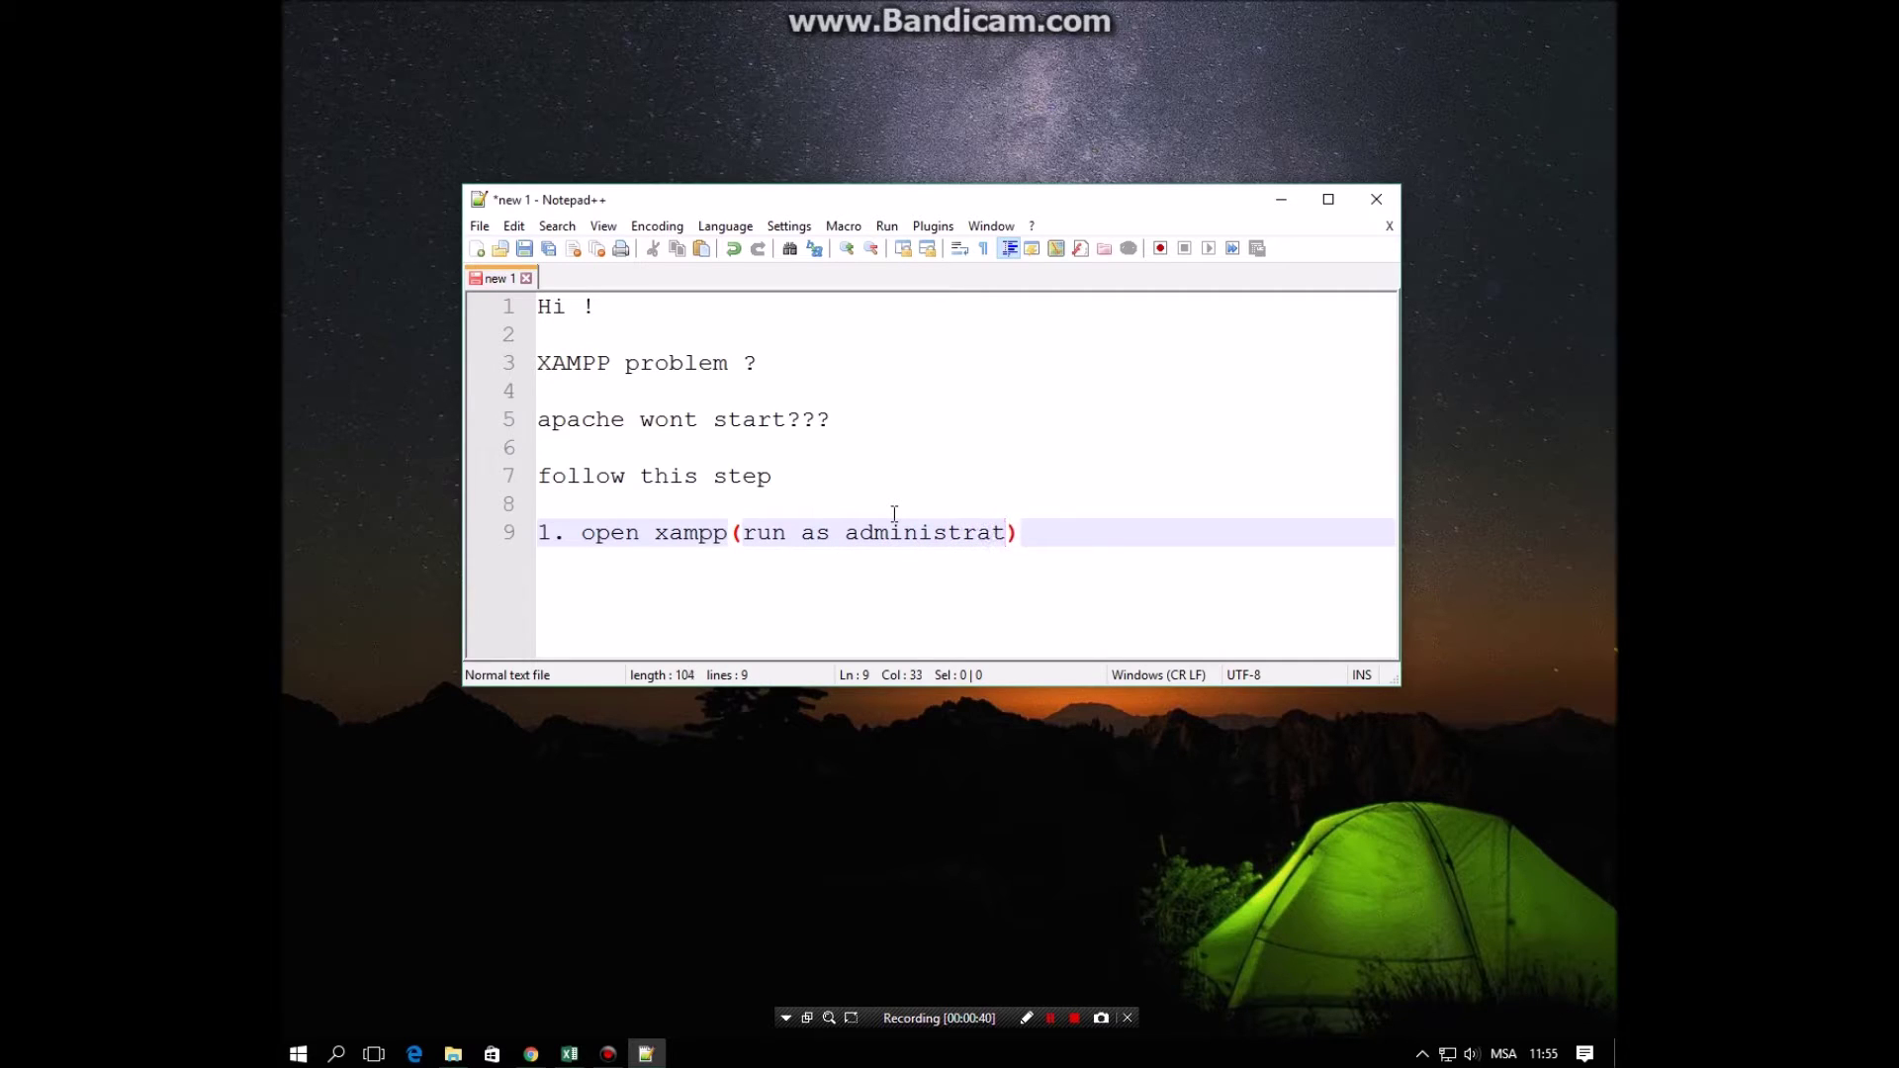
- Find the XAMPP Control Panel on the computer and launch it with administrator rights
key("super")
type("xampp")
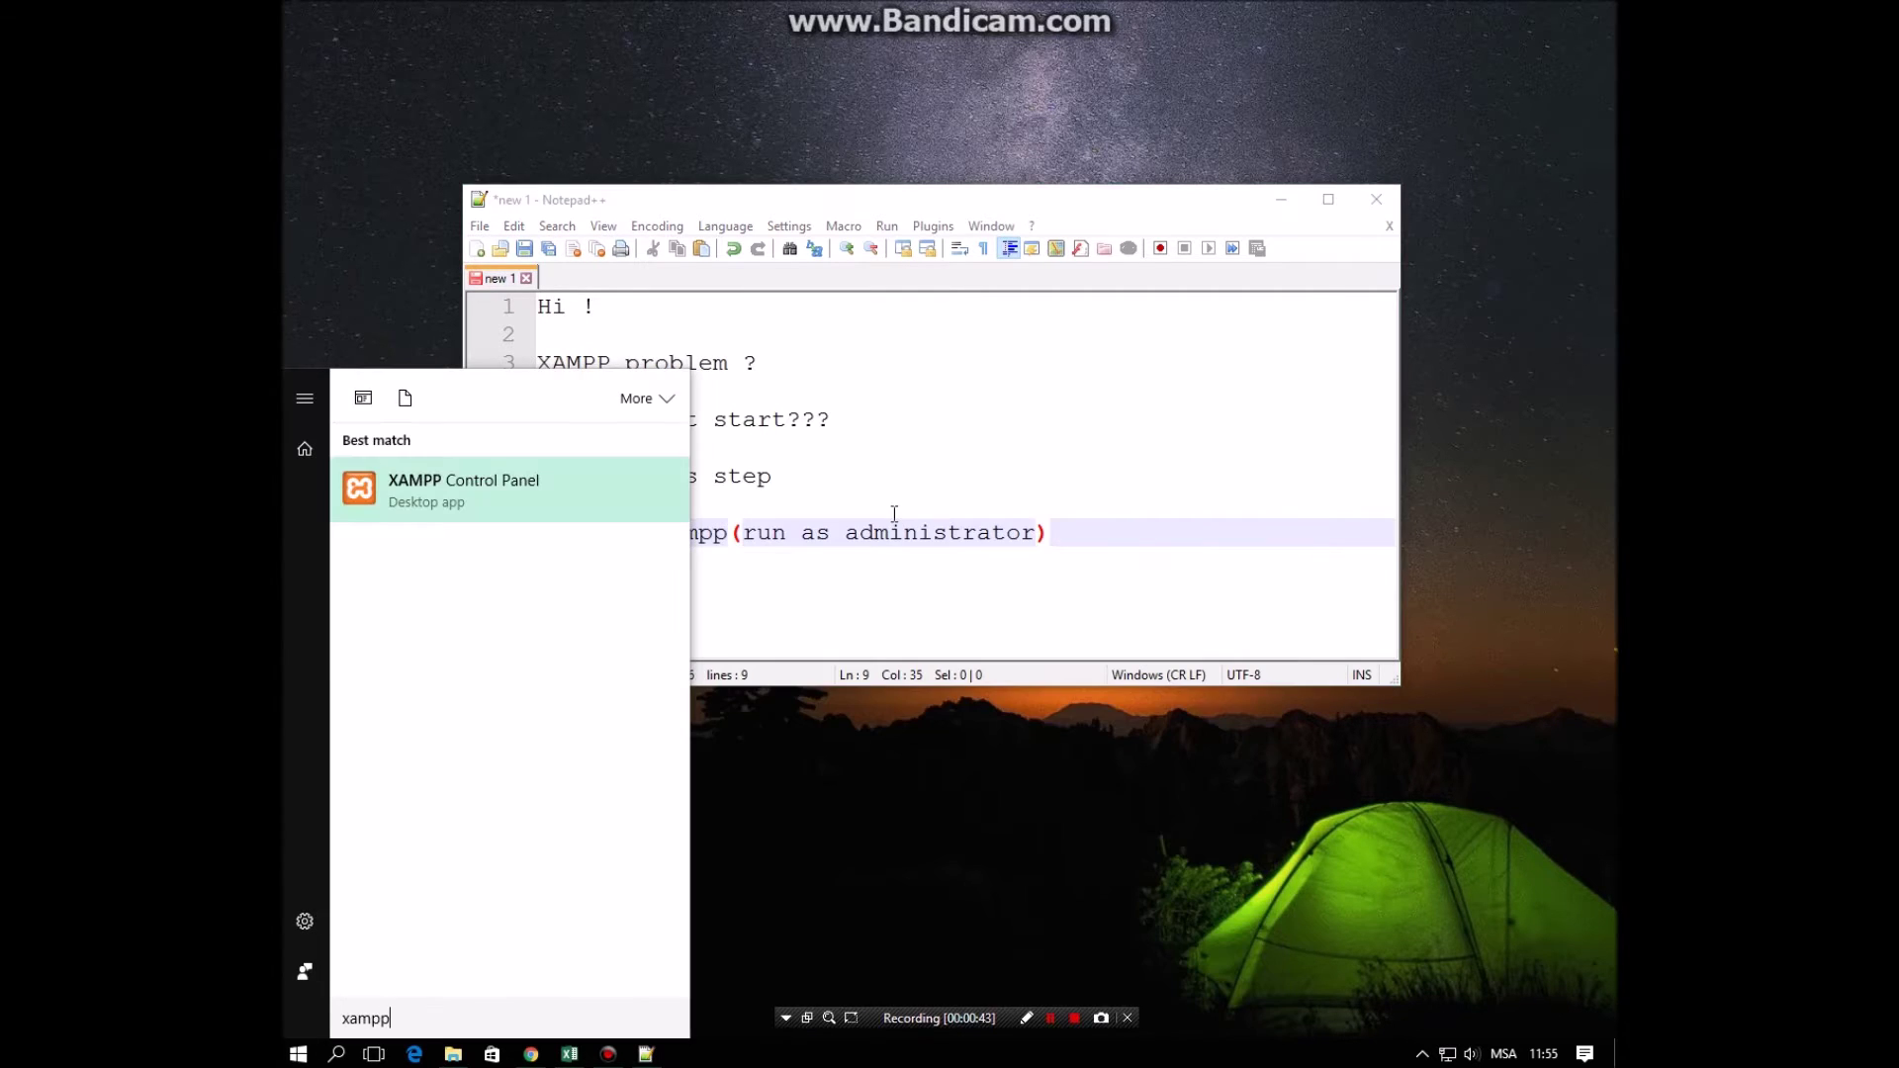
right_click(687, 500)
left_click(638, 511)
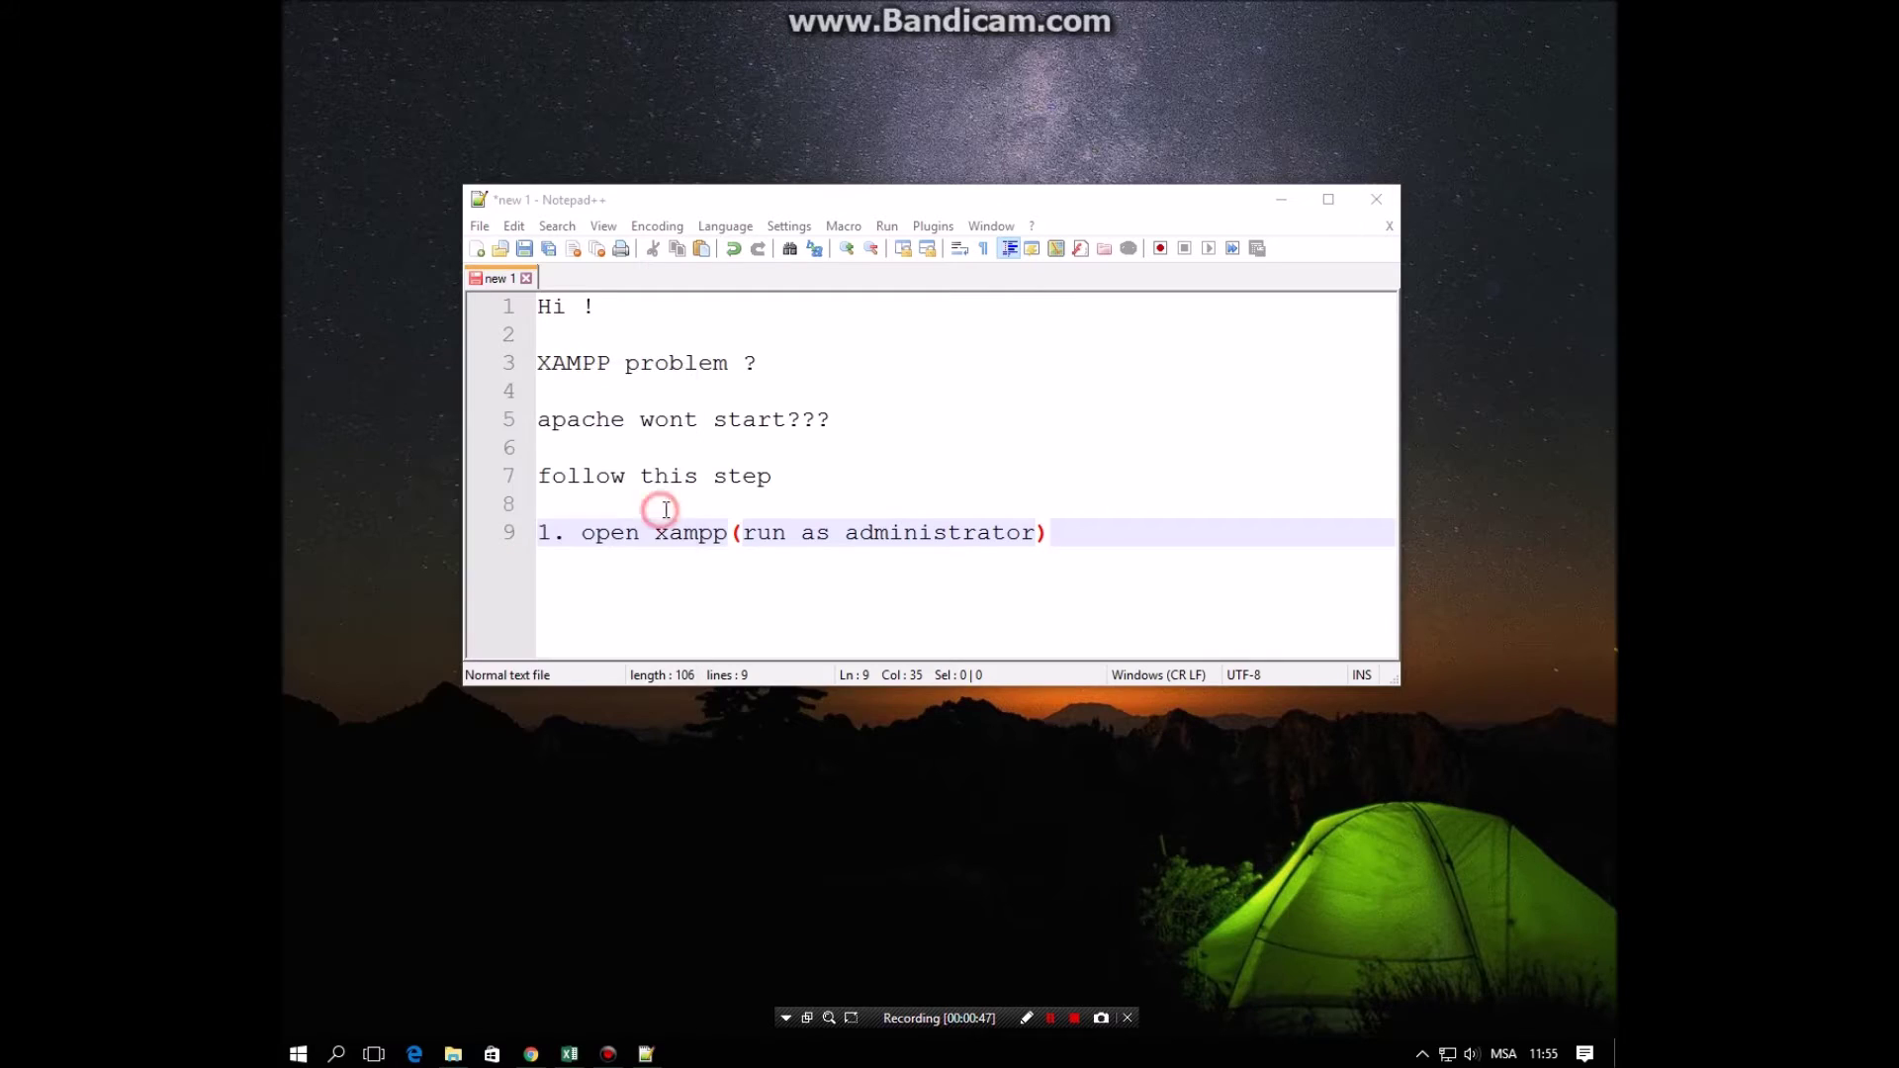
left_click(1099, 531)
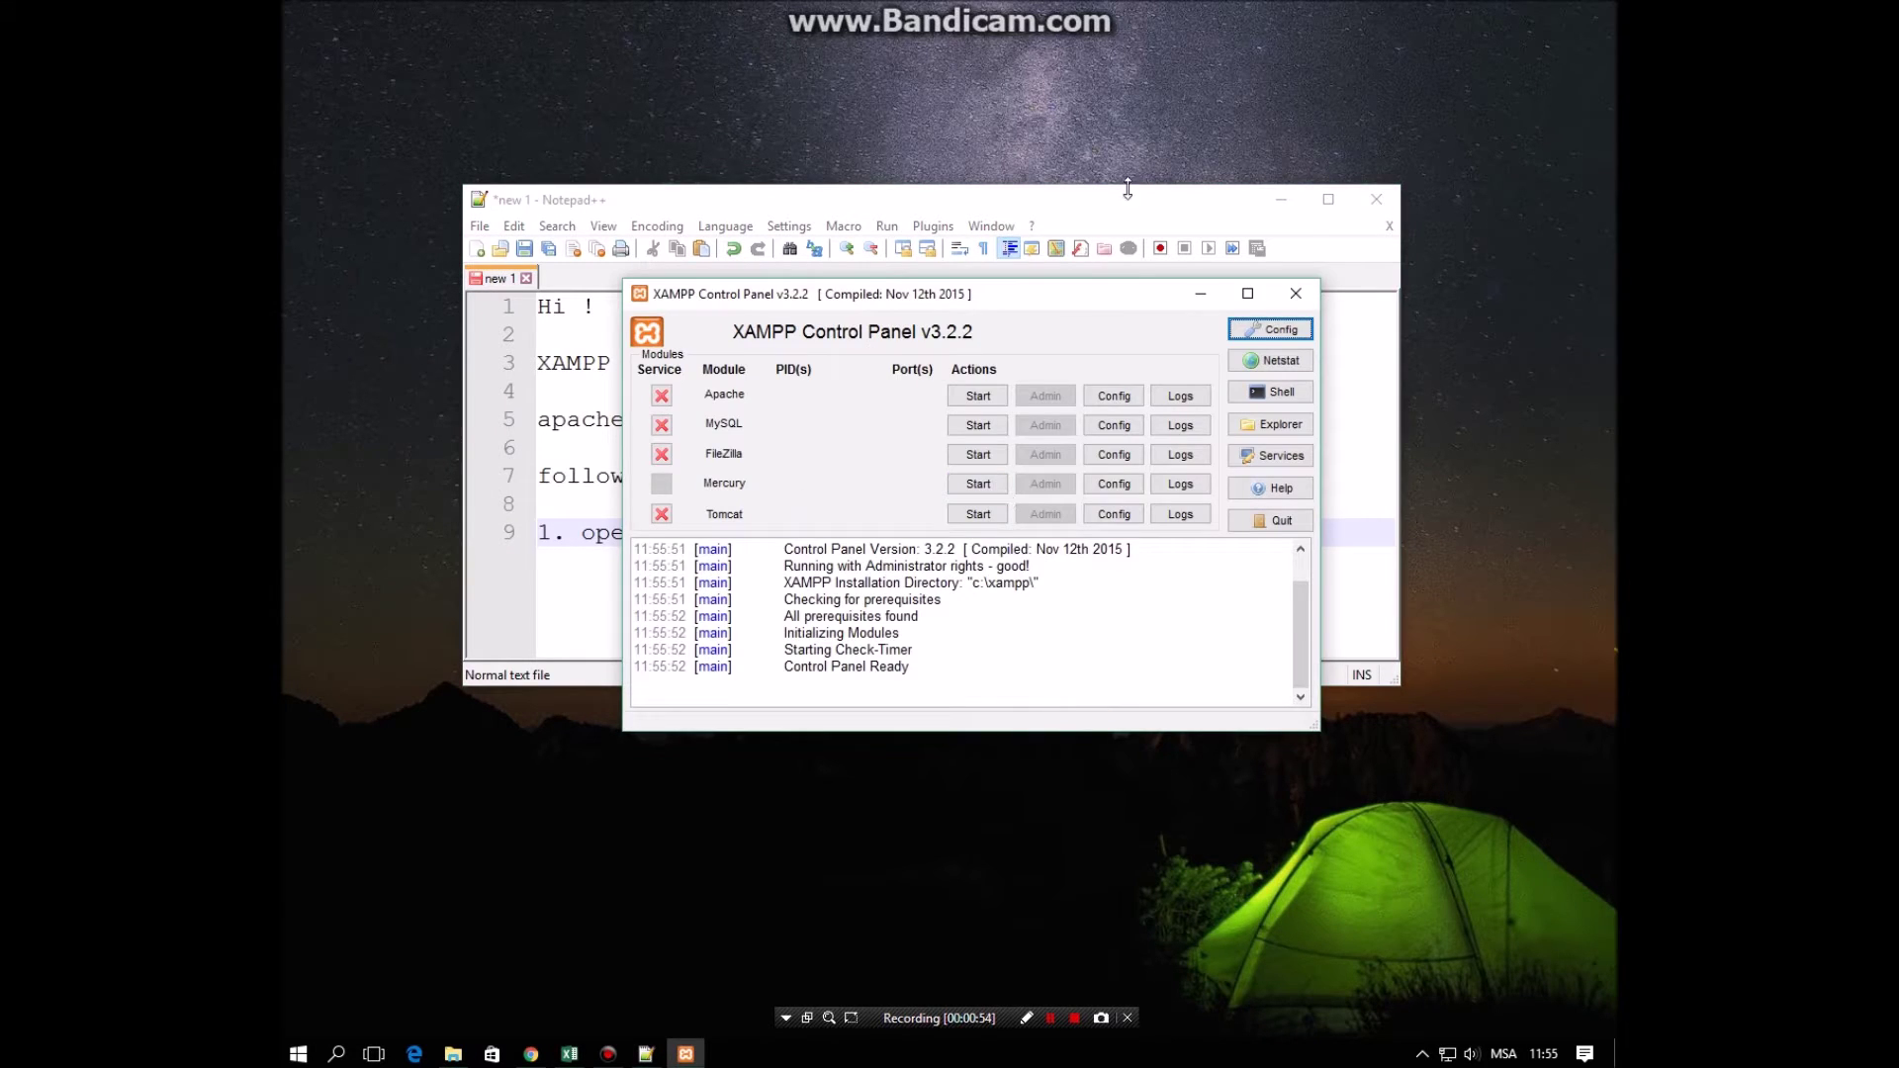
- Return to the Notepad++ notes and add the line "2. install apache" below the first instruction
left_click(1128, 188)
key("Return")
type("2. install apache")
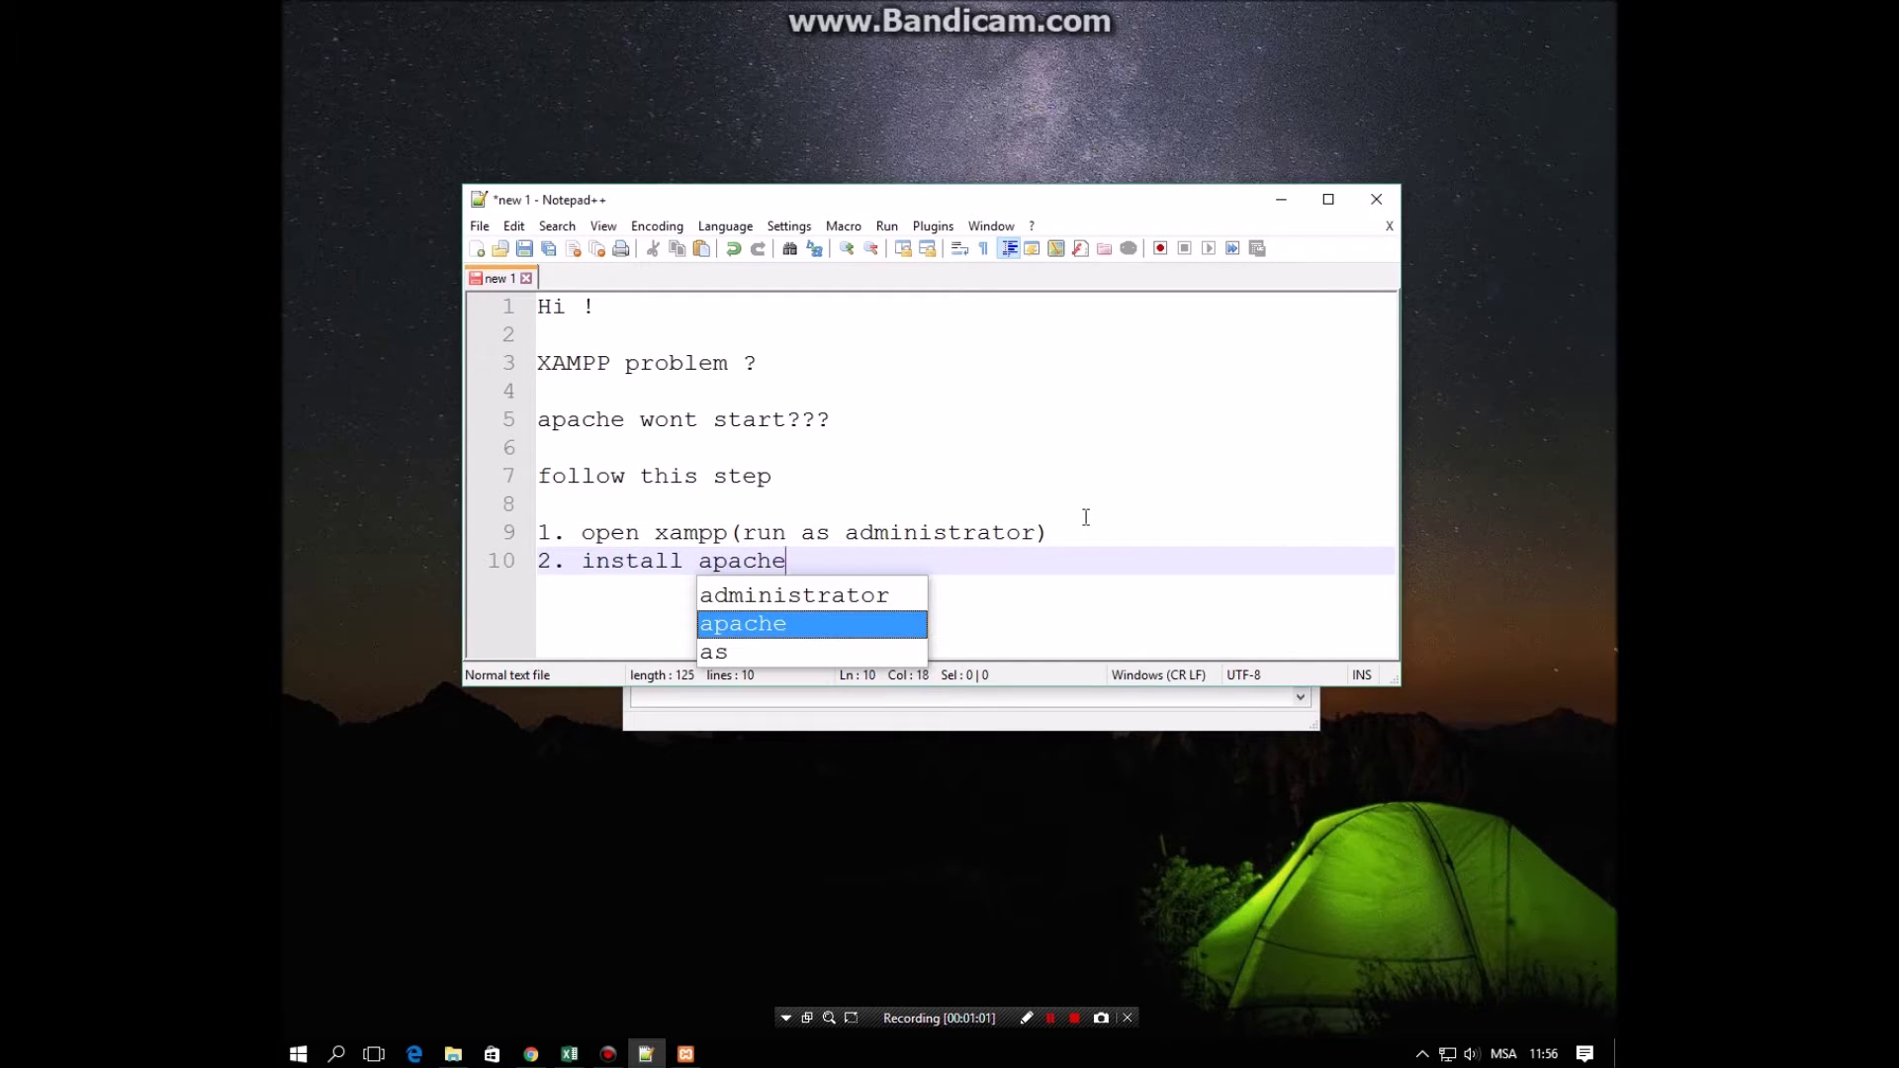
key("Escape")
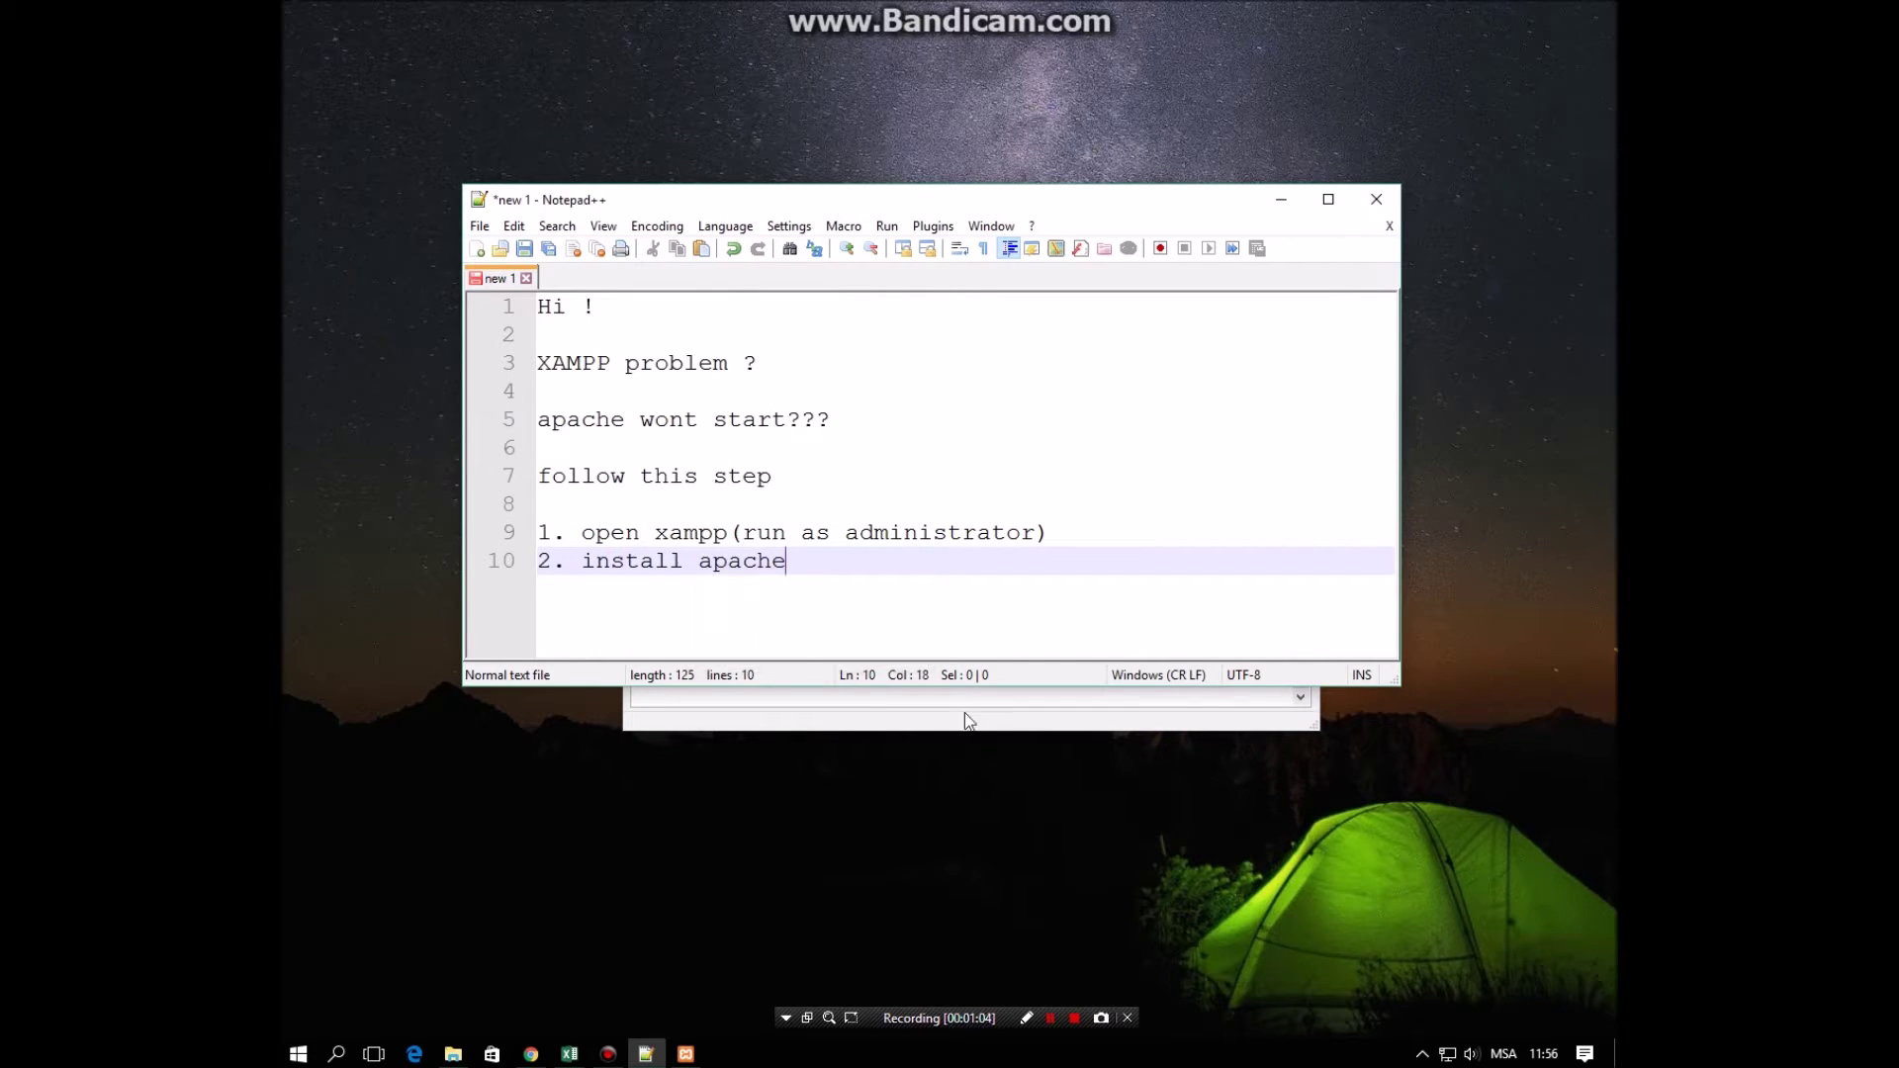
- Switch to the XAMPP Control Panel and install Apache as a service, confirming the installation
left_click(966, 717)
left_click(661, 395)
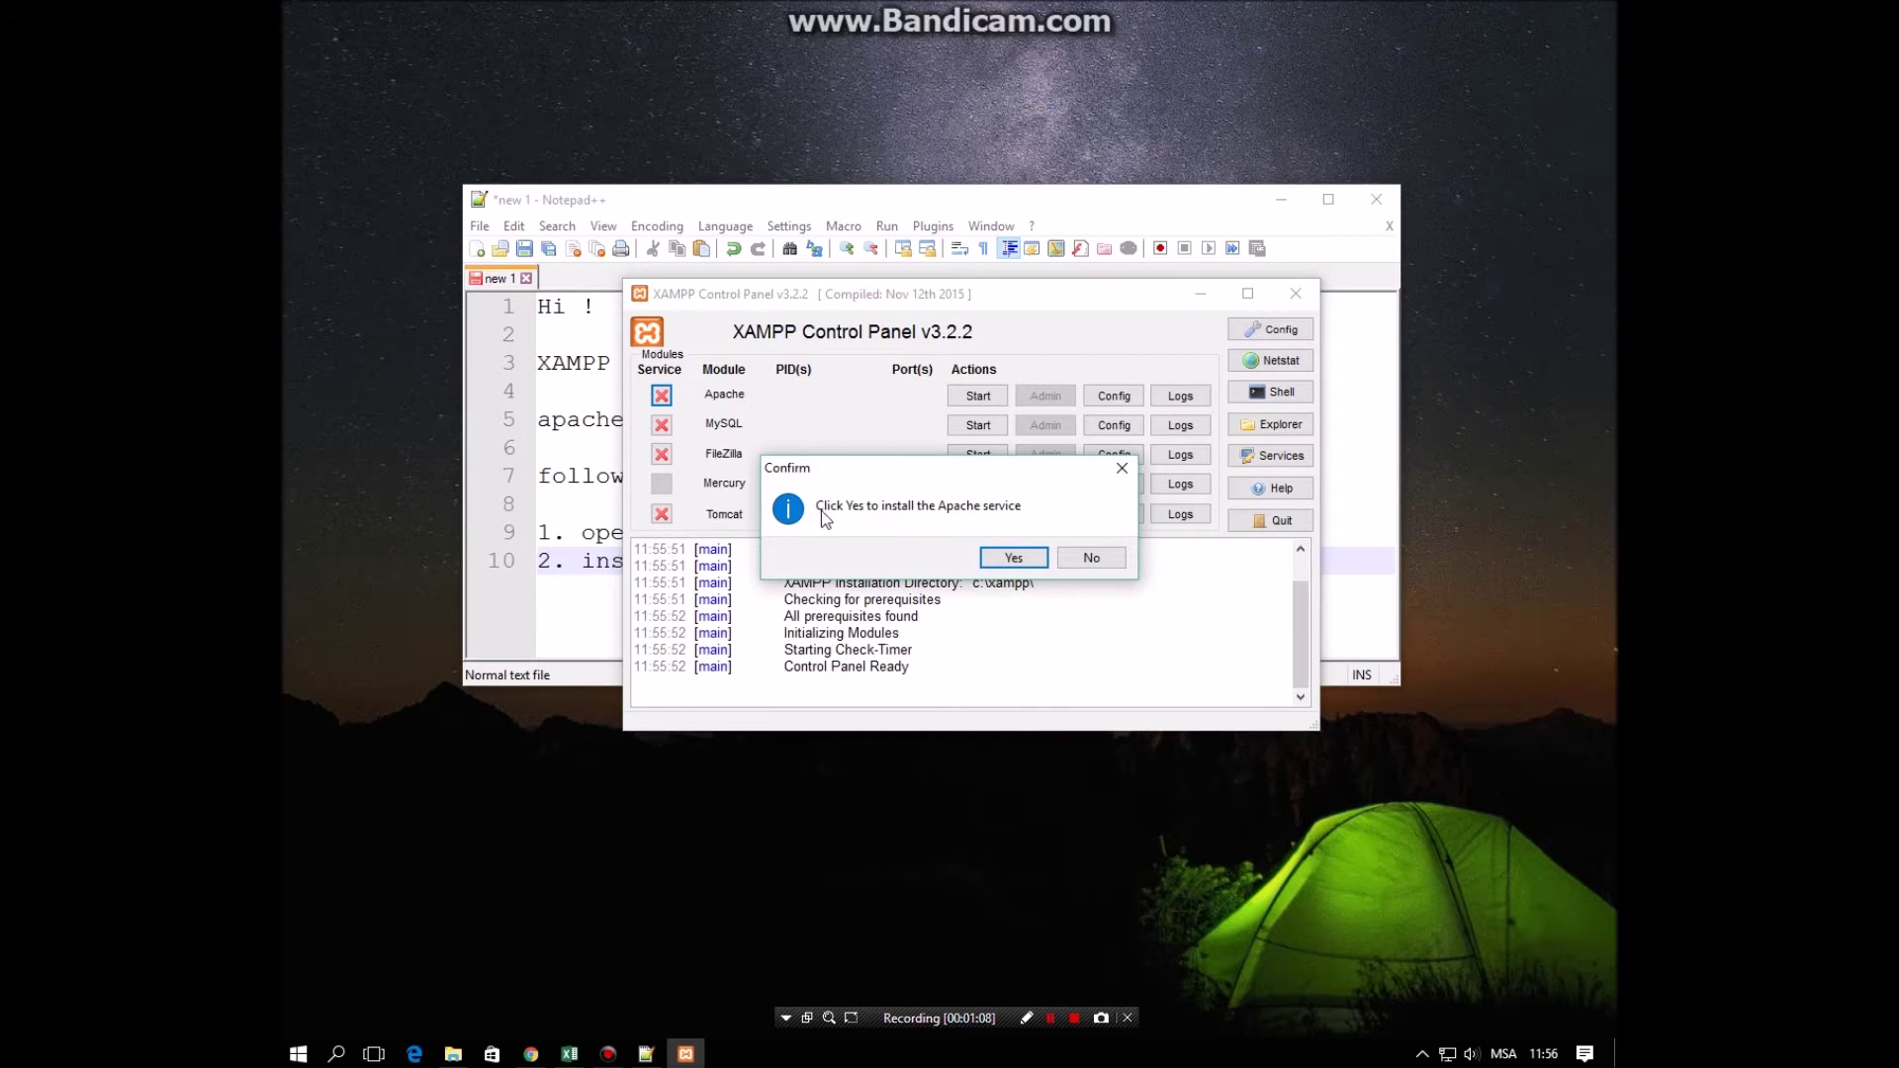
left_click(1003, 561)
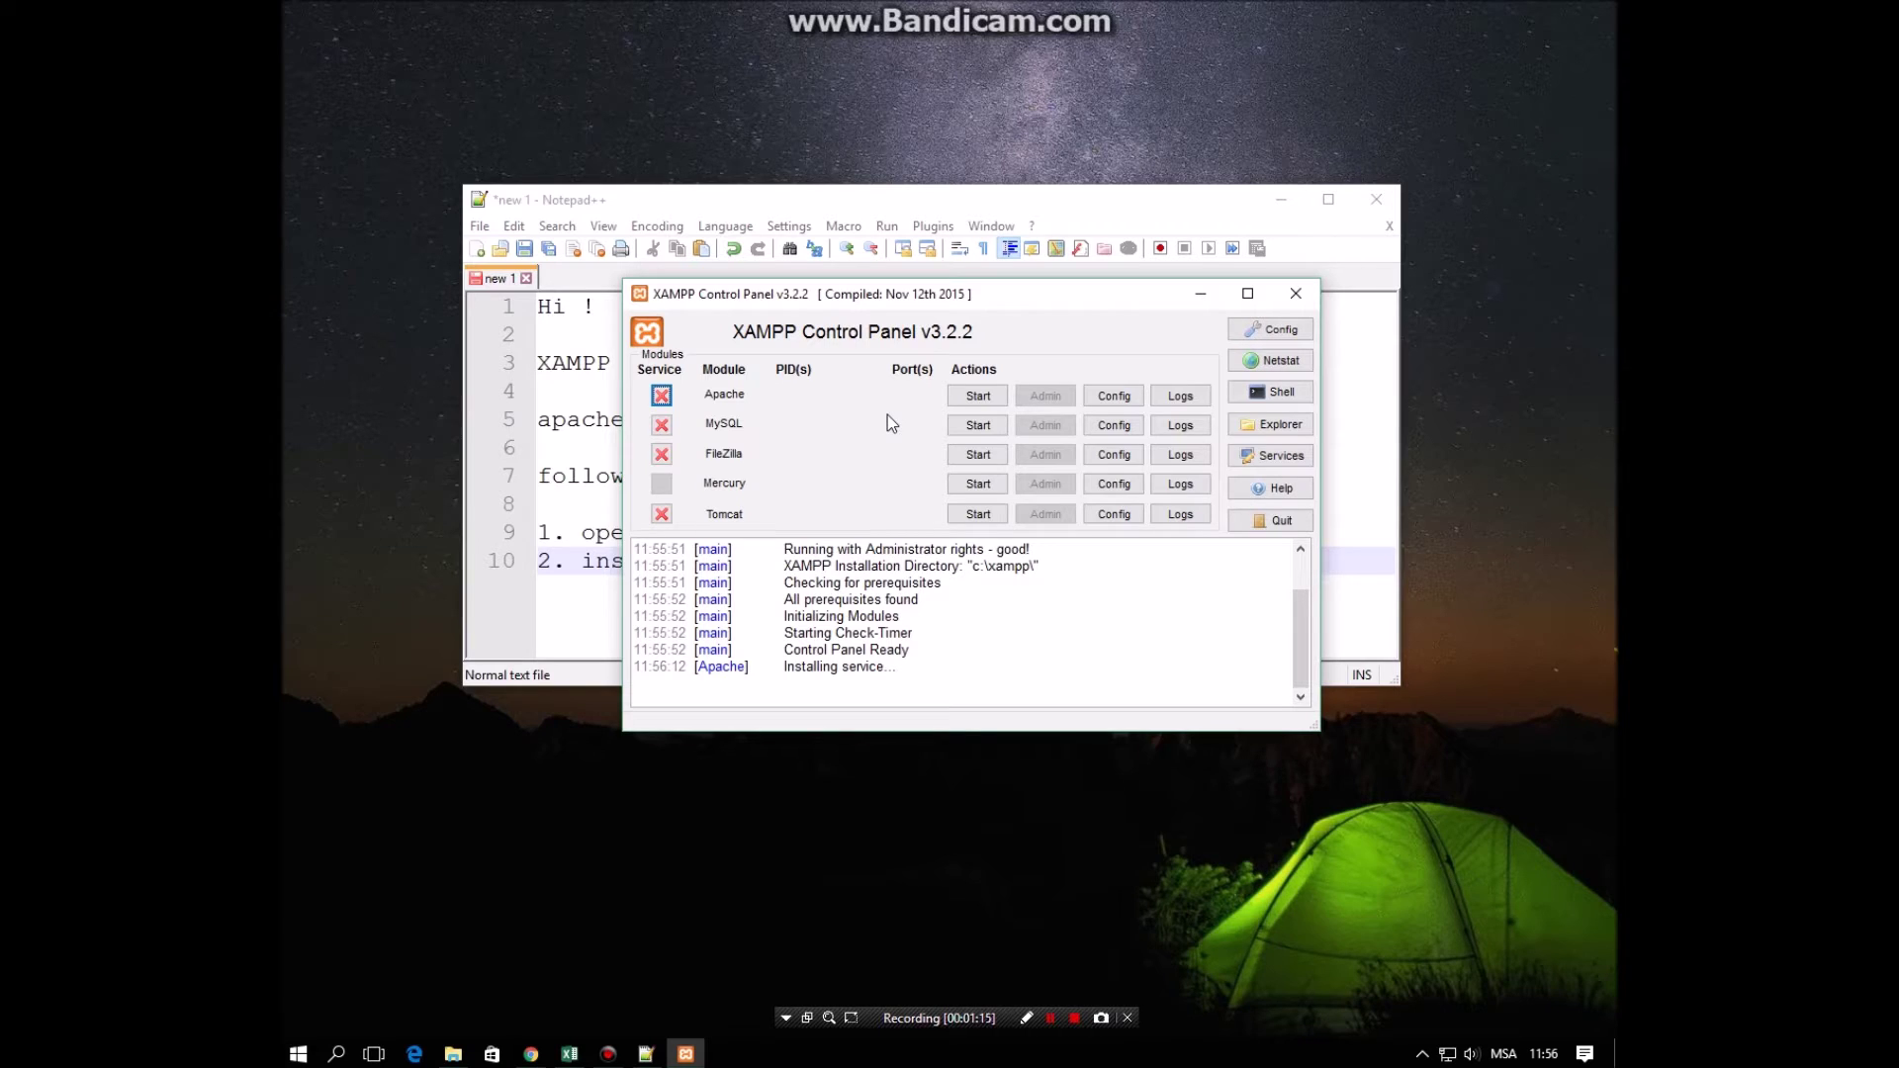
- Add the line "3. apache success install. now try start the apache service" to the Notepad++ notes
left_click(587, 561)
left_click(788, 561)
key("Return")
type("3. apache success install. now try start the apache servic")
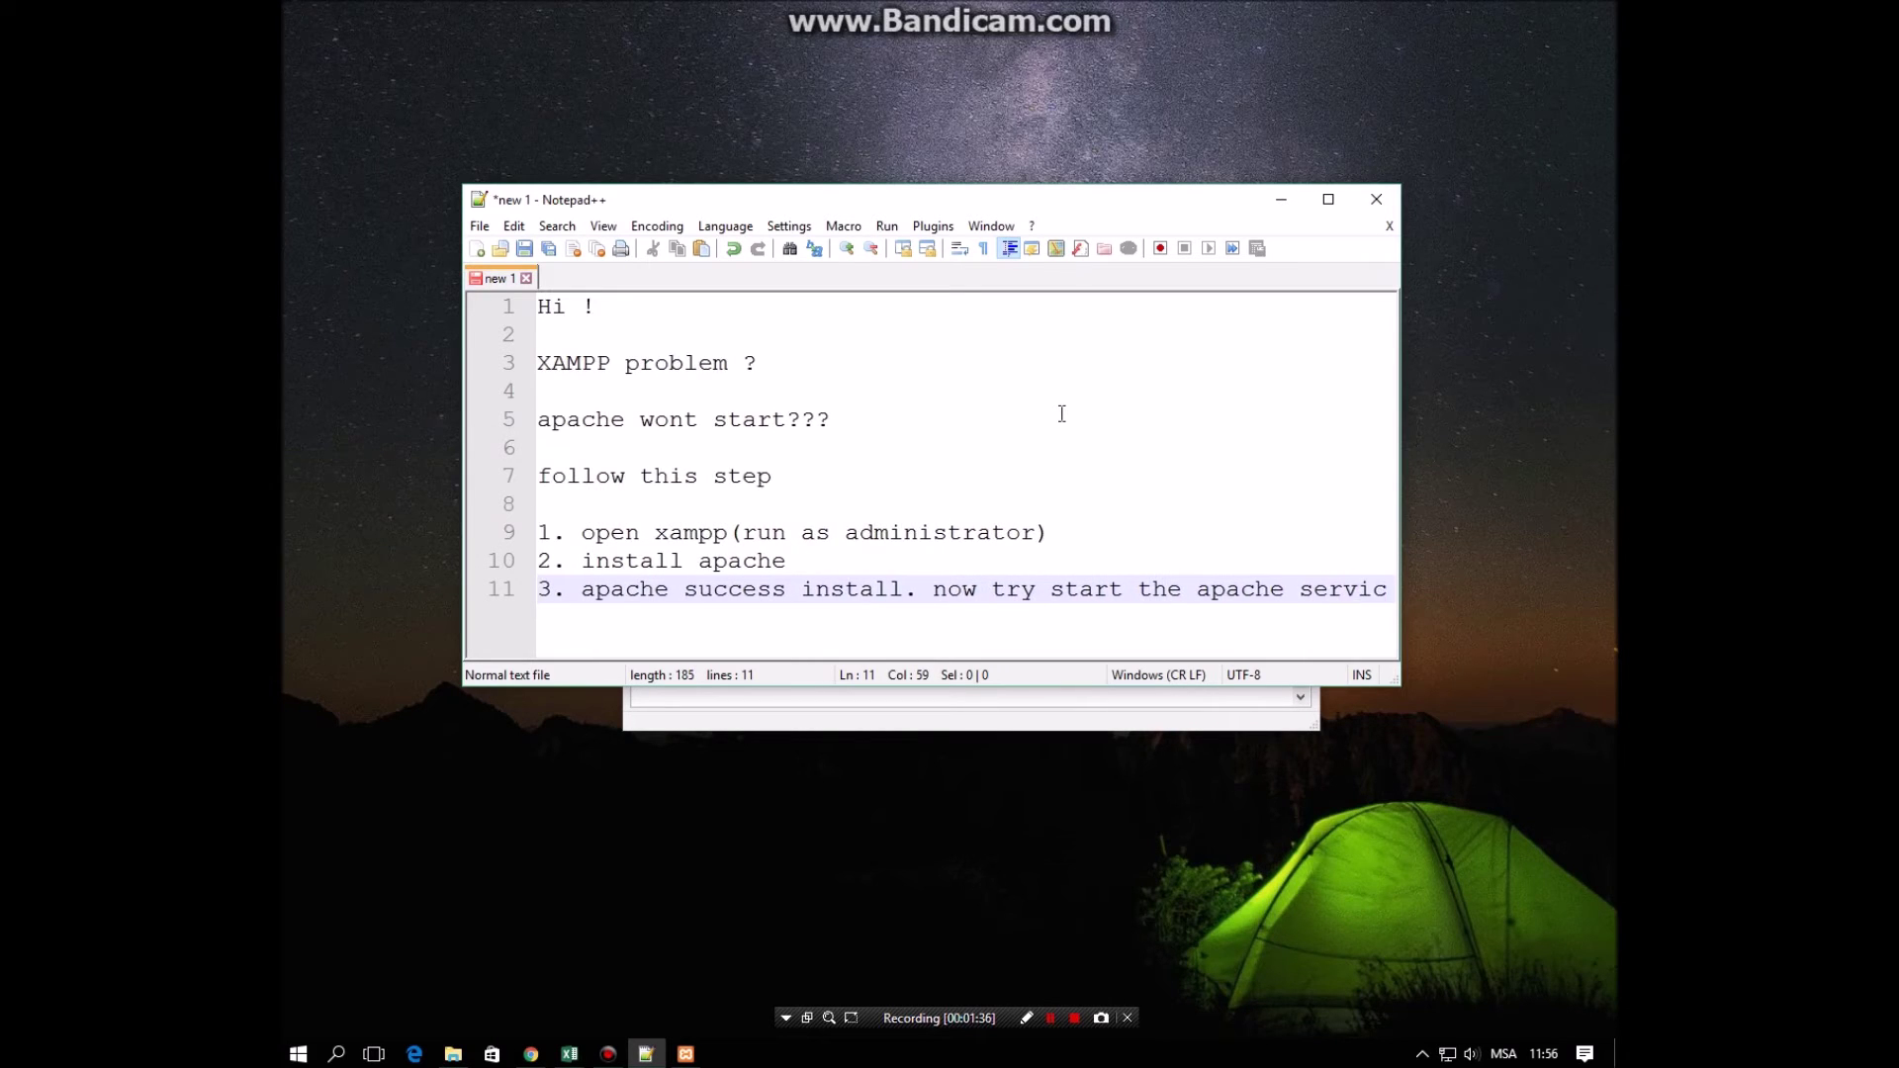
type("e")
key("Return")
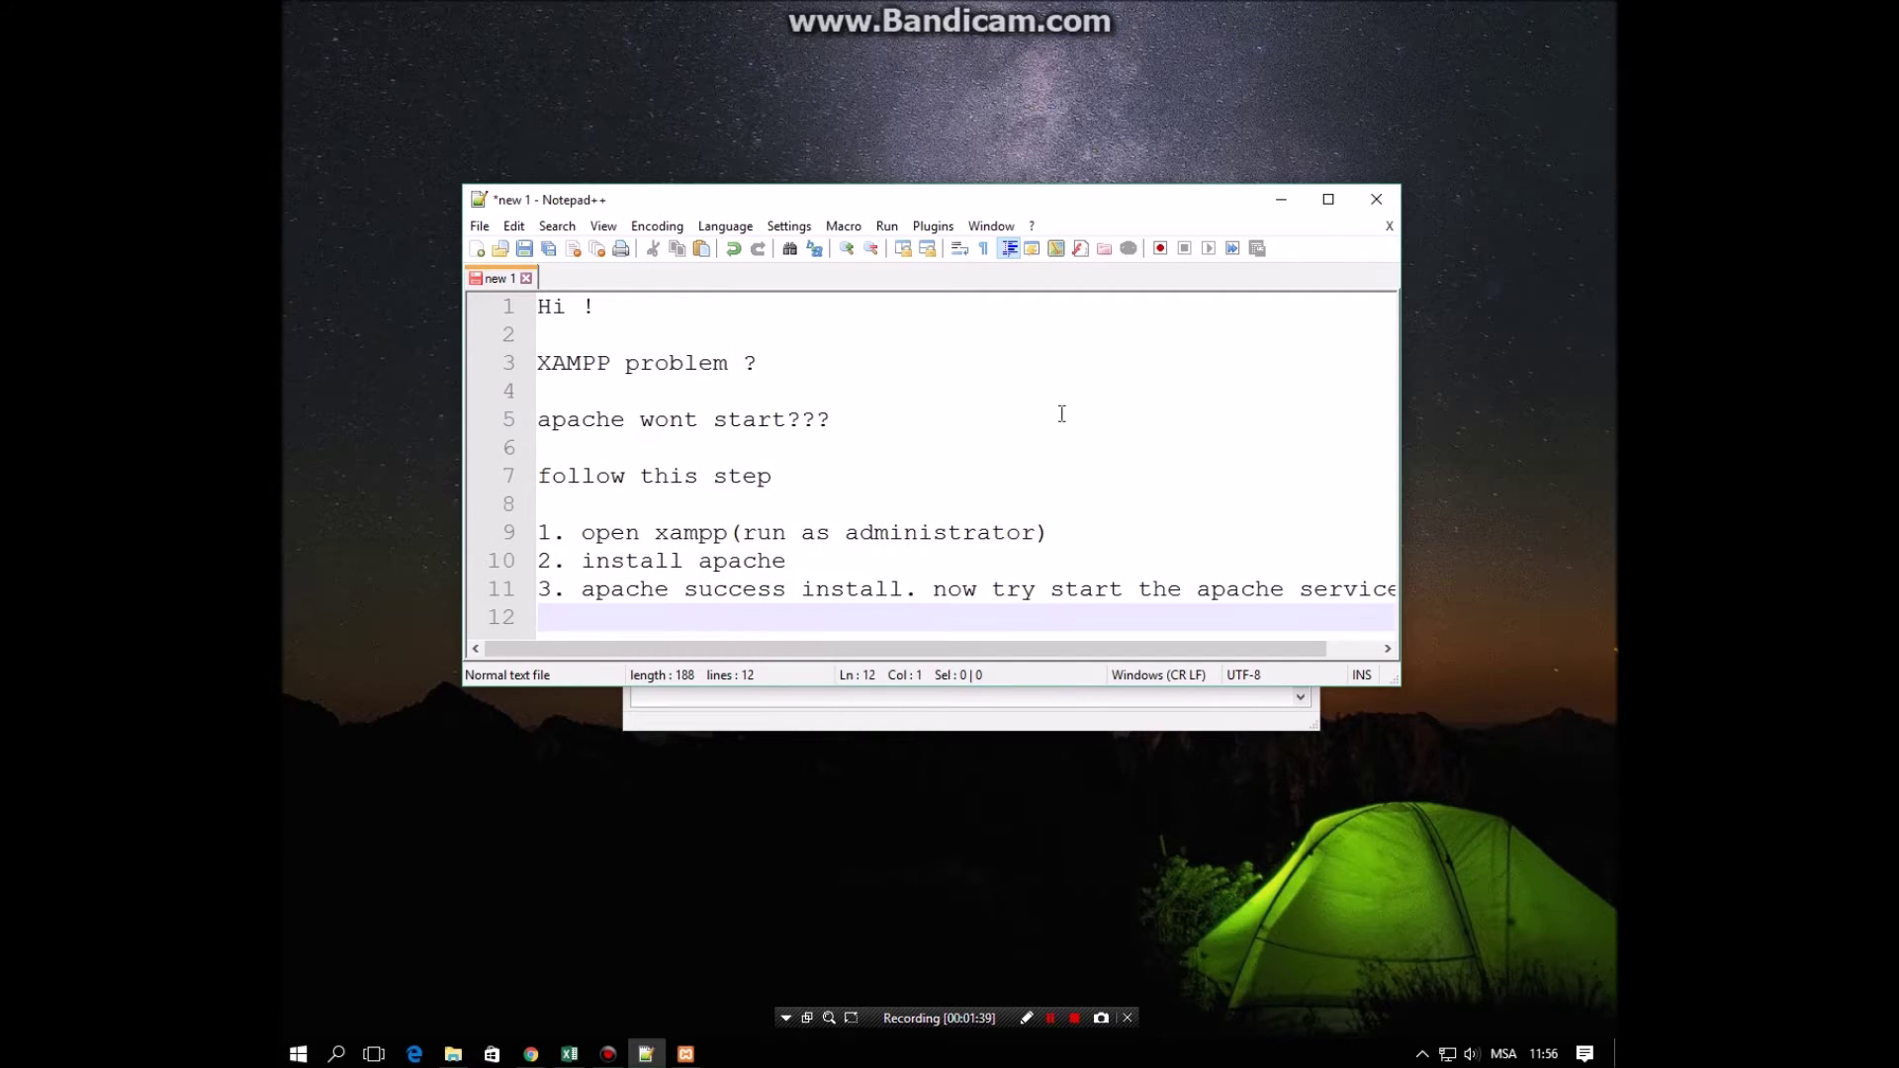
- Switch to the XAMPP Control Panel and start the Apache service
left_click(881, 717)
left_click(980, 397)
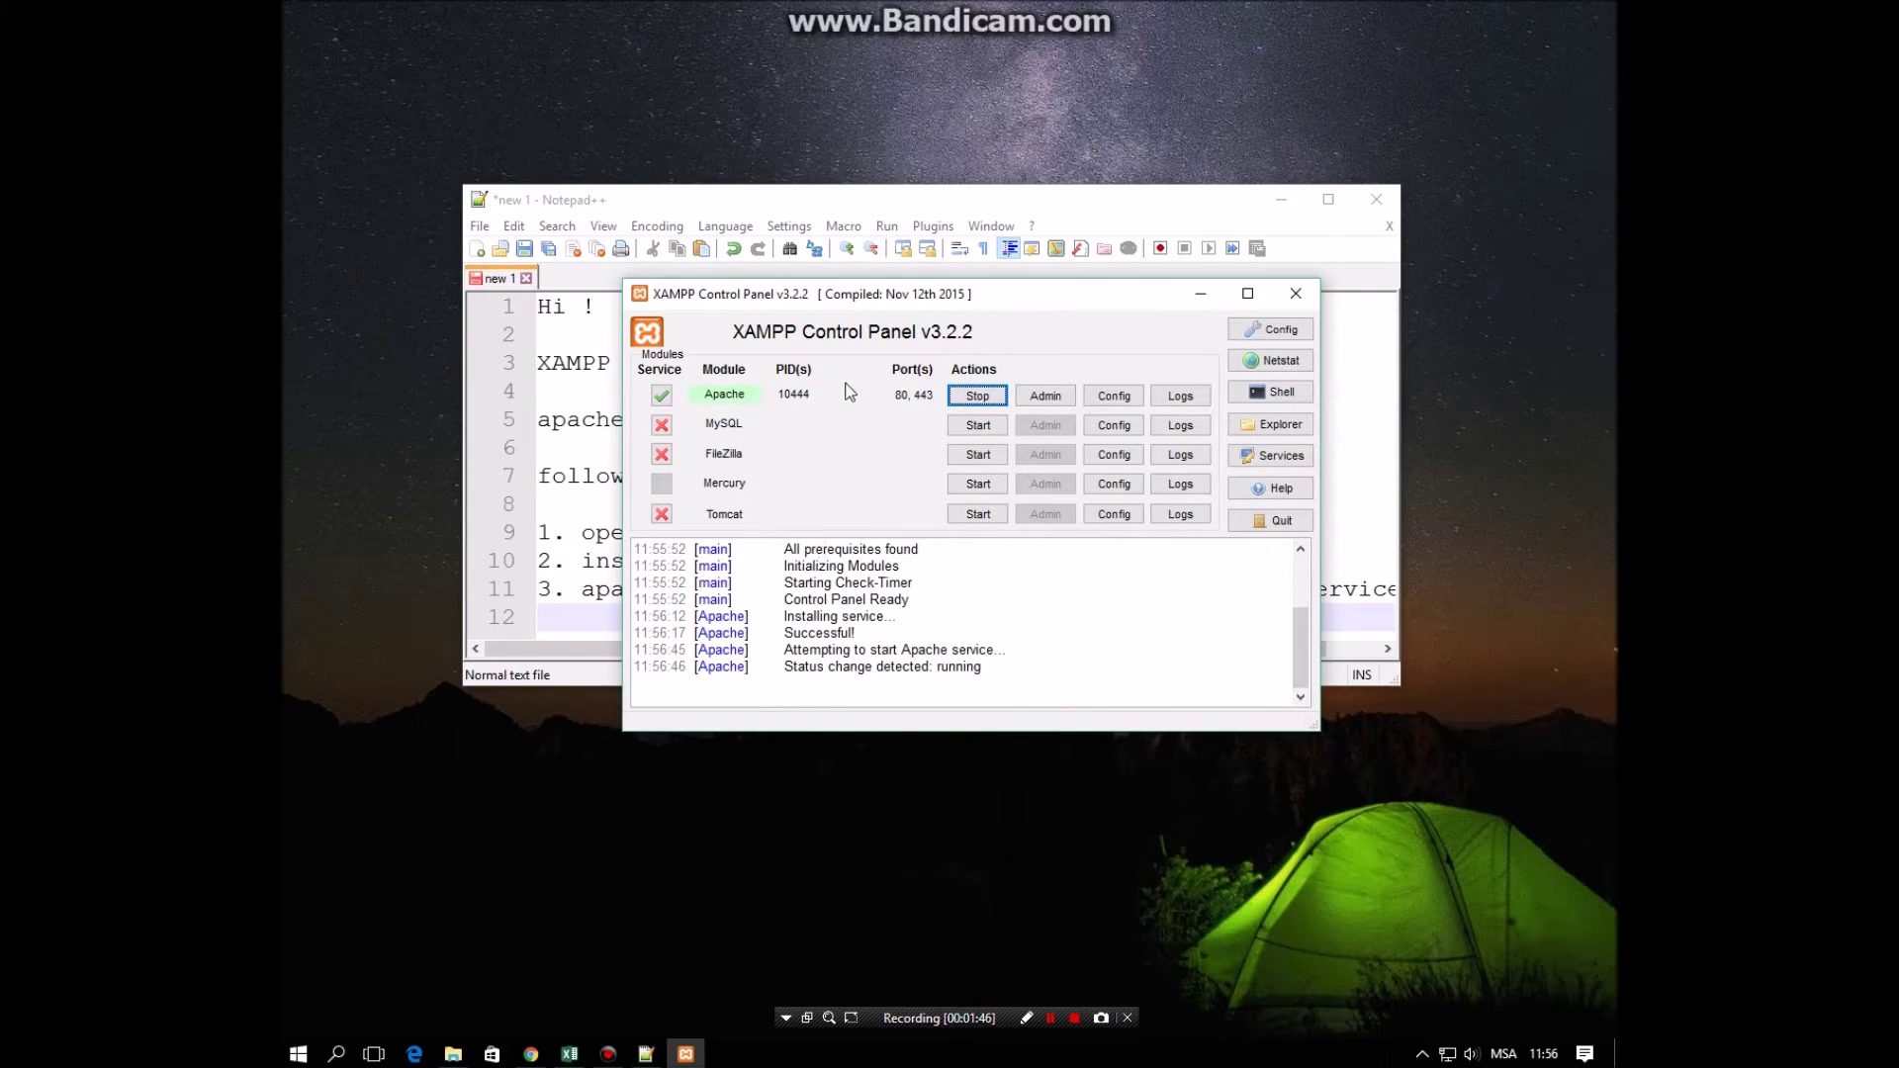
- Add the line "4. success ? or not ?" at the end of the Notepad++ notes
left_click(1369, 557)
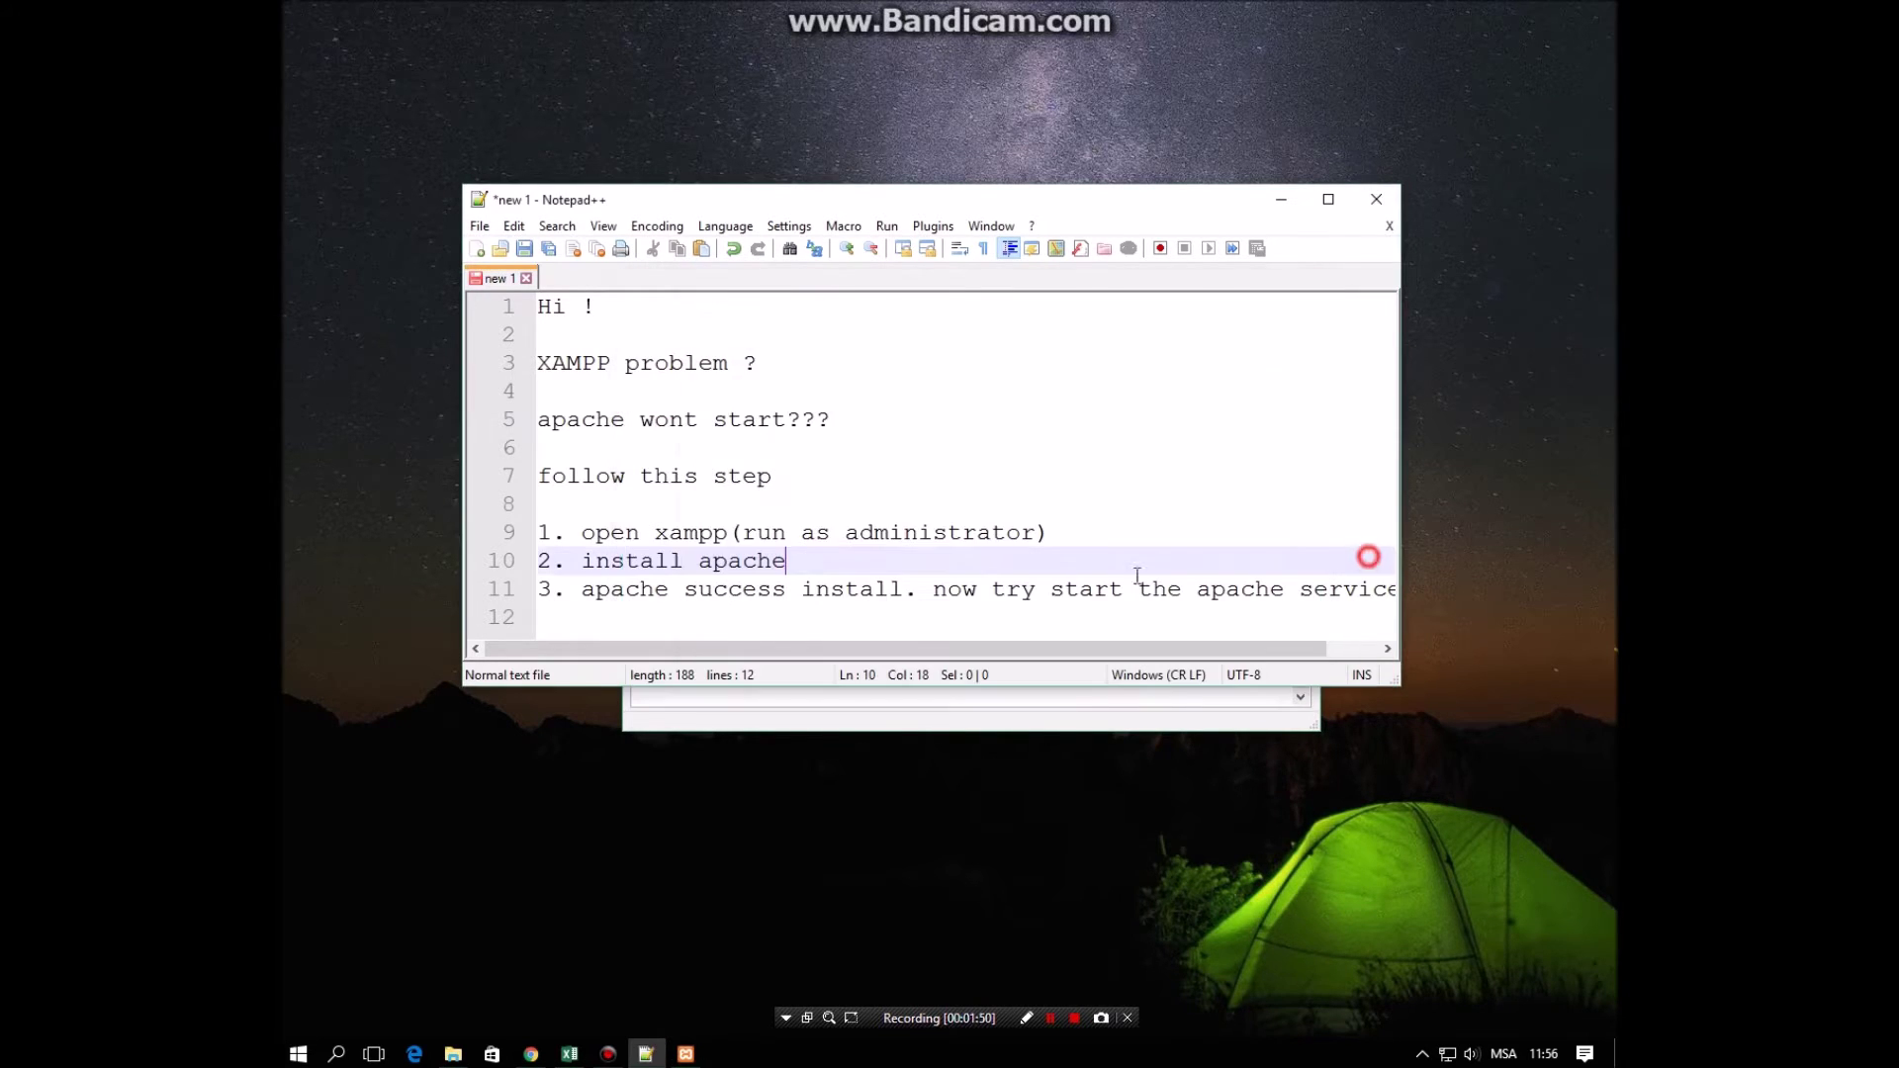
left_click(775, 613)
type("4. succe")
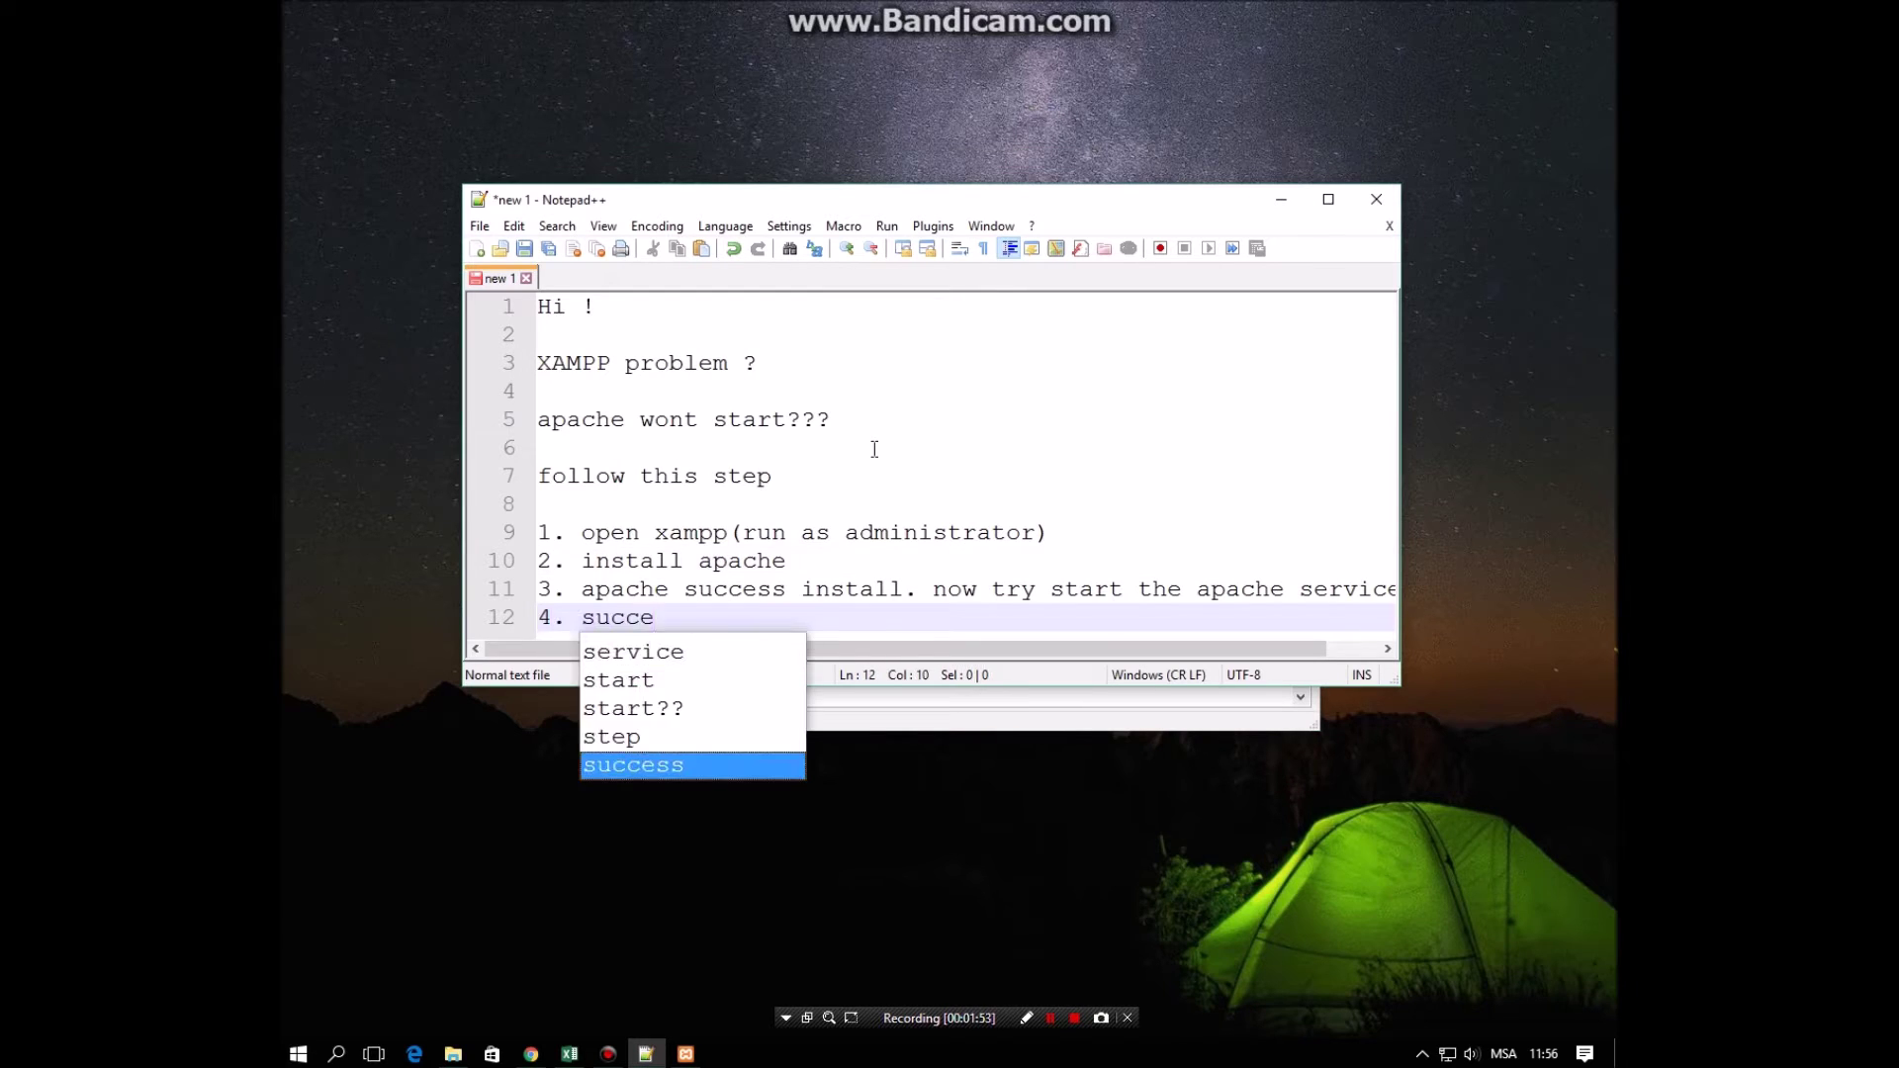
type("ss ? or not ?")
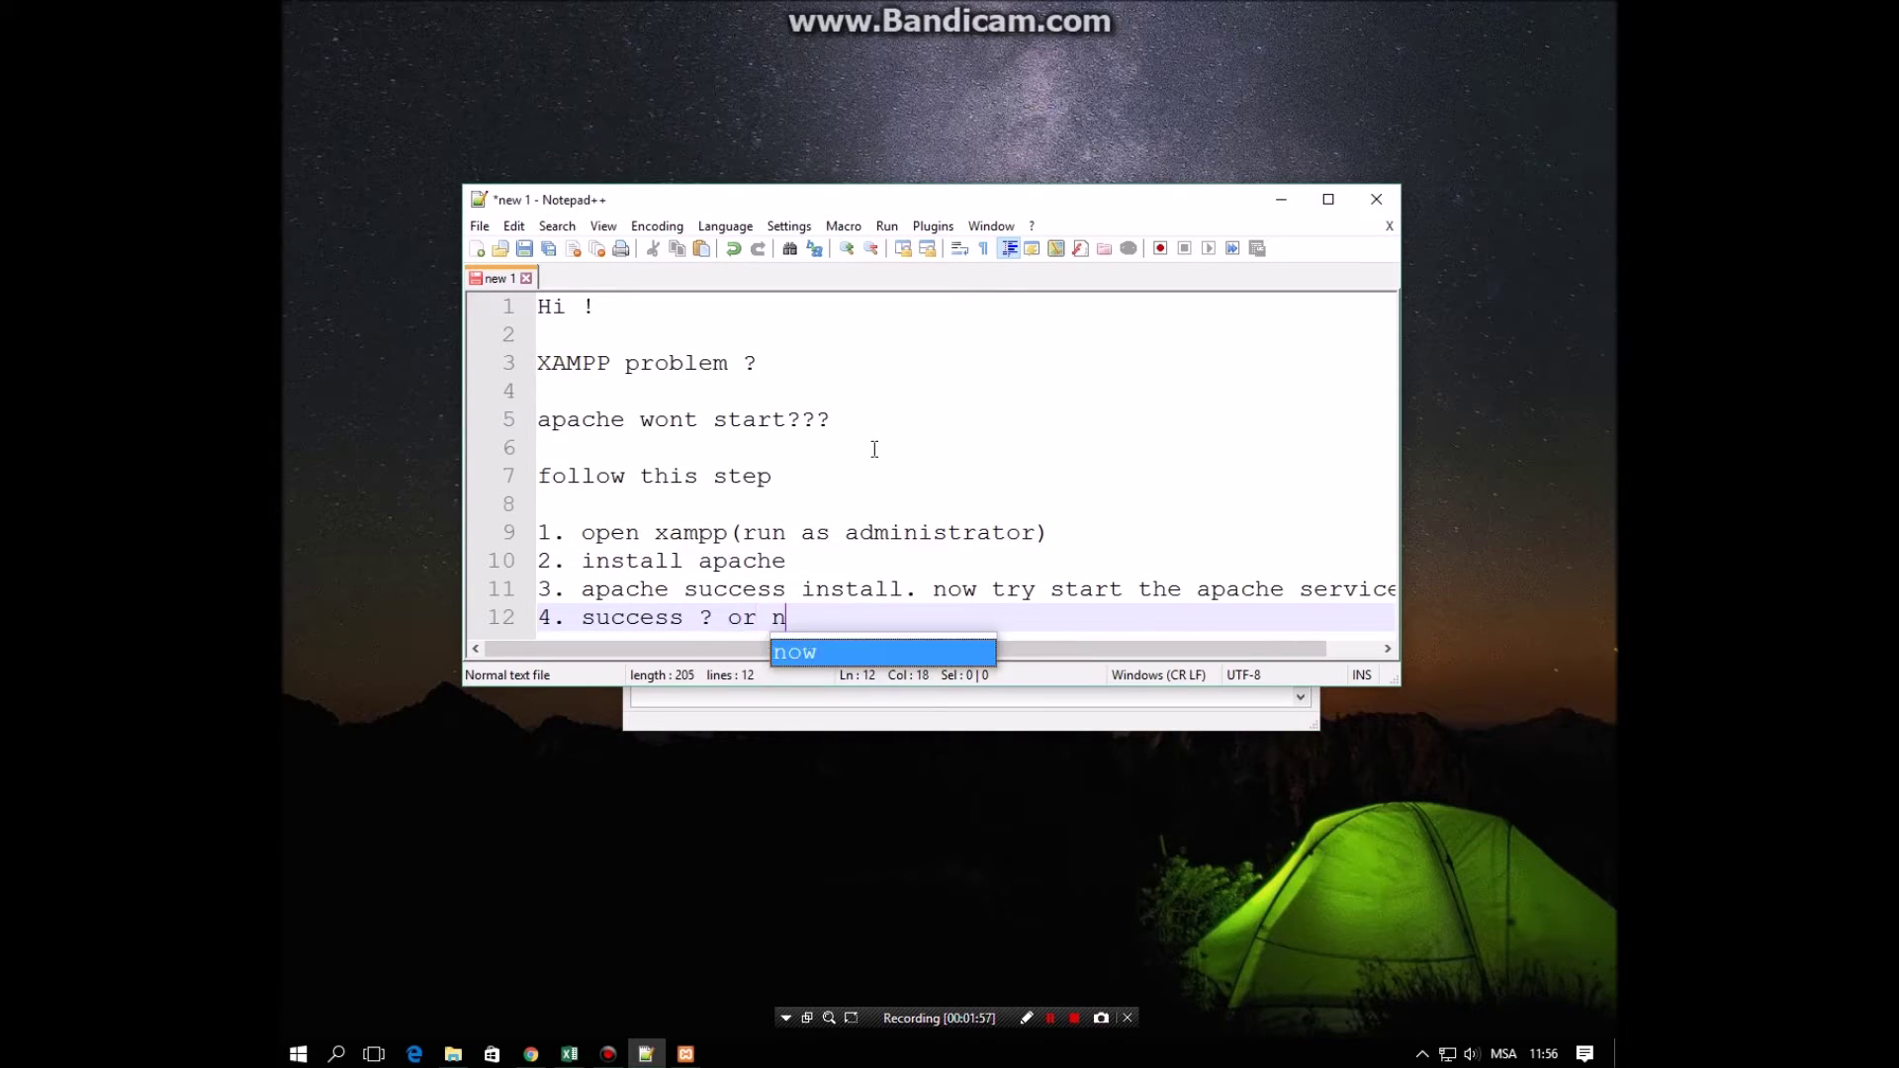
- Add the line "if not running. follow this step" after a blank line and begin a new numbered list beneath it
key("Return")
key("Return")
type("if not running")
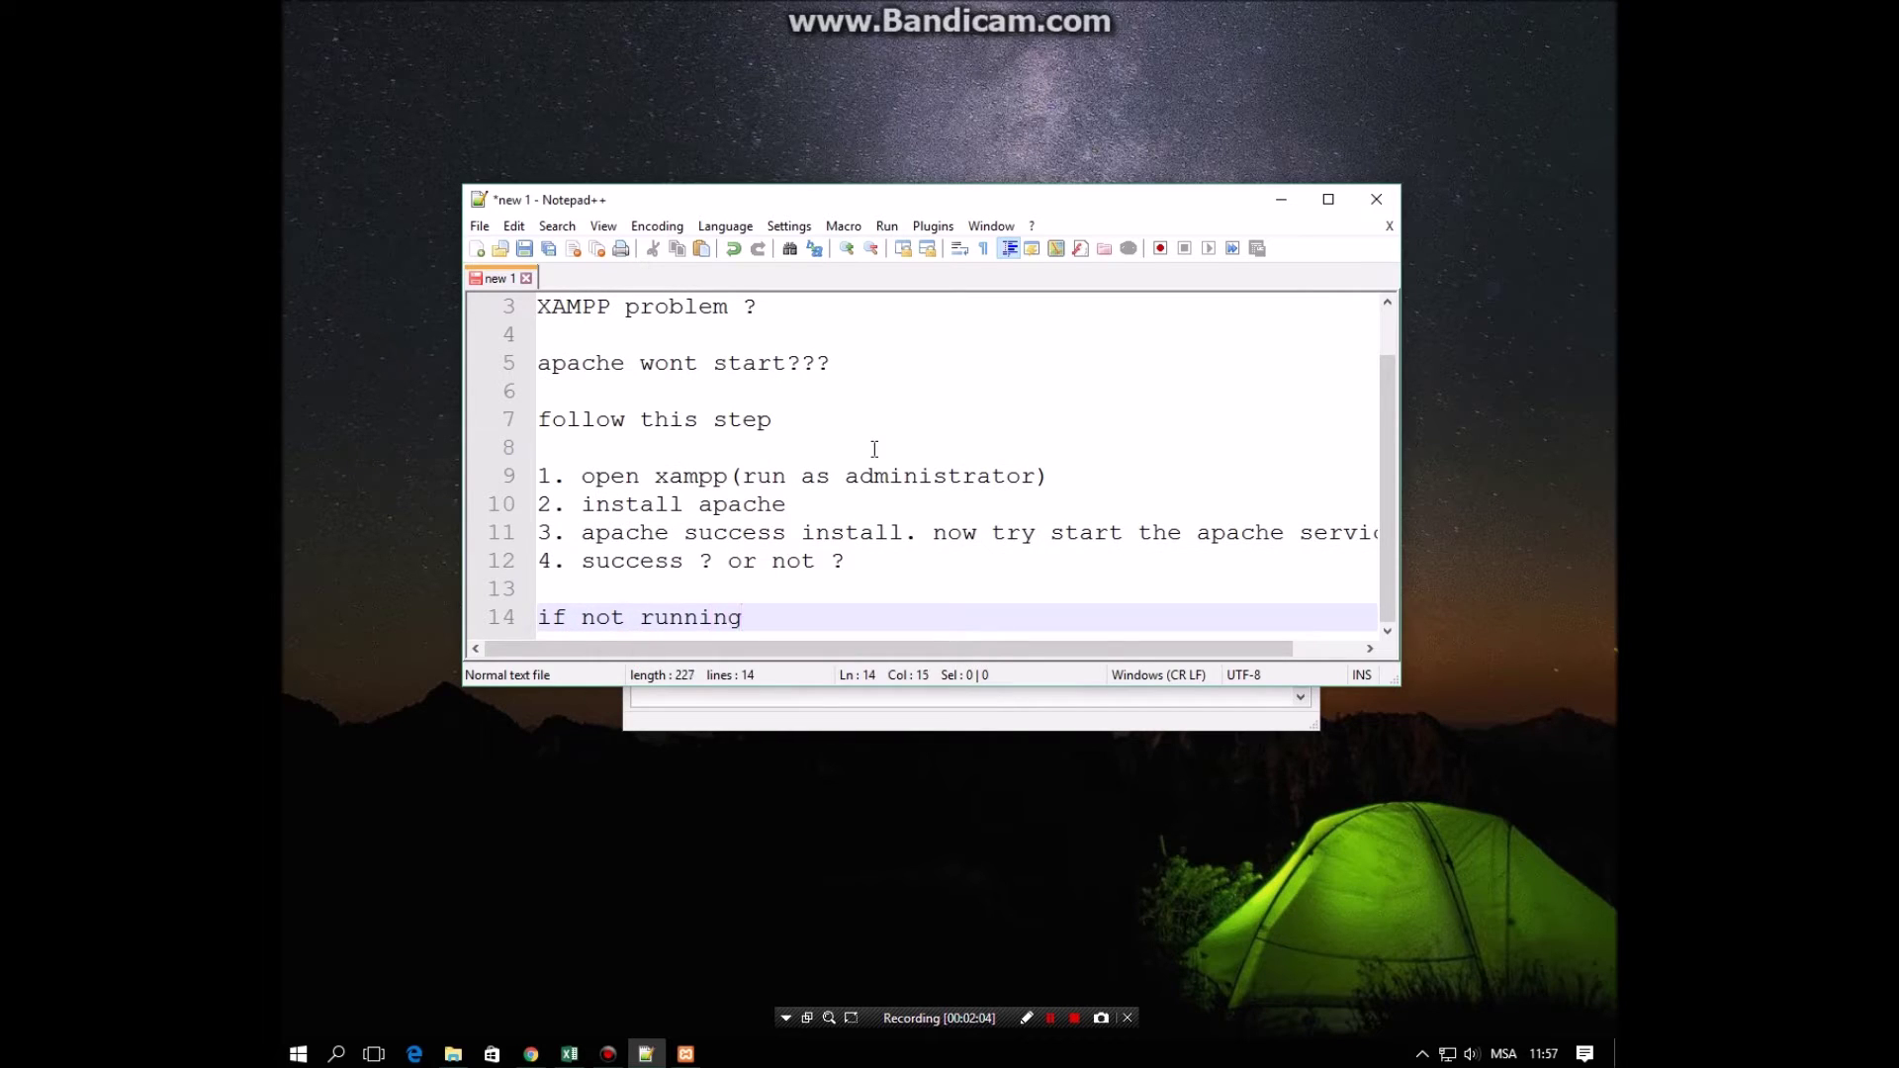
type(". follow this step")
key("Return")
key("Return")
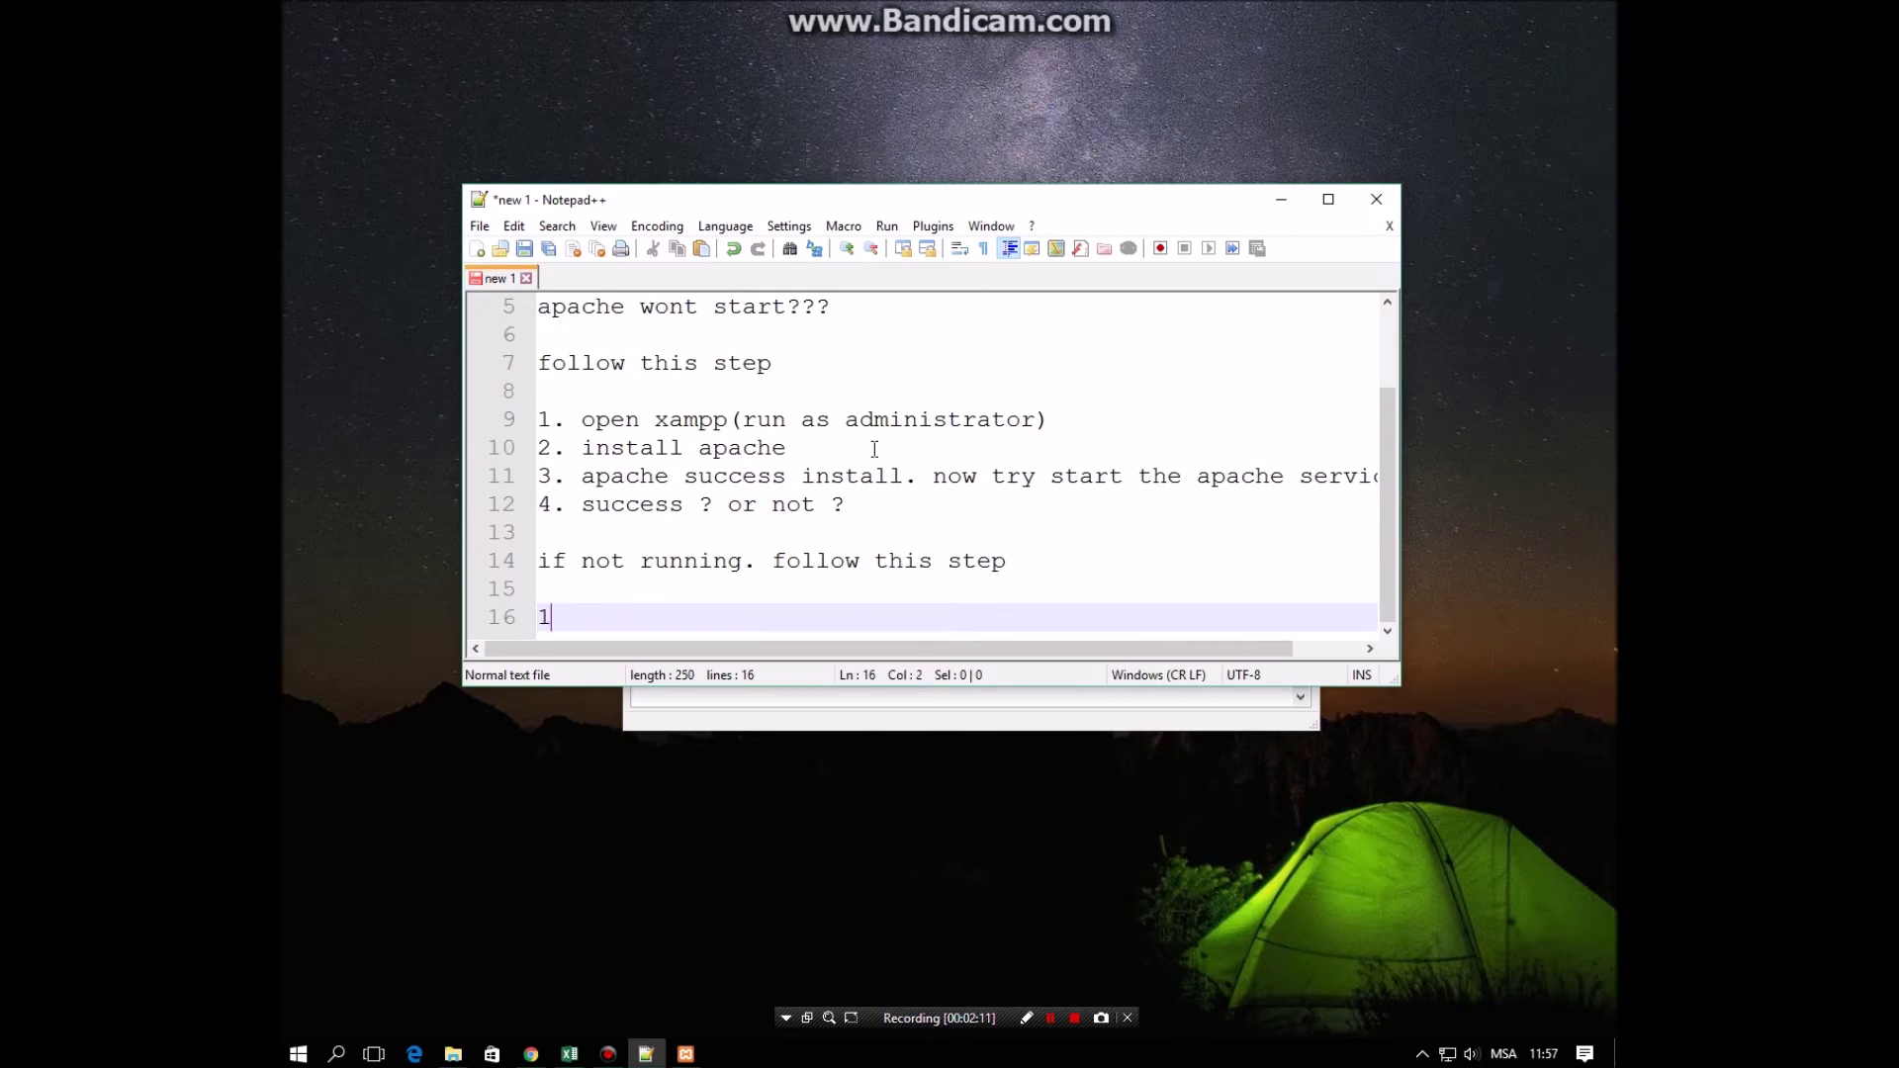
- In the XAMPP Control Panel, stop the Apache service and open its httpd.conf configuration file
left_click(914, 728)
left_click(979, 398)
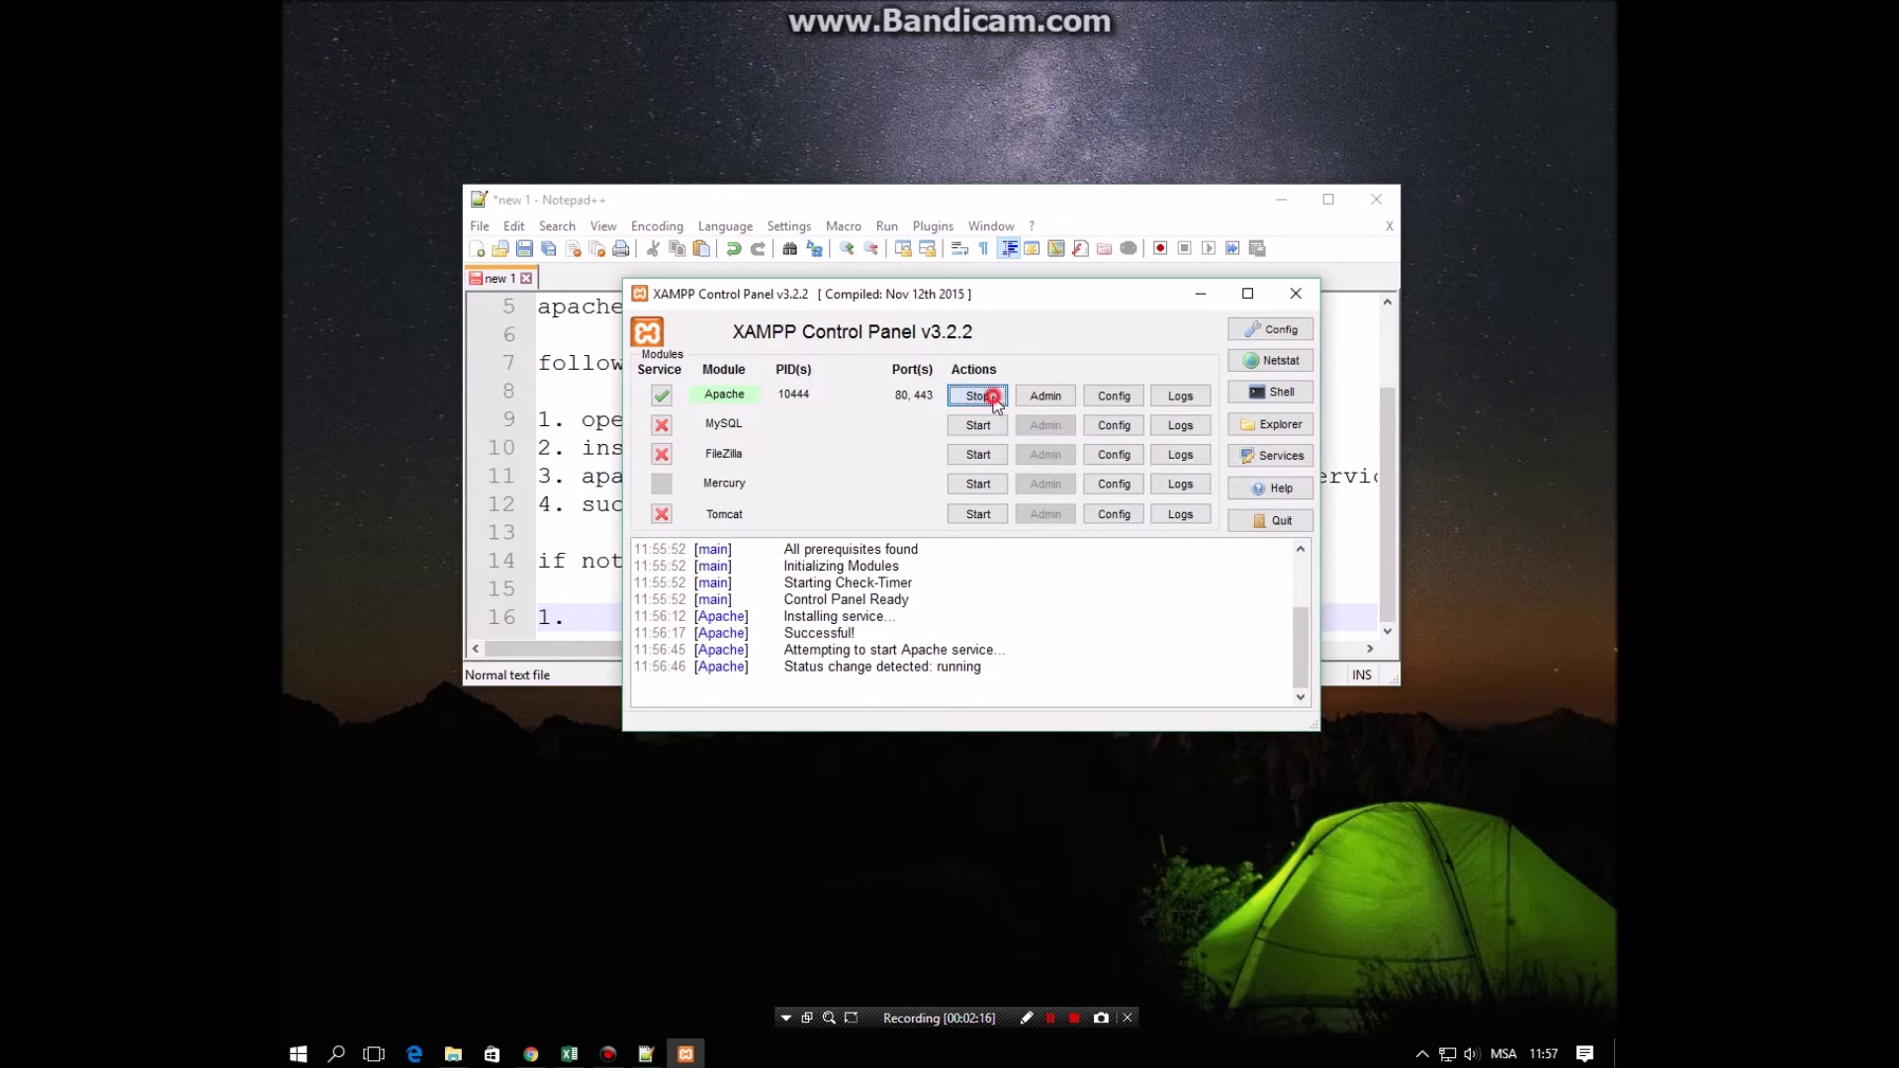
left_click(1115, 398)
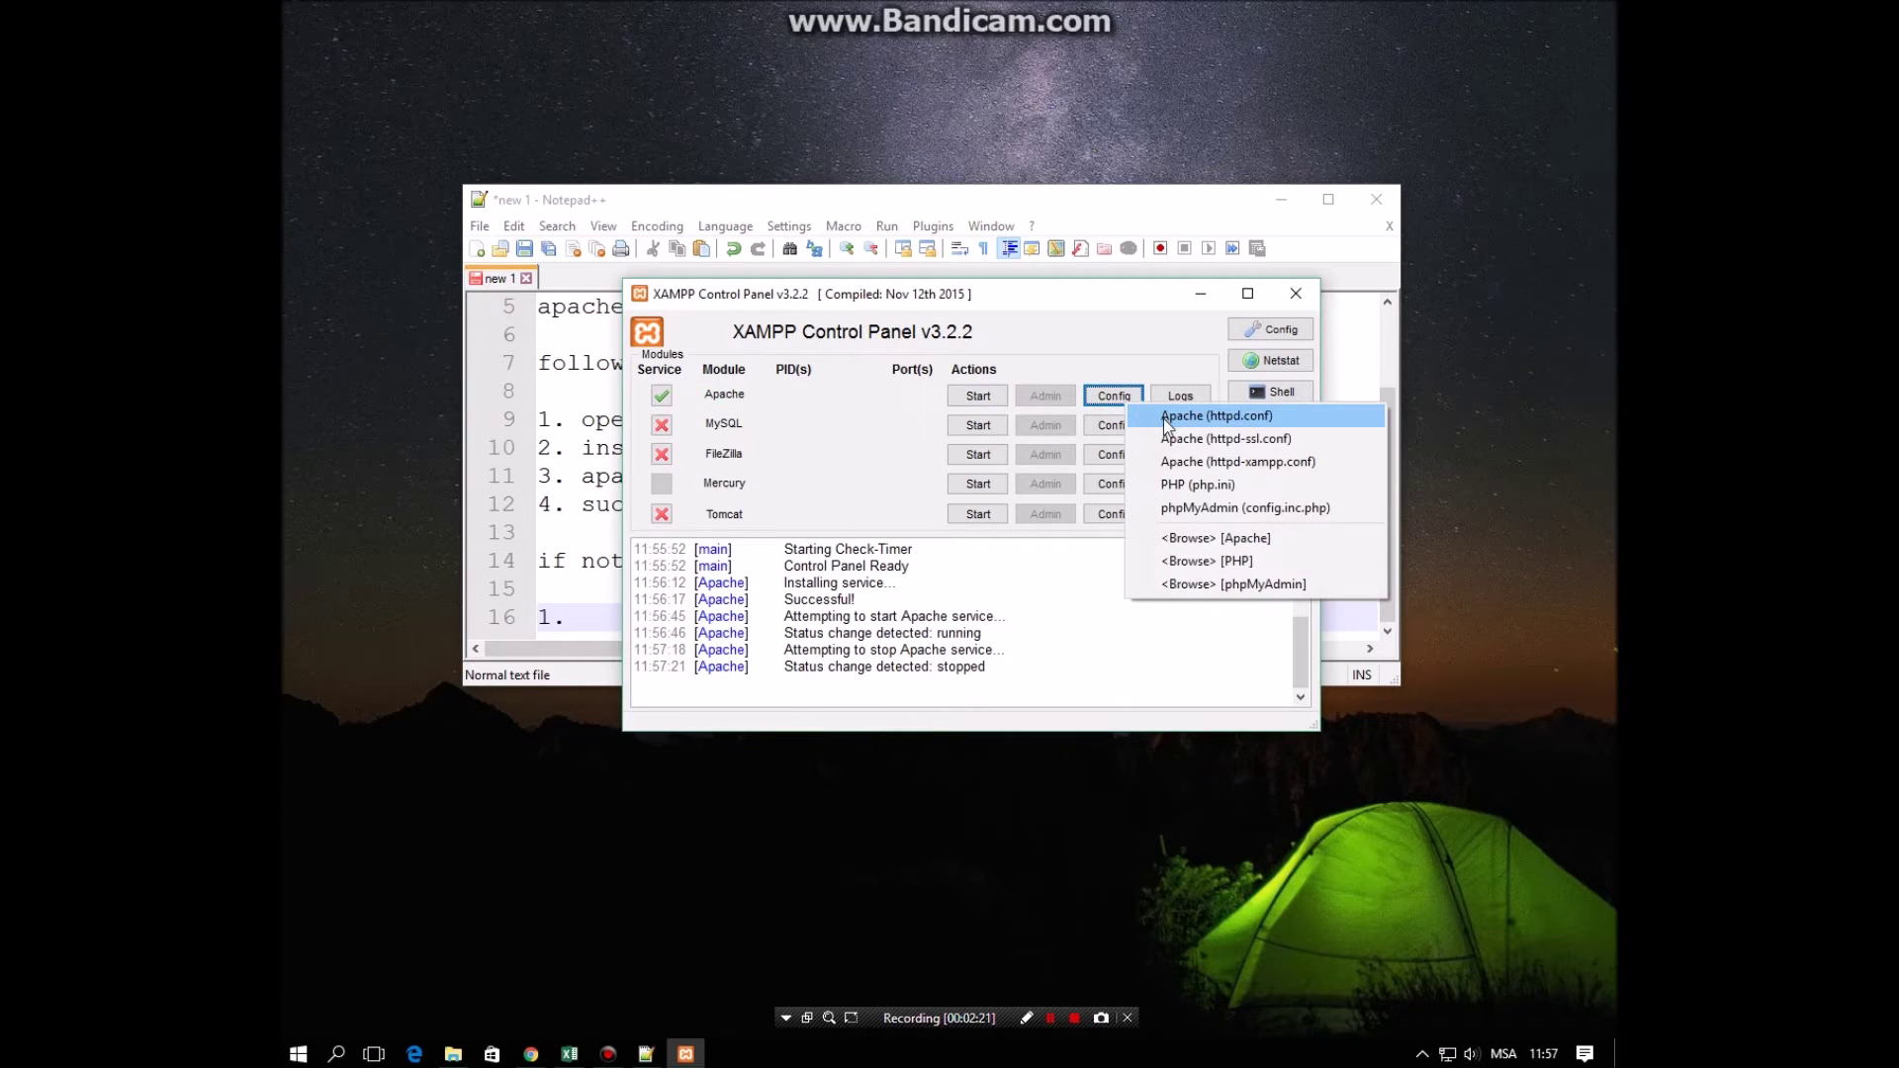
left_click(1165, 418)
- Complete item 1 of the second list in the Notepad++ notes as "open apache(httpd.conf)"
left_click(646, 1054)
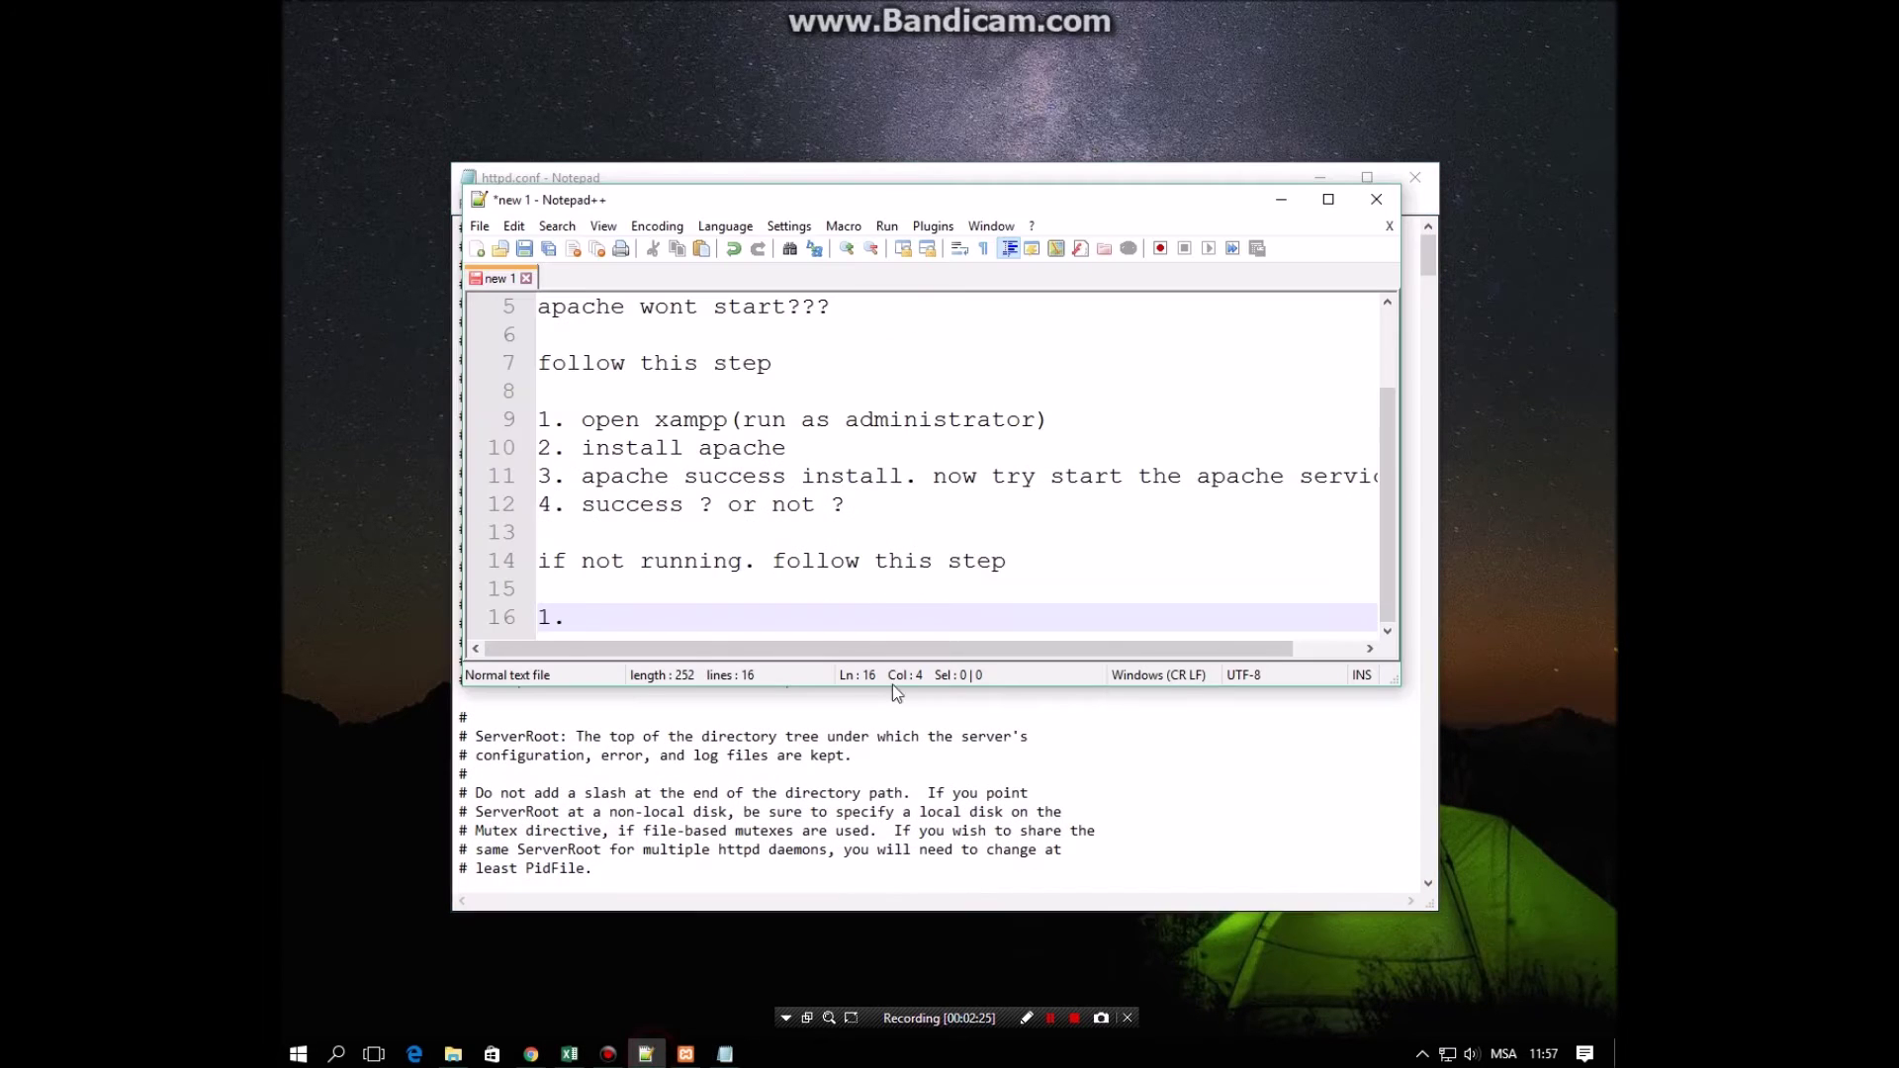
type("open apache")
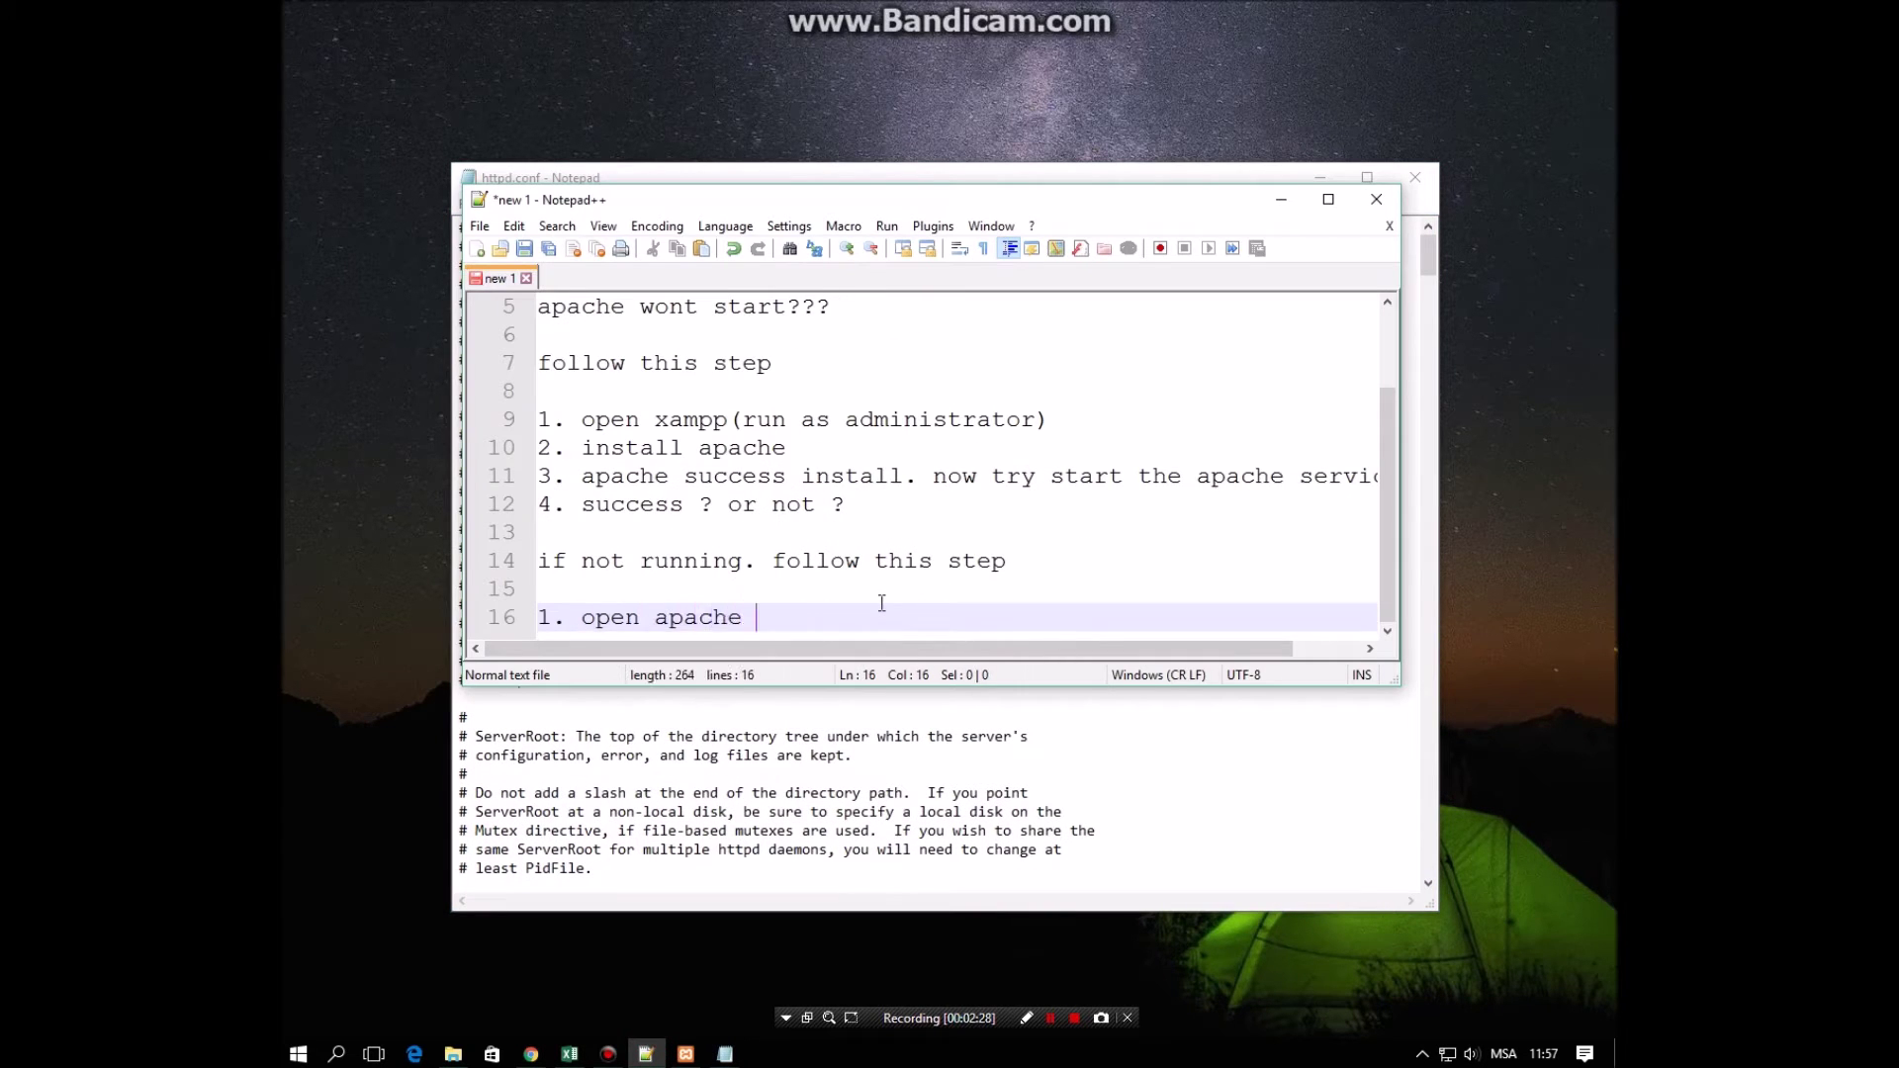
key("BackSpace")
type("(httpd.conf")
- In httpd.conf, change the active Listen directive's port to 8080 and save the file
left_click(1243, 180)
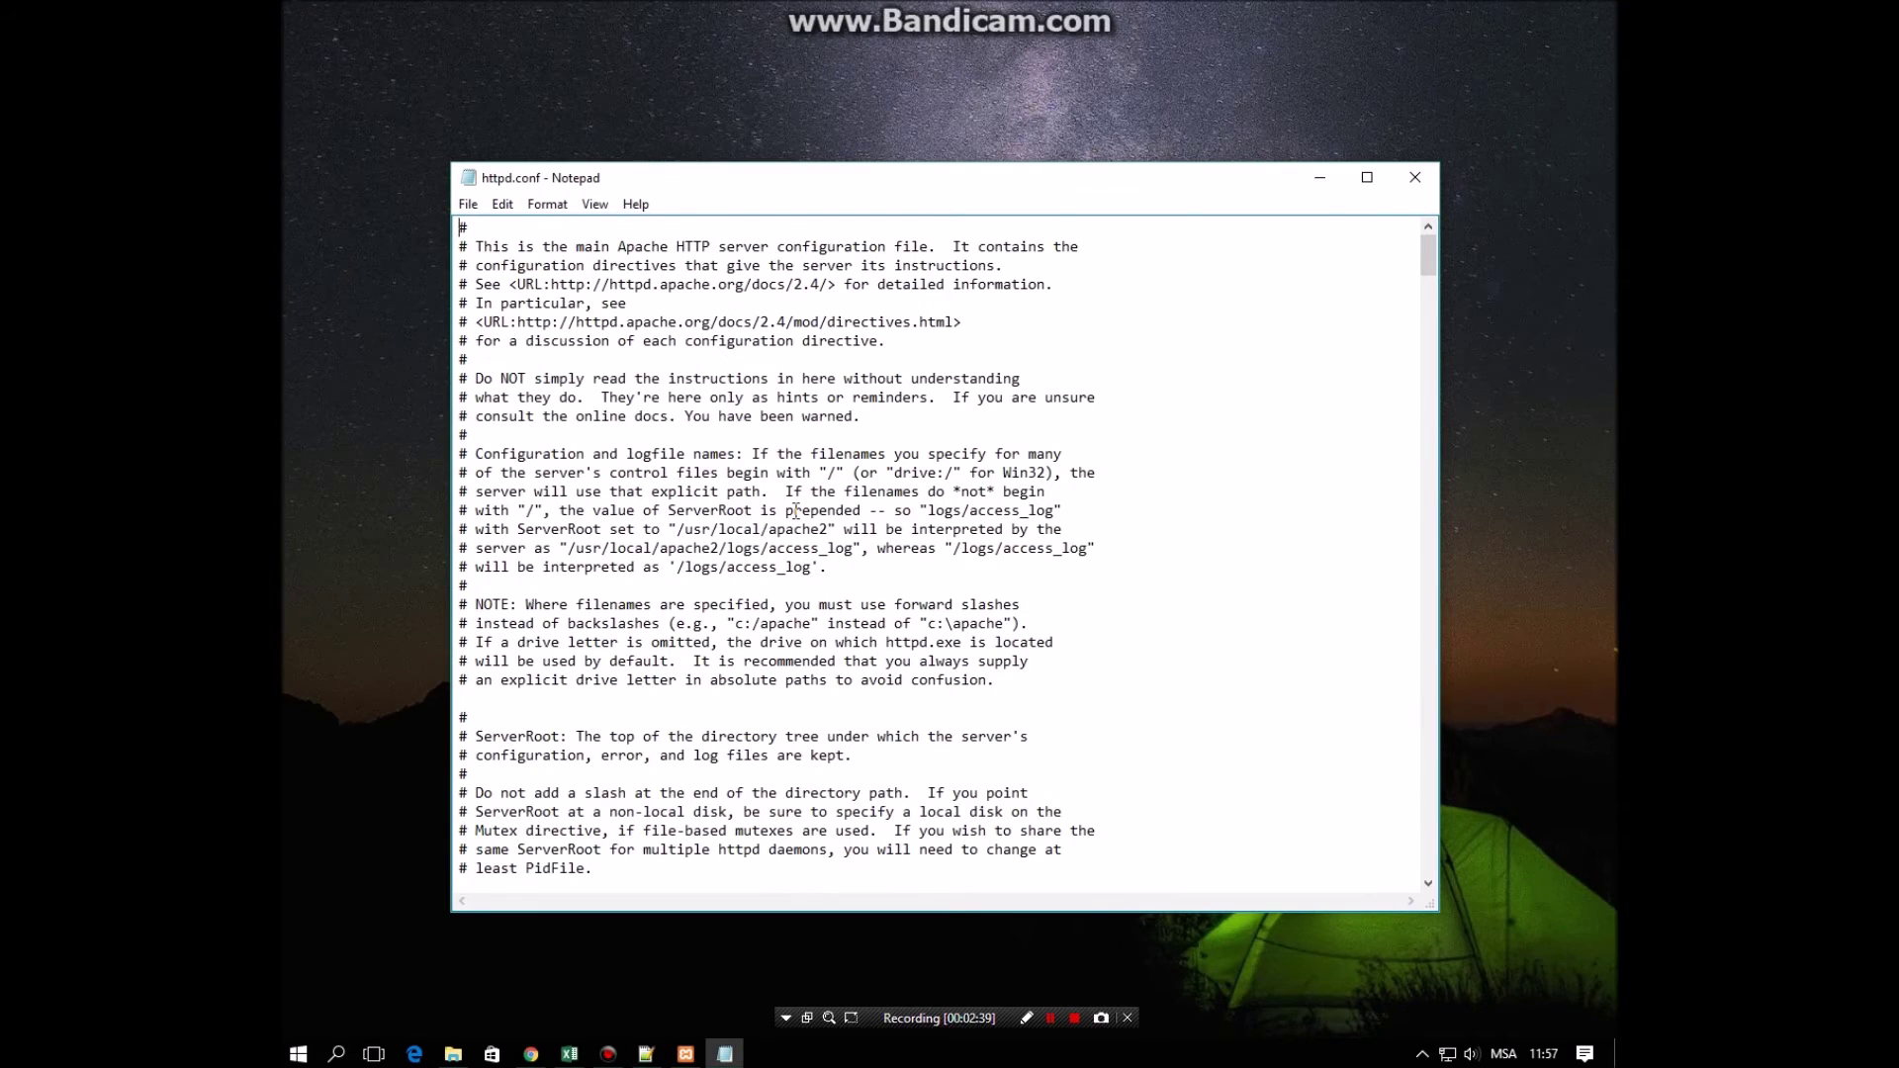
scroll(760, 573, "down", 13)
scroll(762, 580, "down", 1)
left_click(662, 490)
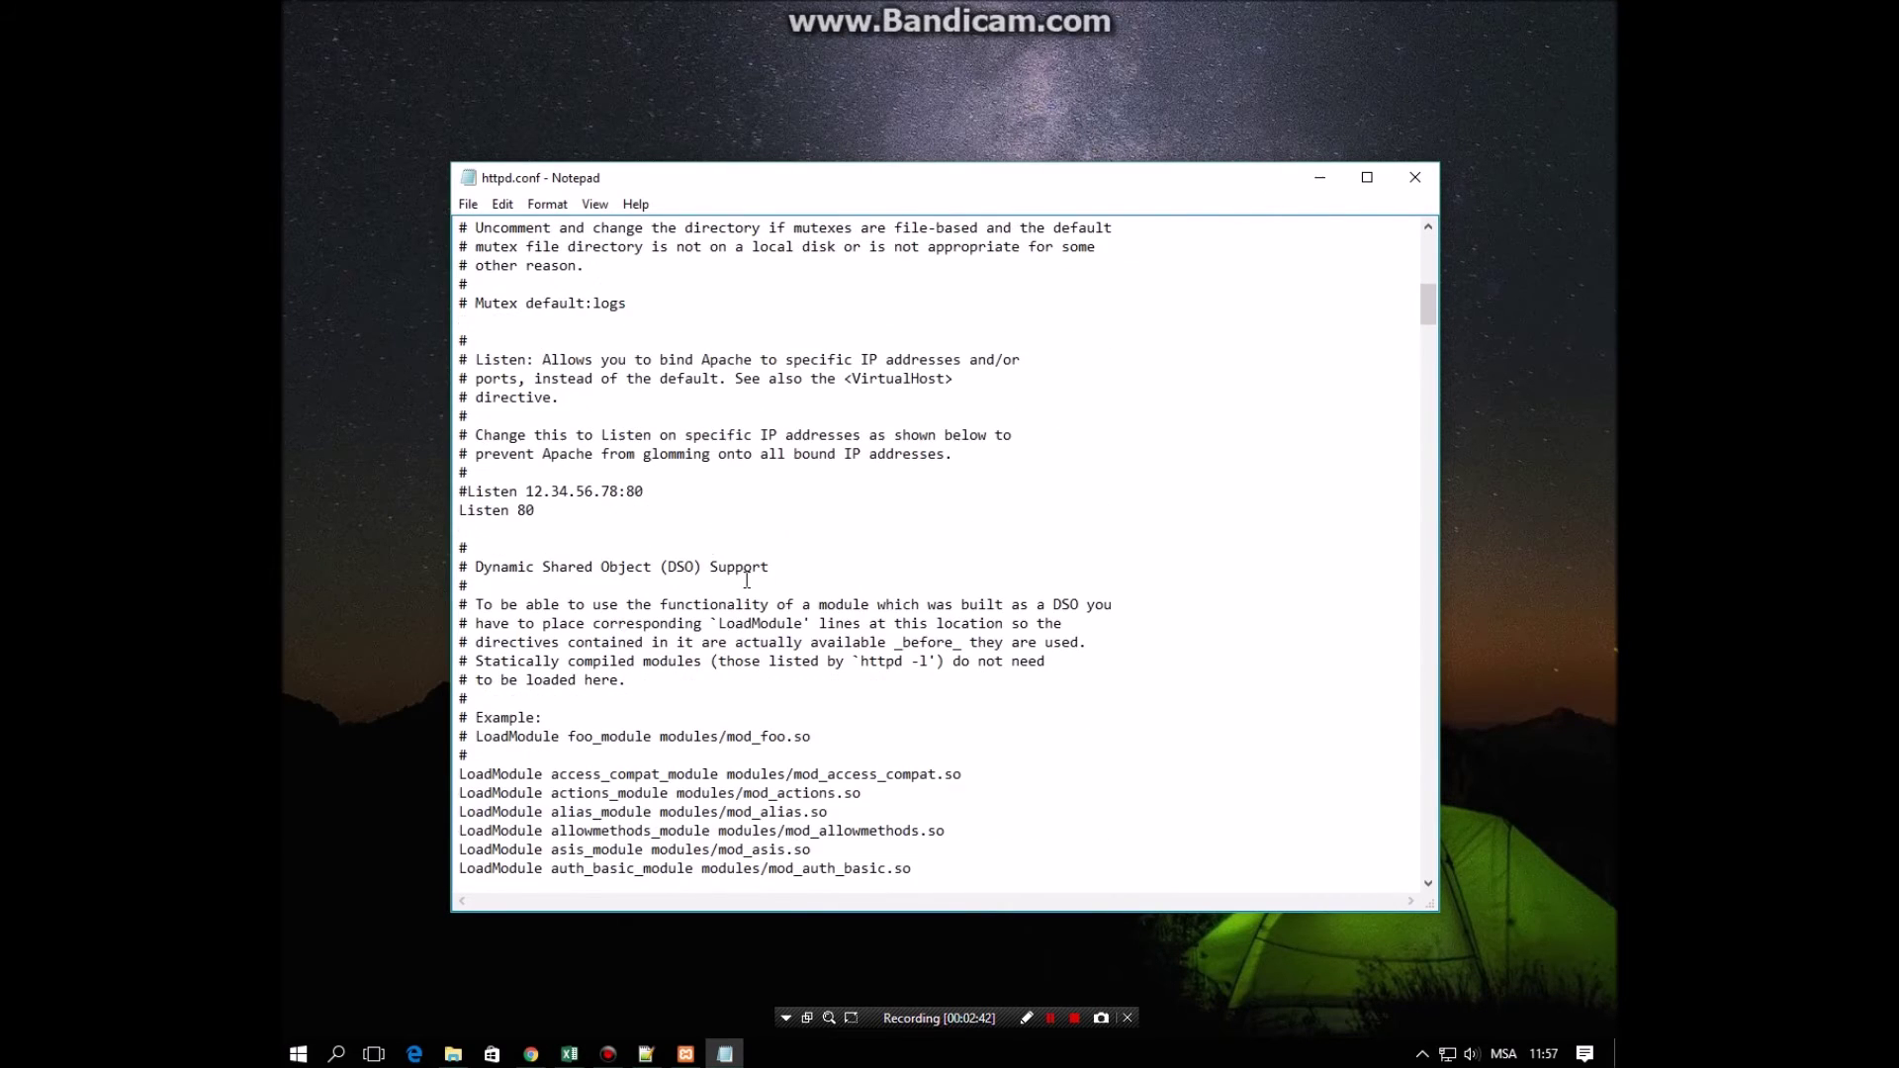
left_click(574, 512)
type("80")
left_click(646, 492)
left_click(534, 511)
left_click(586, 527)
left_click(468, 204)
left_click(495, 276)
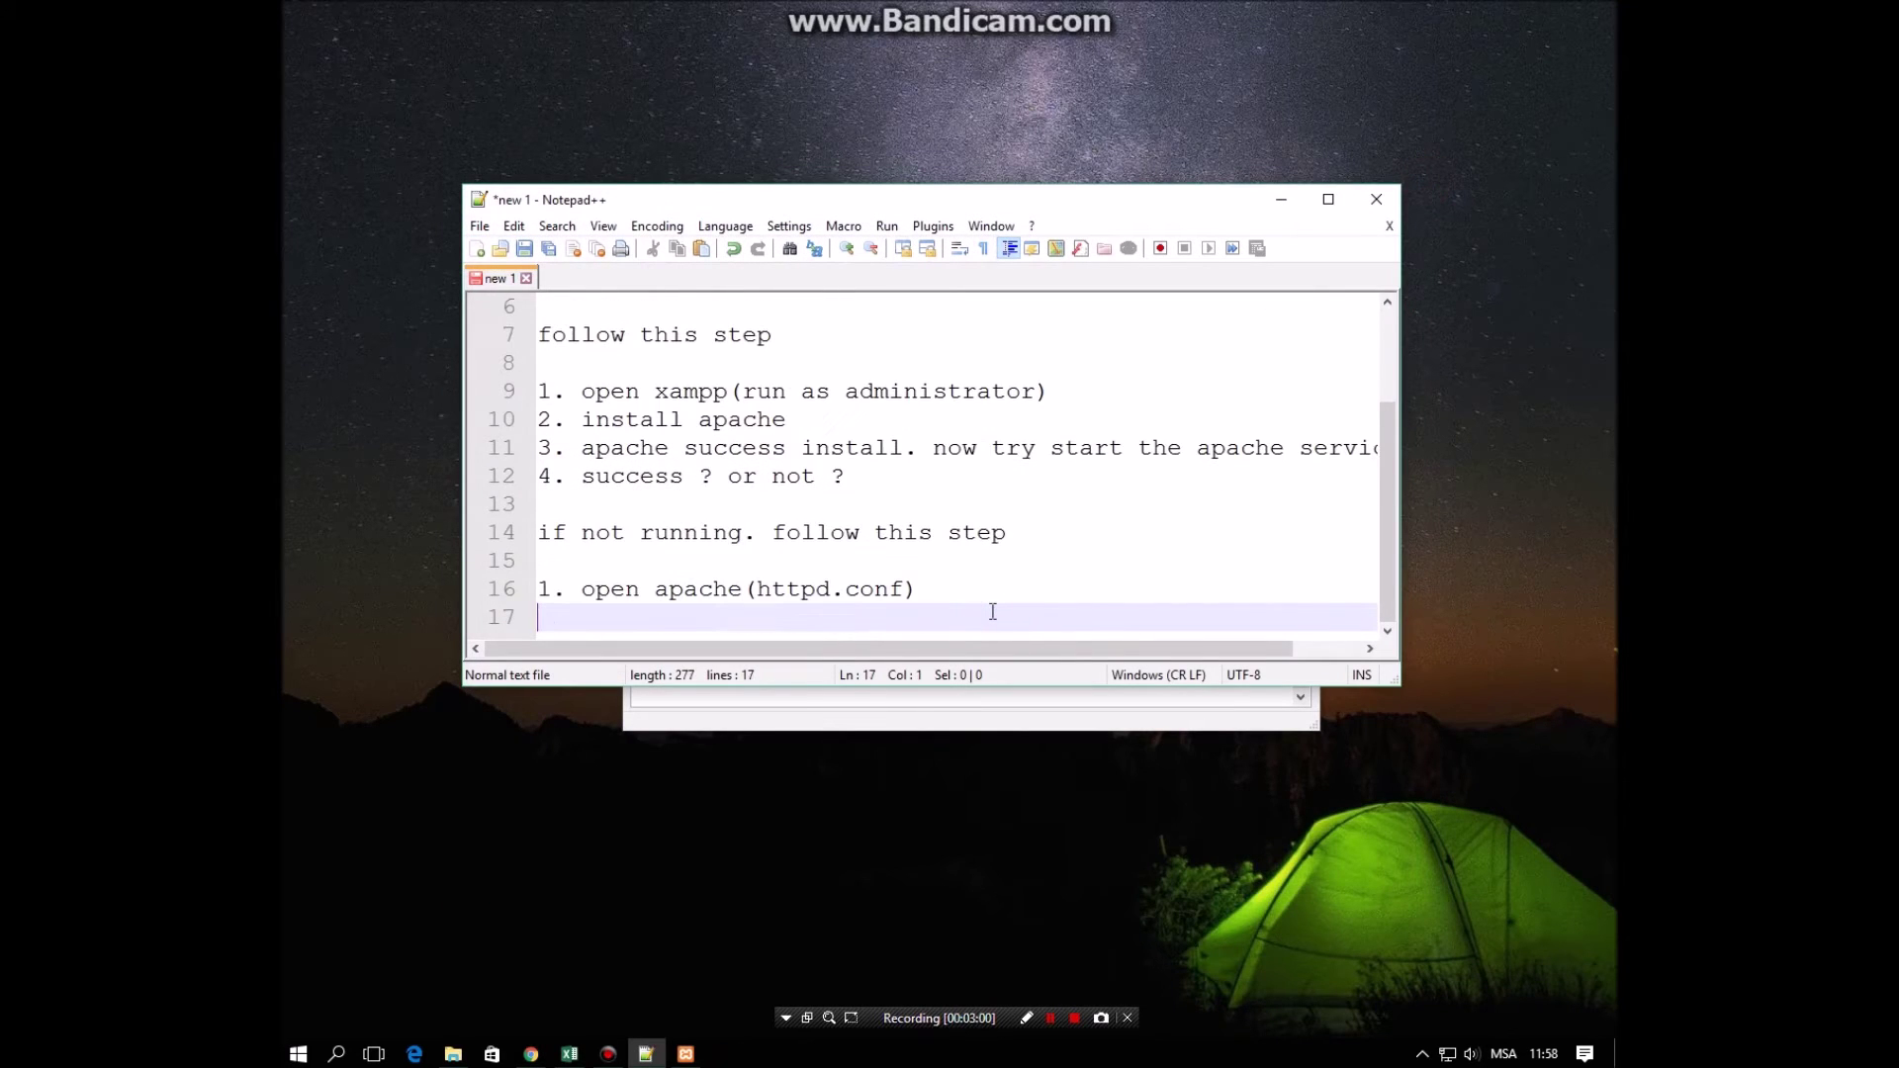
- Add the instruction "2. change the port from 80 to 8080" to the second list in the notes
type("ange the ")
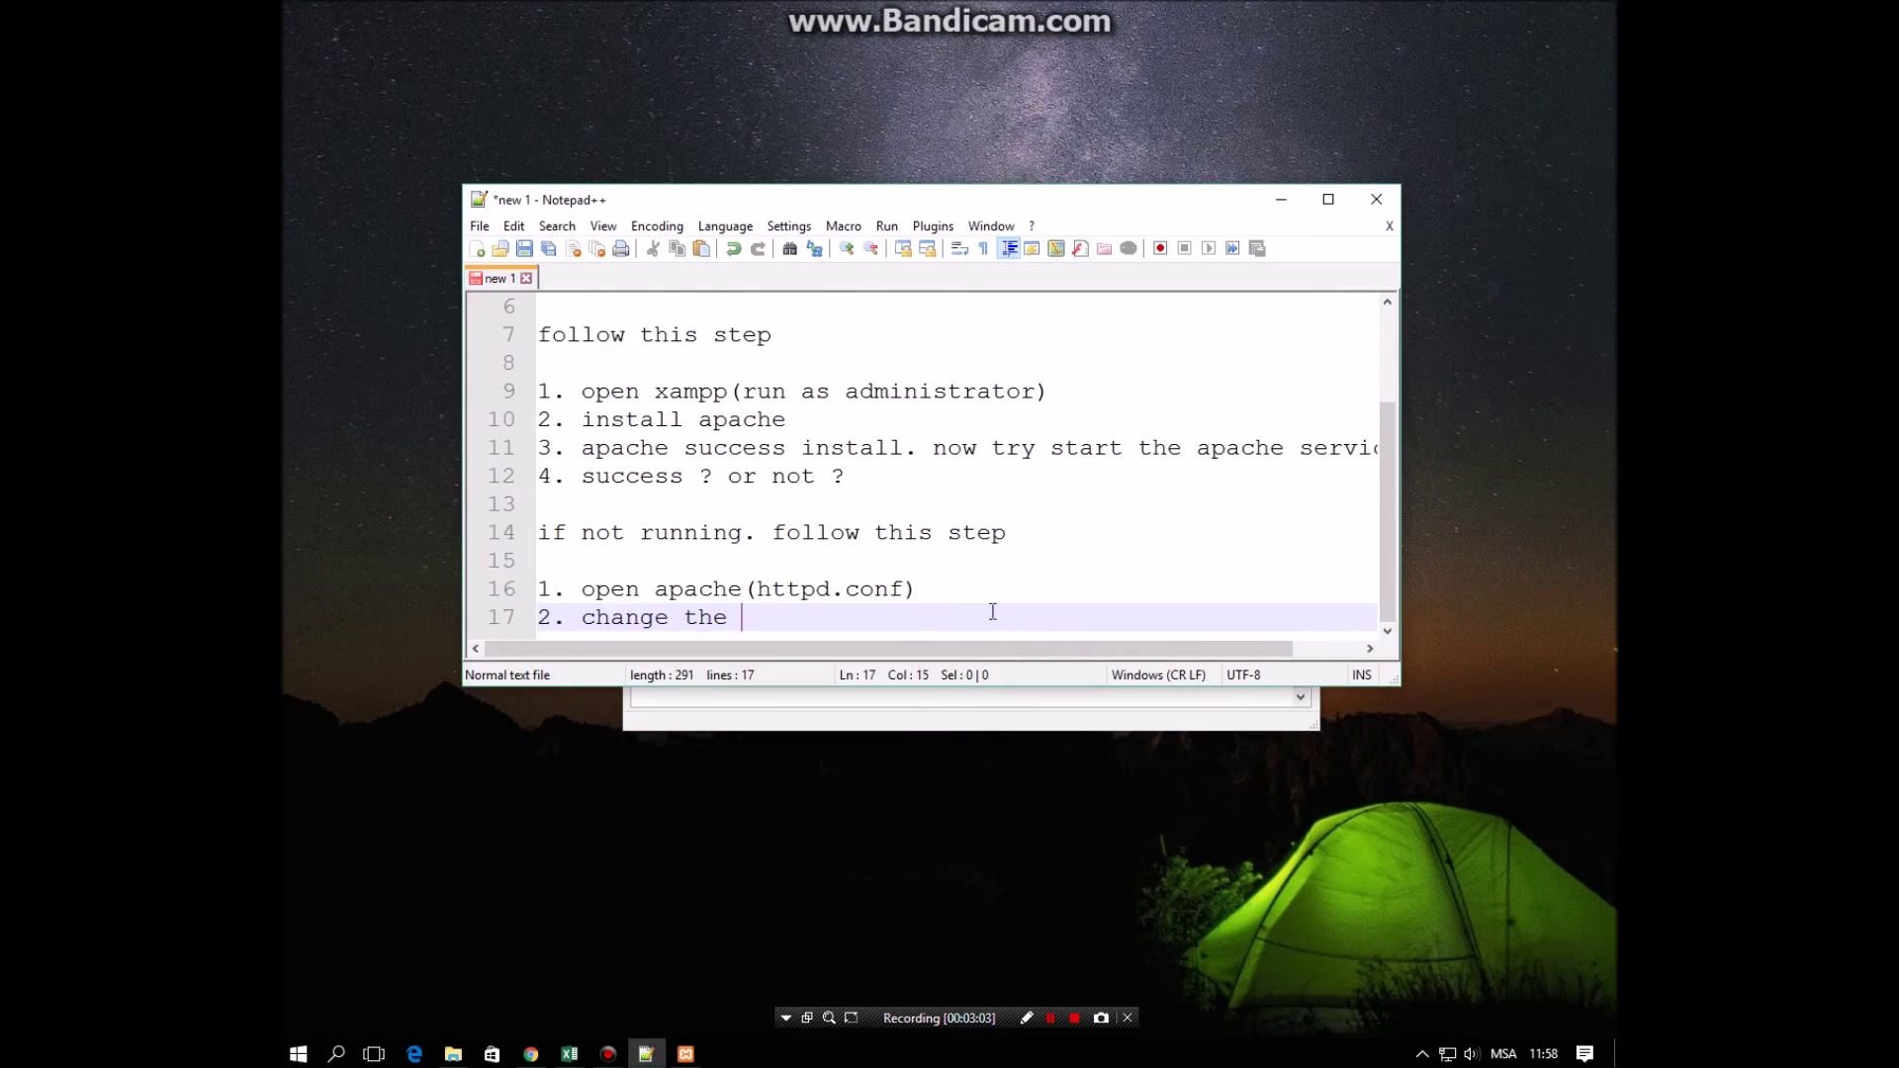
type("port from ")
type("80 to ")
type("88")
type("080")
- Add the lines "3. try start your apache" and "success or not ??" at the end of the notes
key("Return")
type("3. try start")
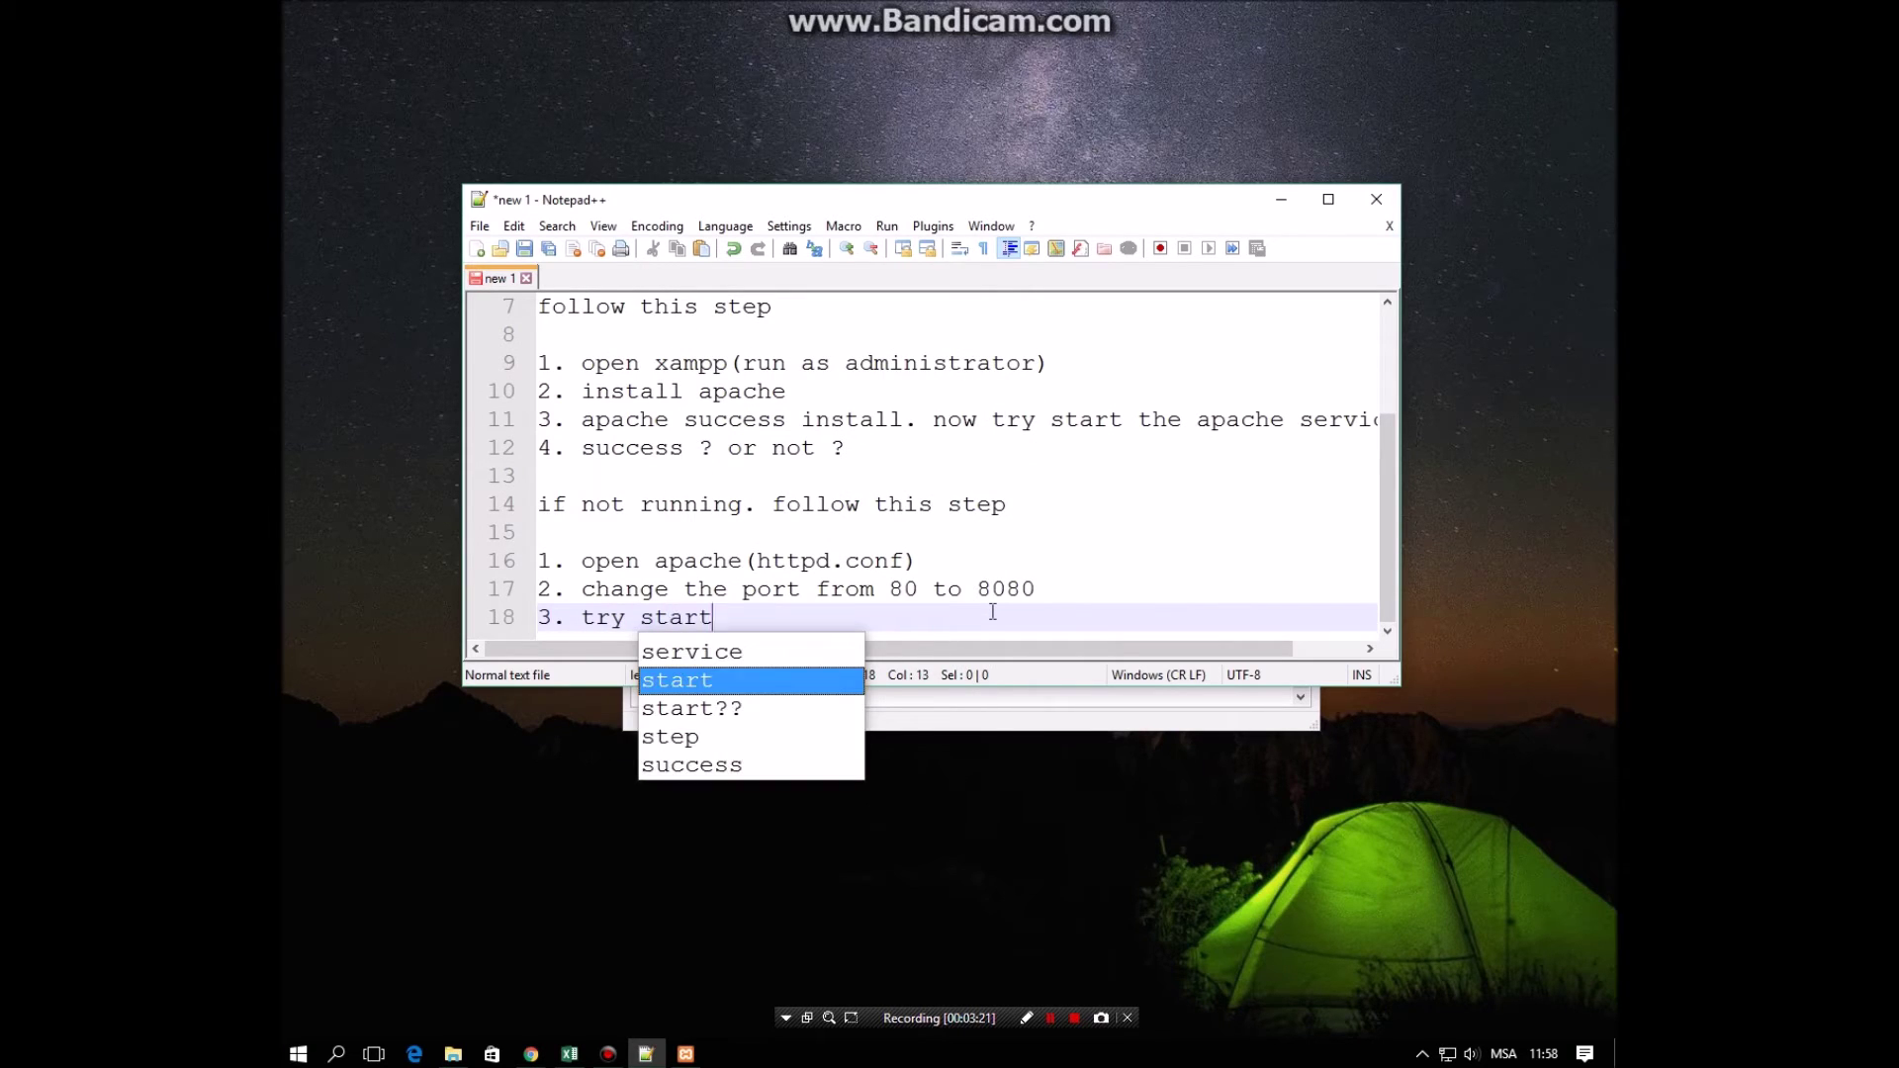
type(" your apache")
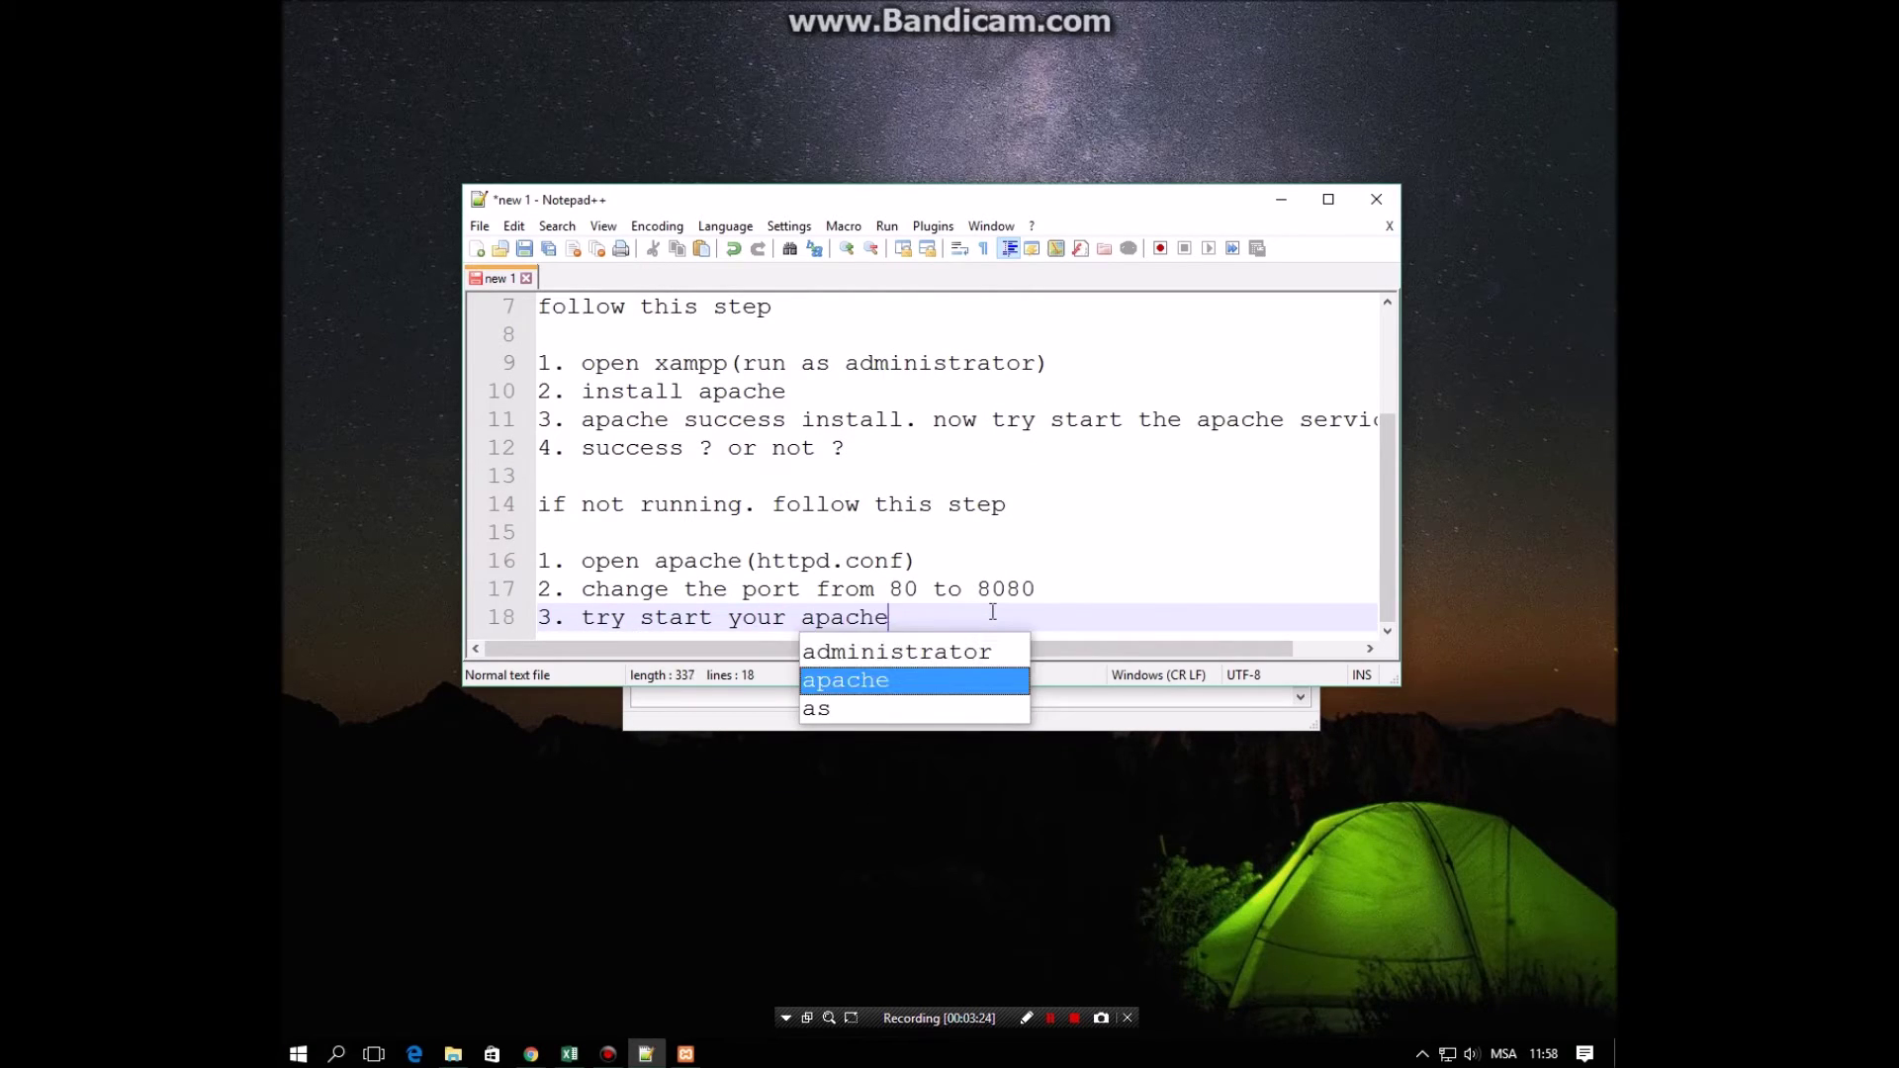
key("Return")
key("Return")
type("su")
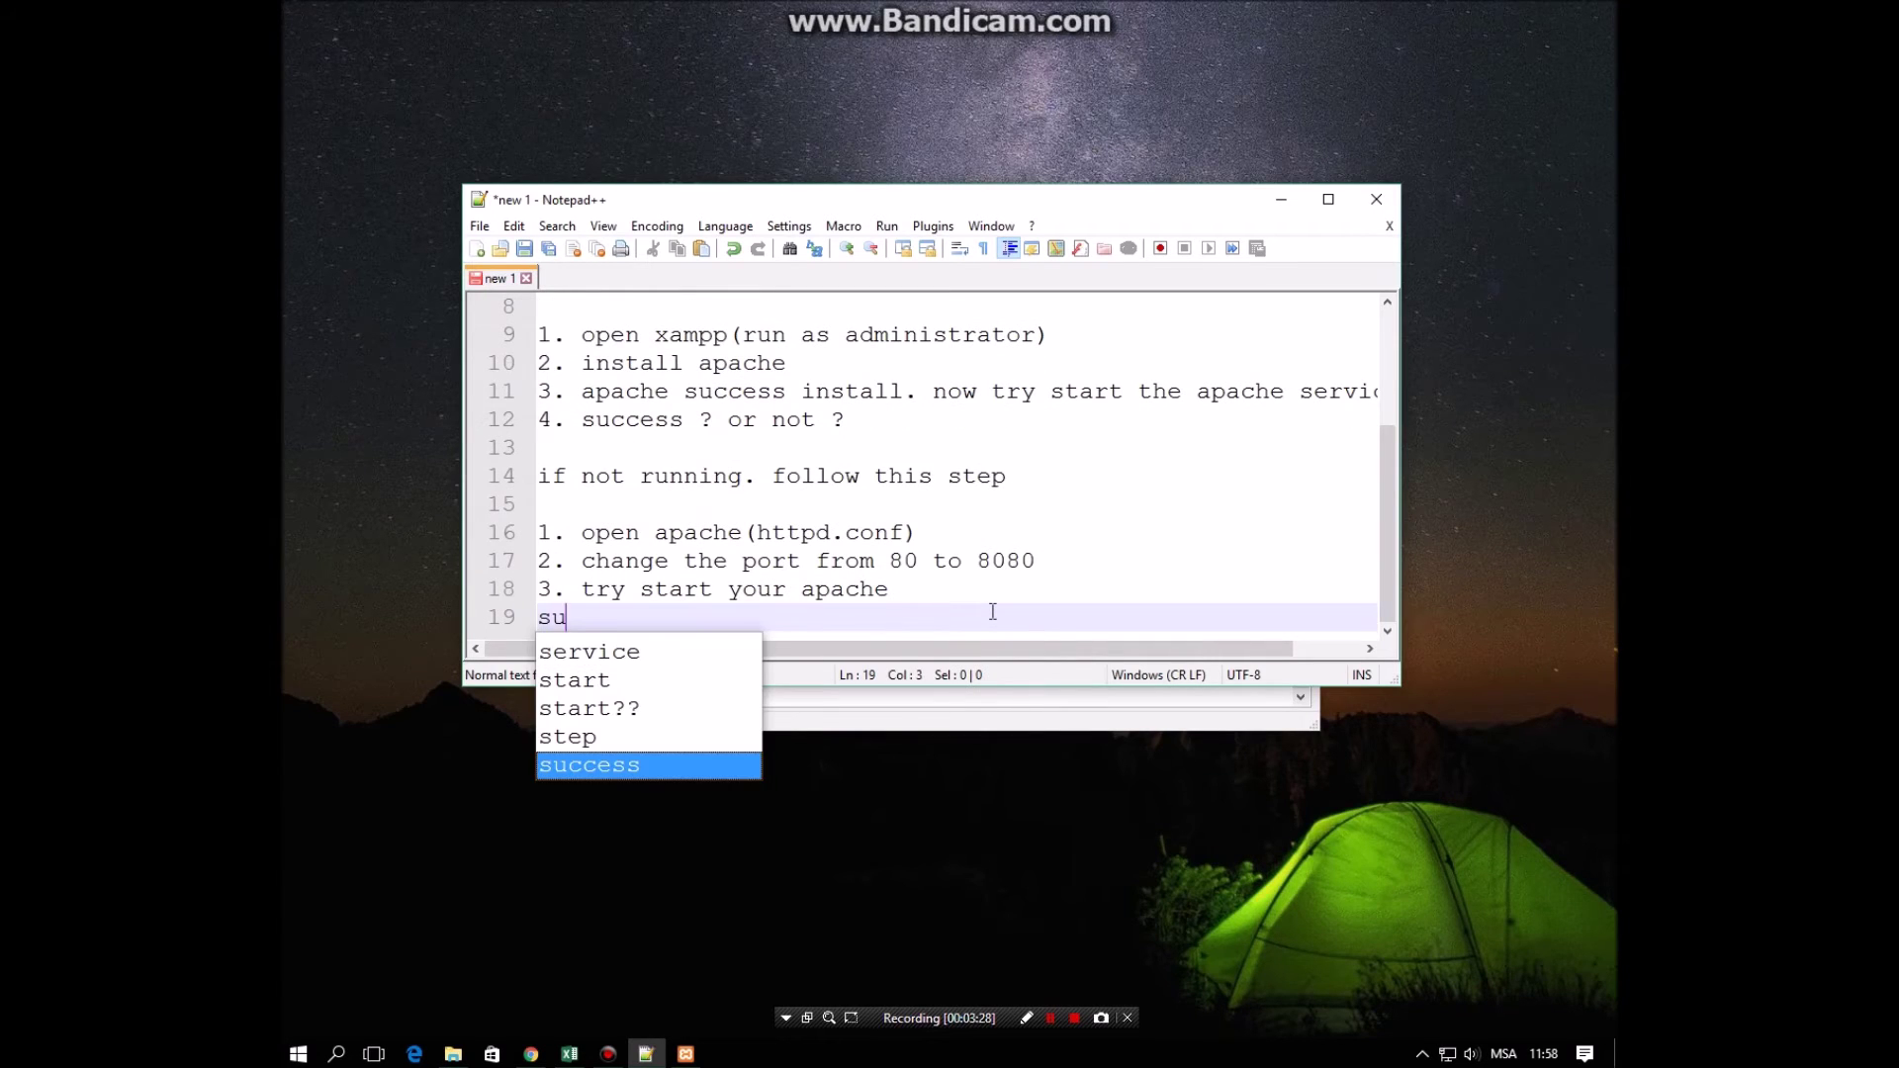
type("ccess or not ??")
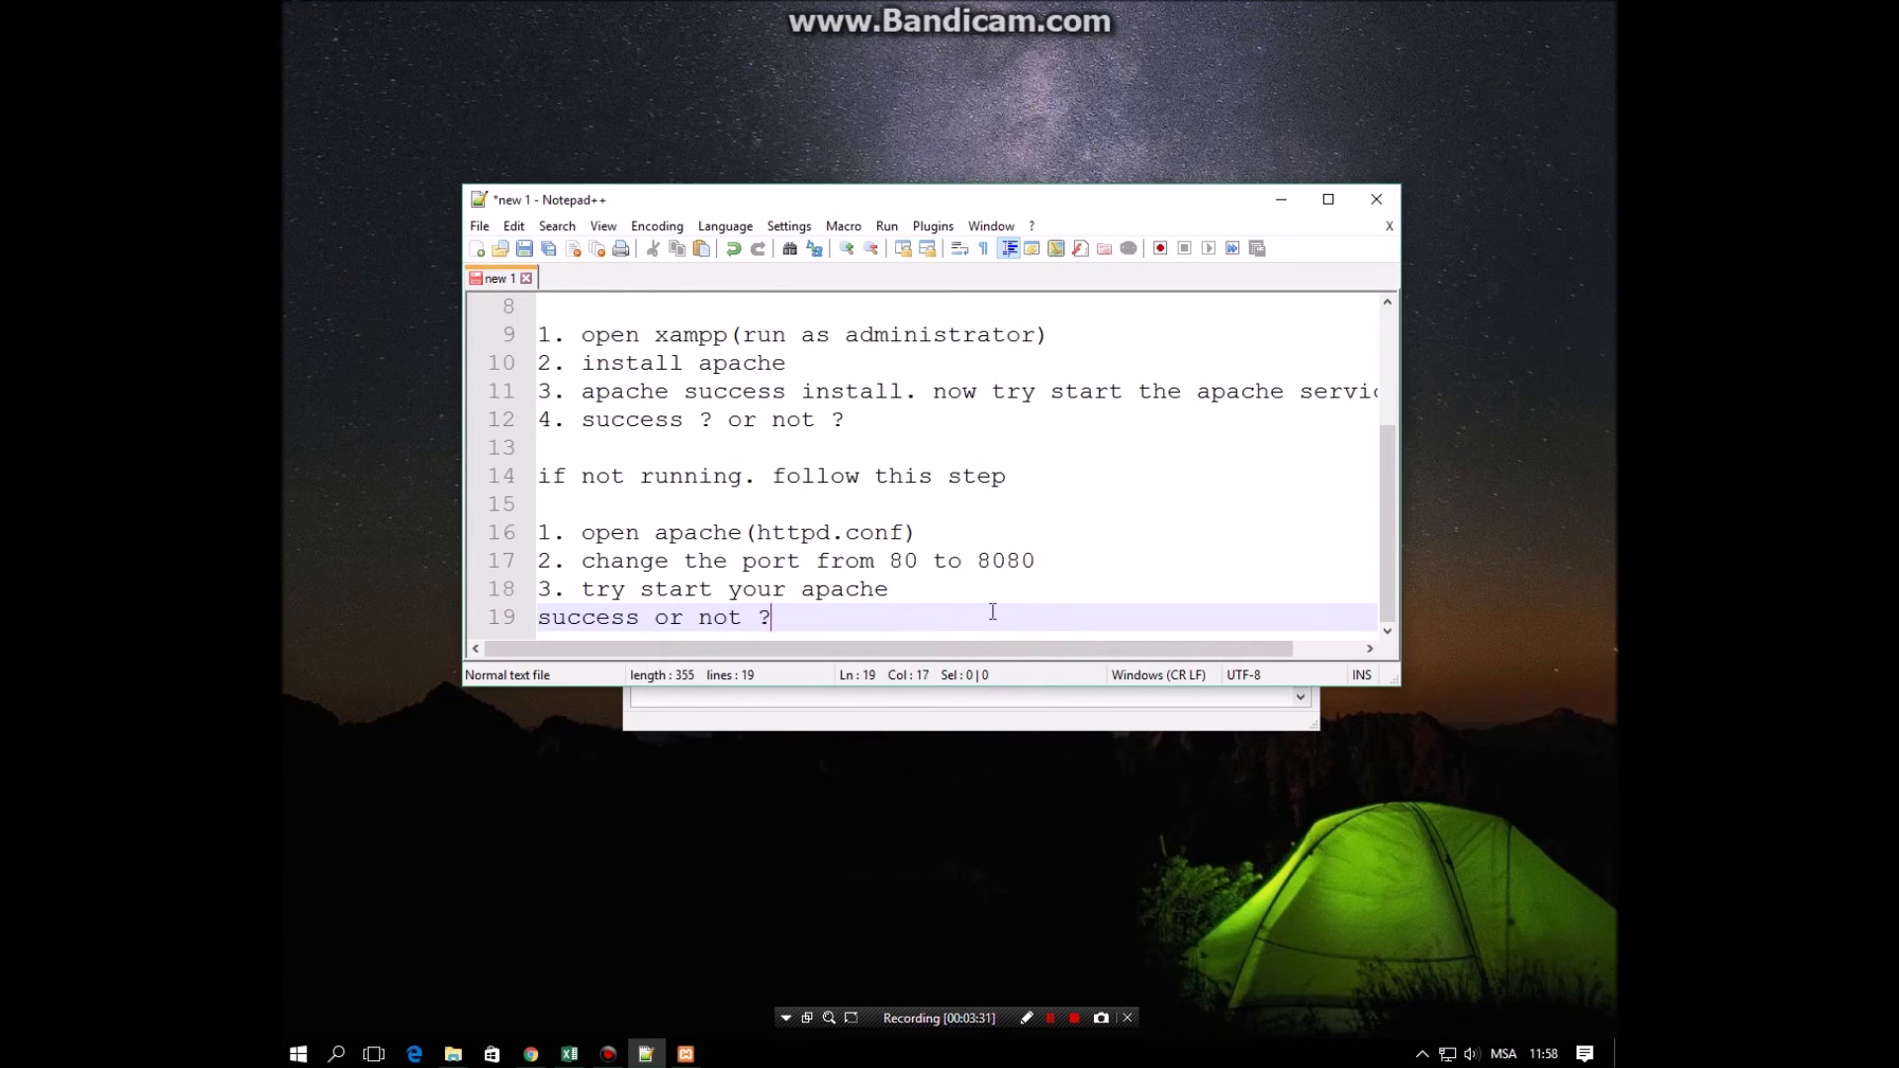
- In the XAMPP Control Panel, start the Apache service and stop it again once it is running
left_click(941, 704)
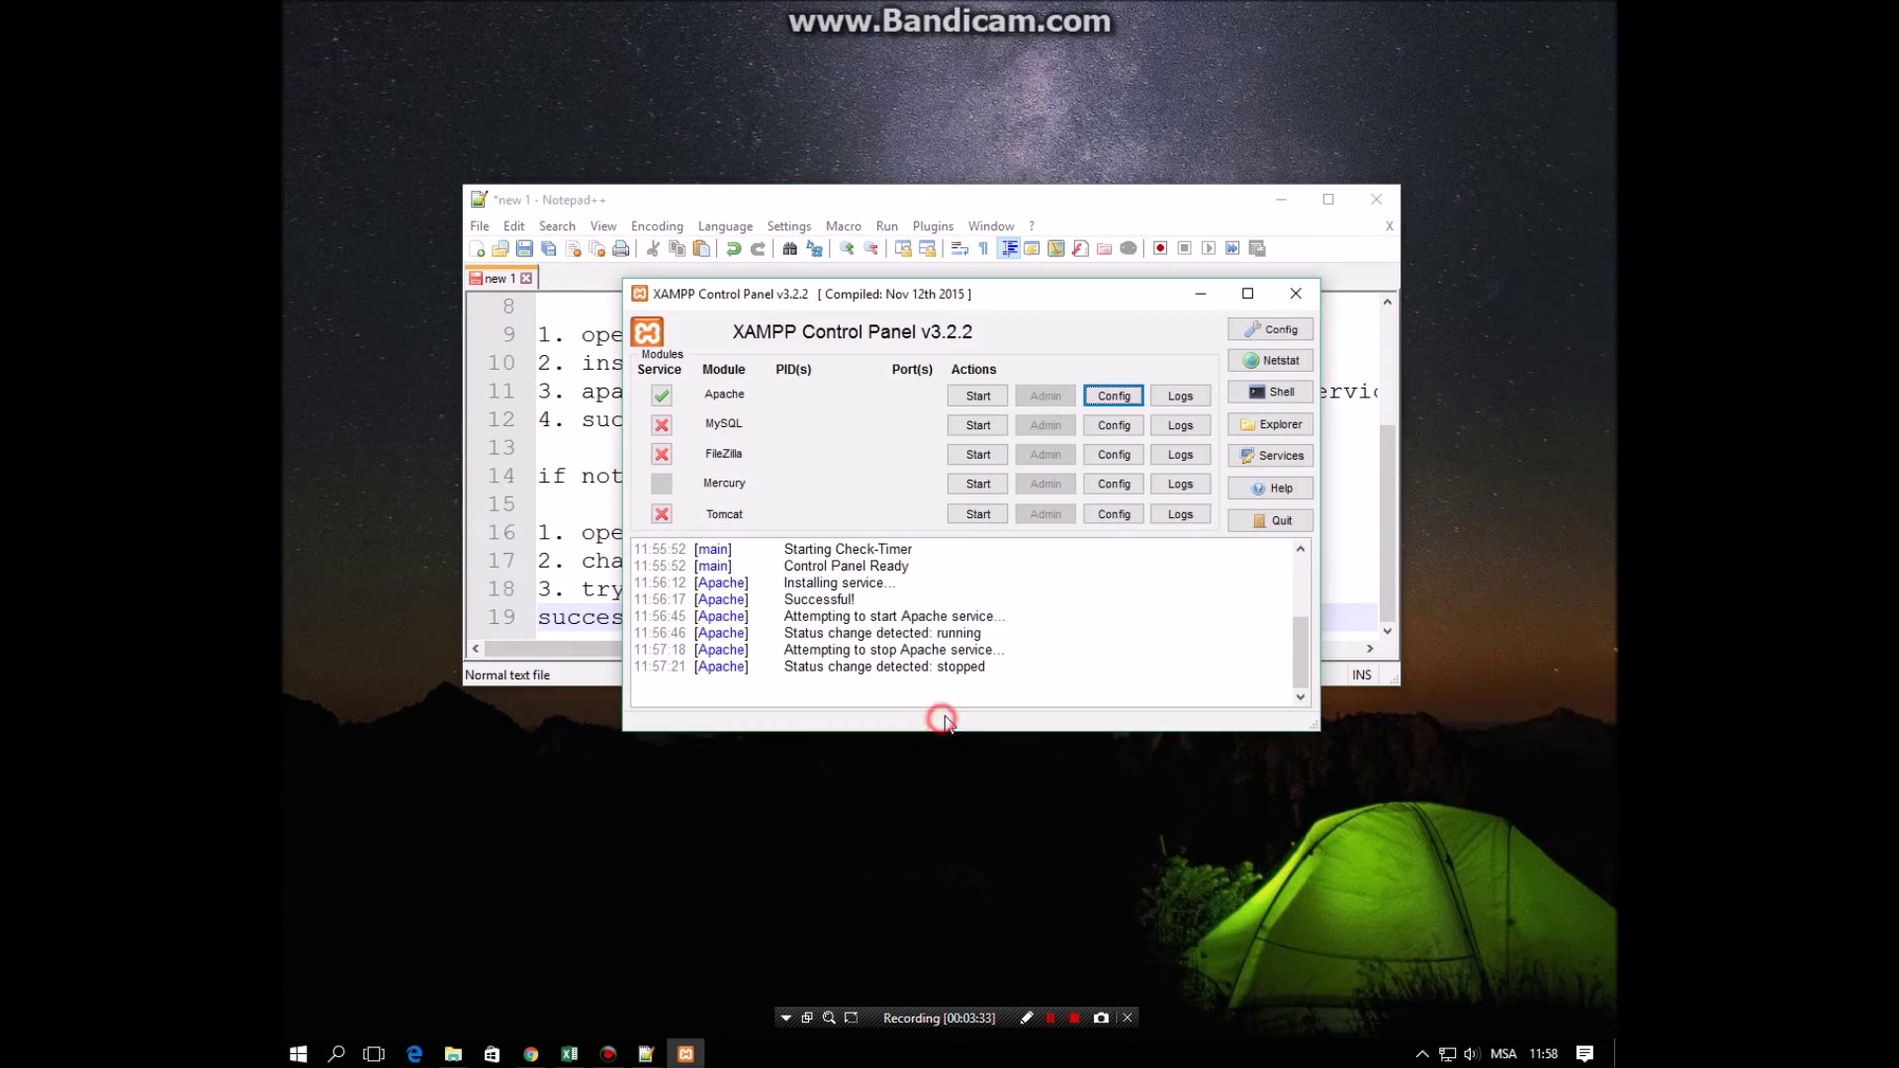
left_click(998, 397)
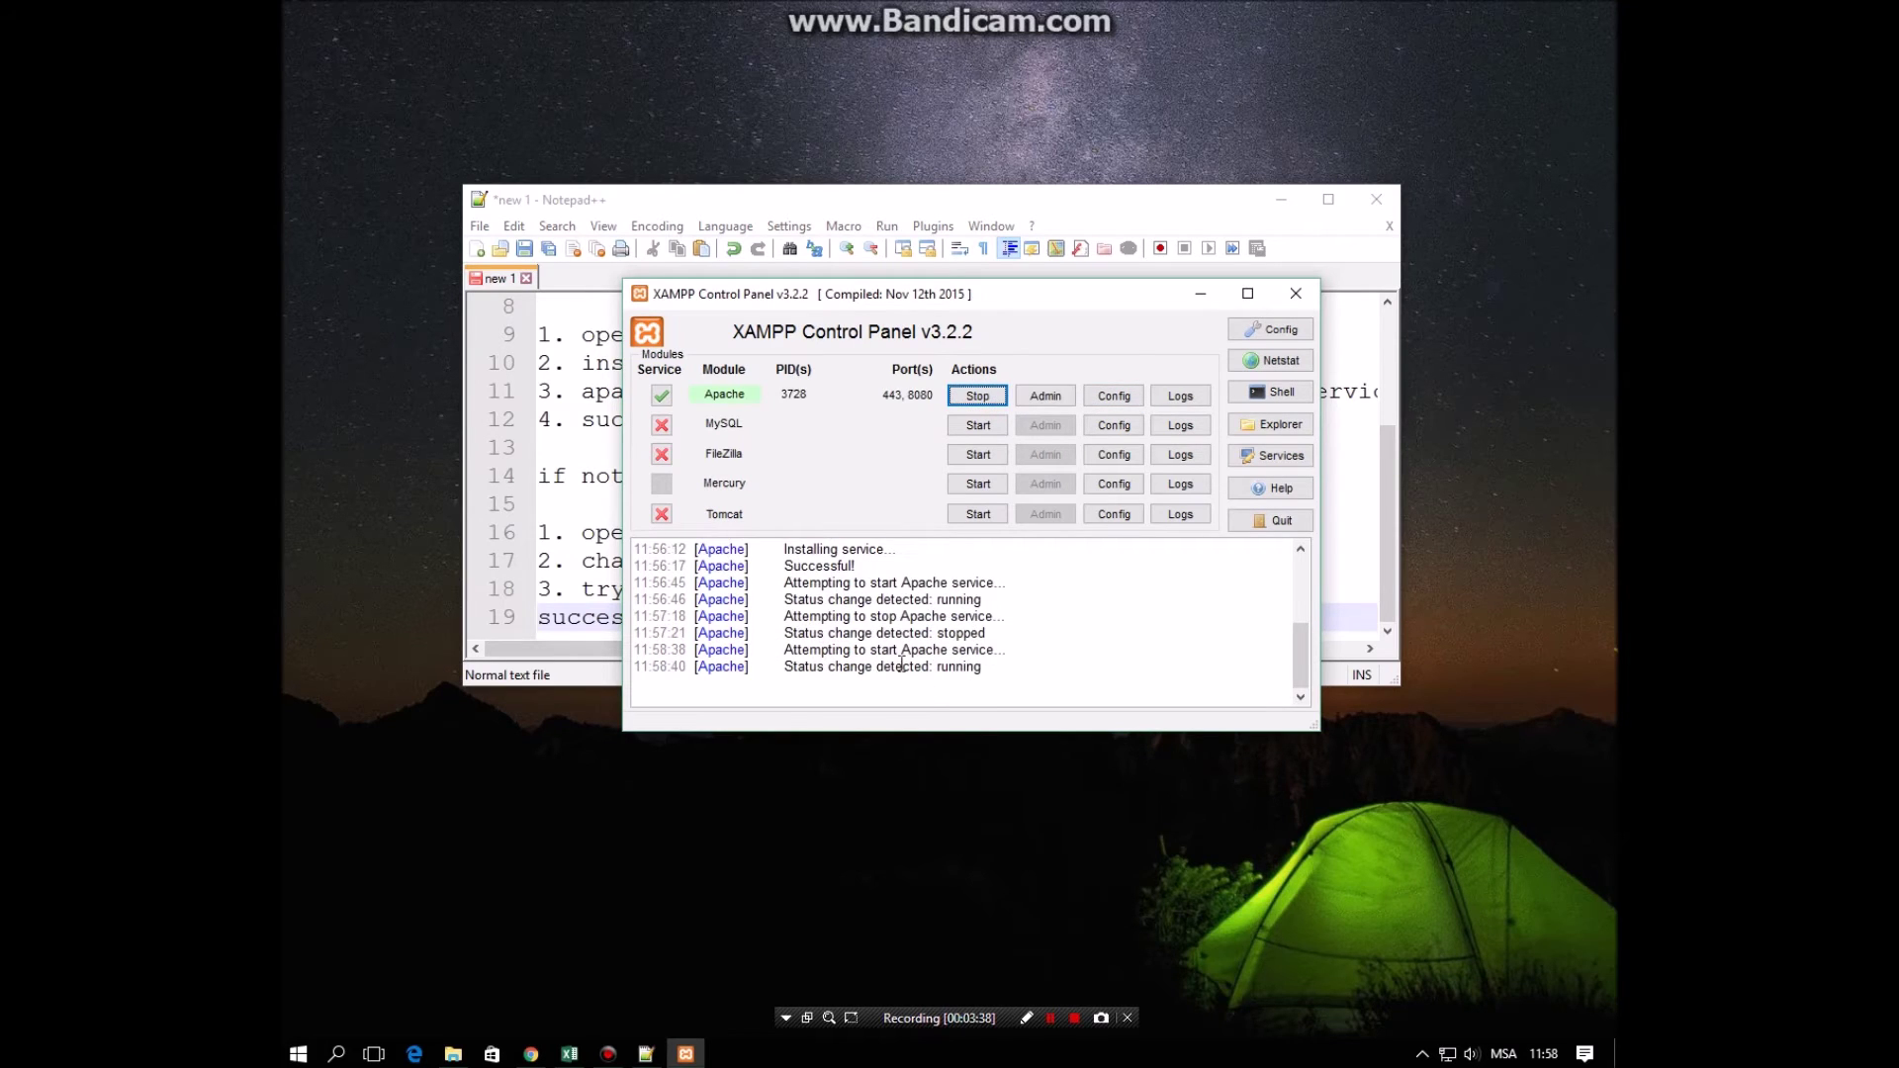
left_click(967, 398)
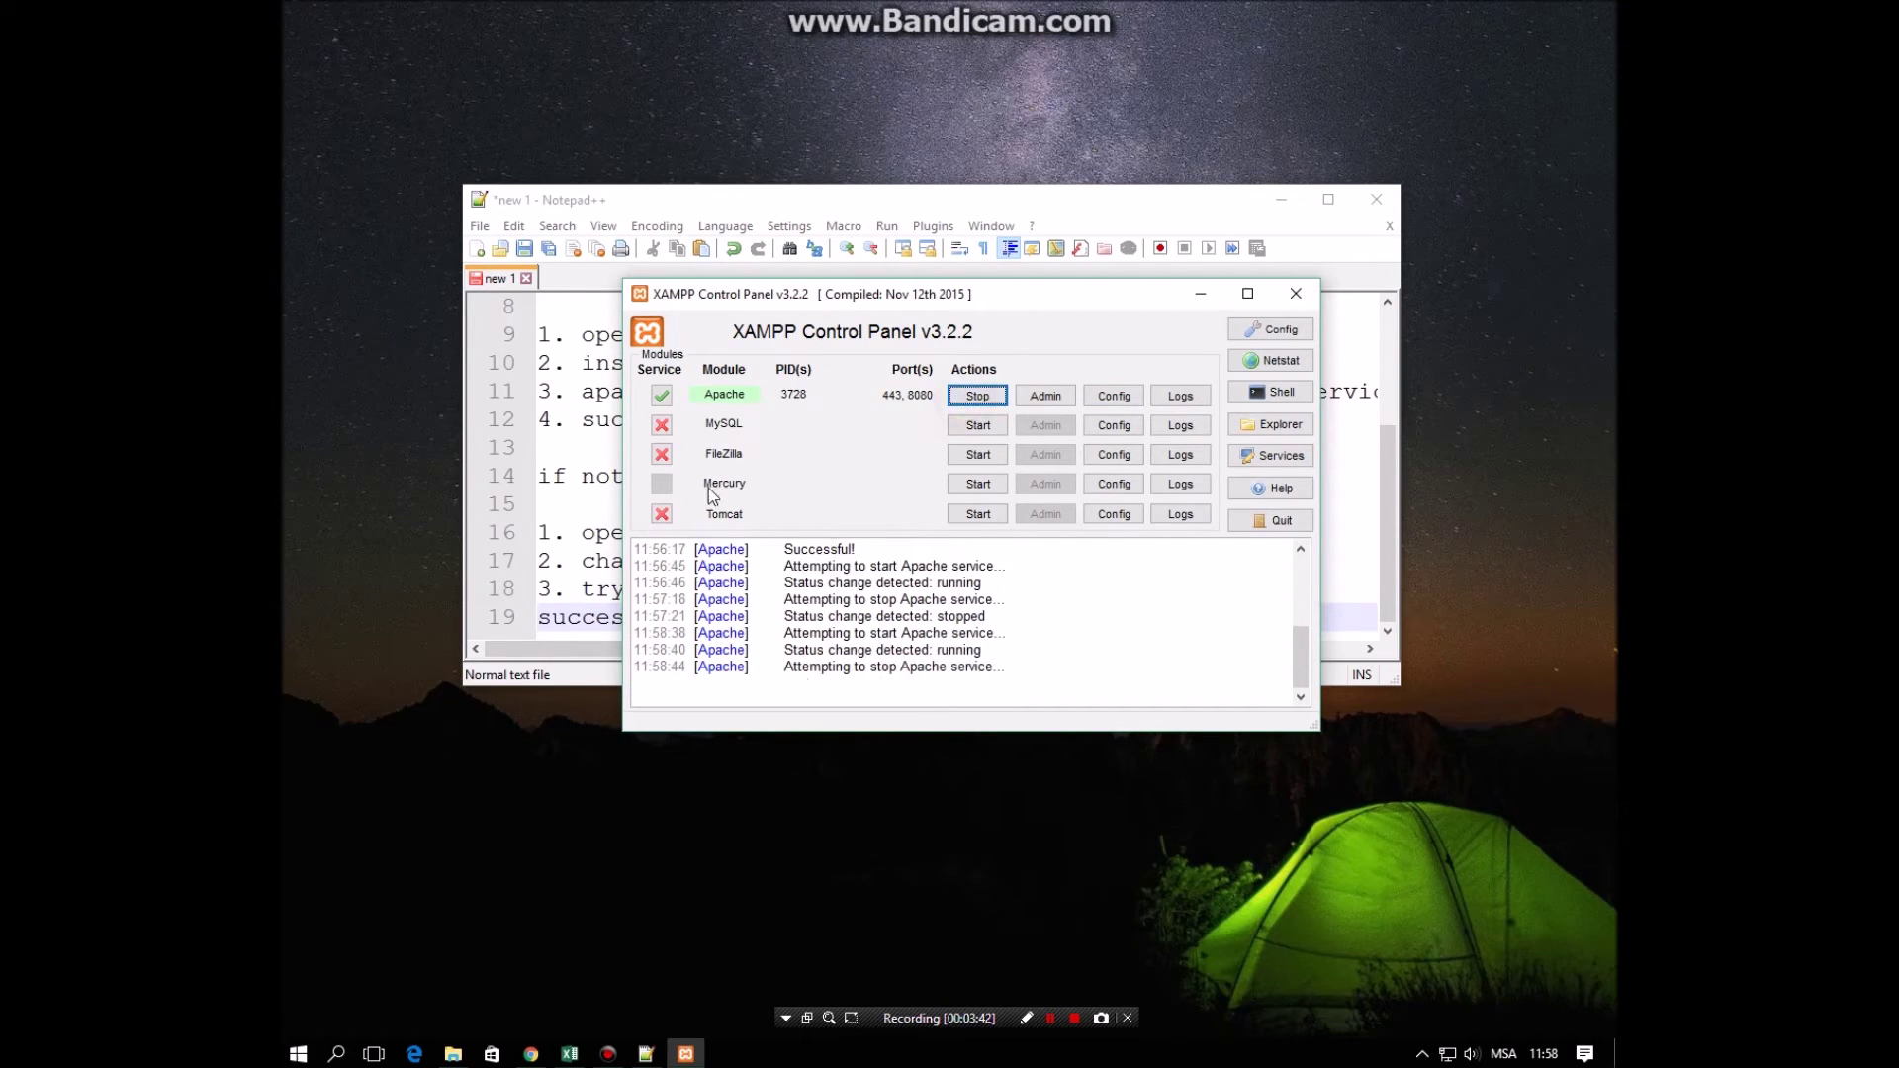
- In the Notepad++ notes, append the lines "if not sucess too???" and "follow this step", separated by blank lines
left_click(590, 555)
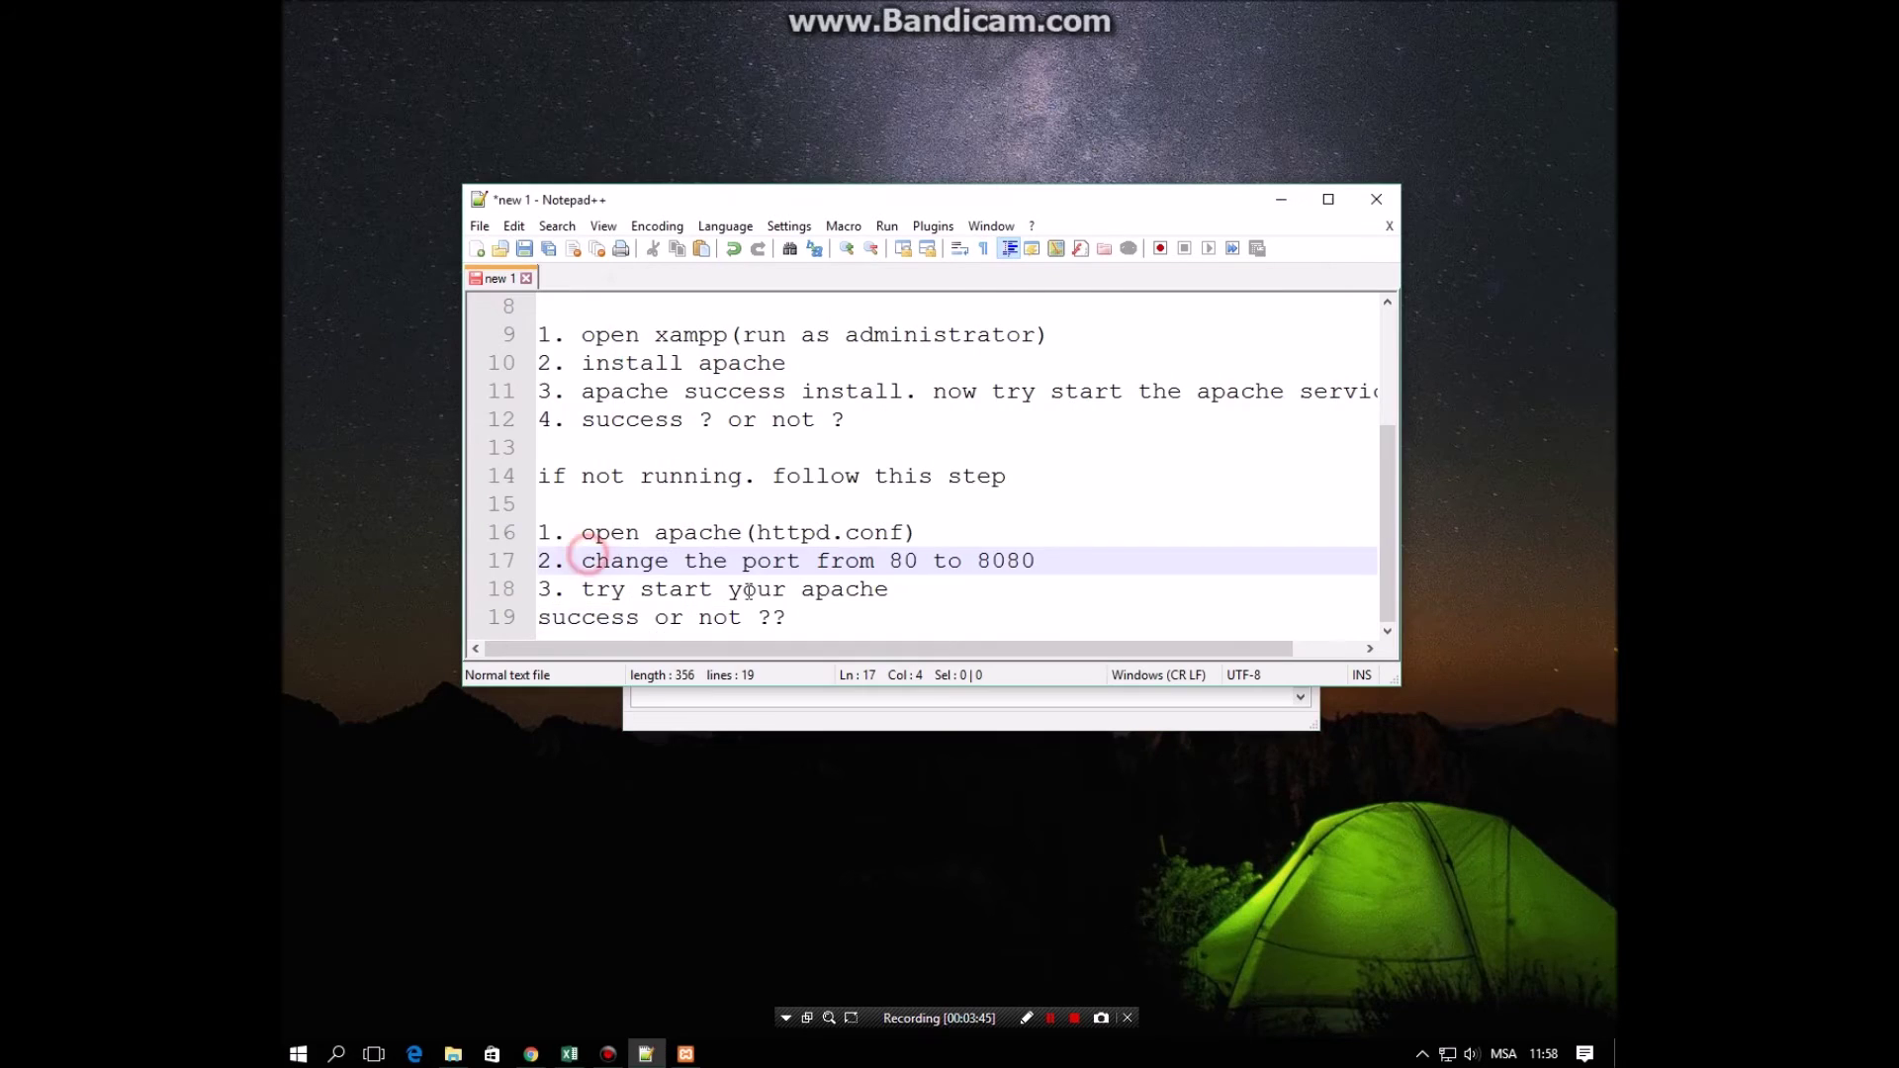
left_click(821, 613)
key("Return")
key("Return")
type("if not ")
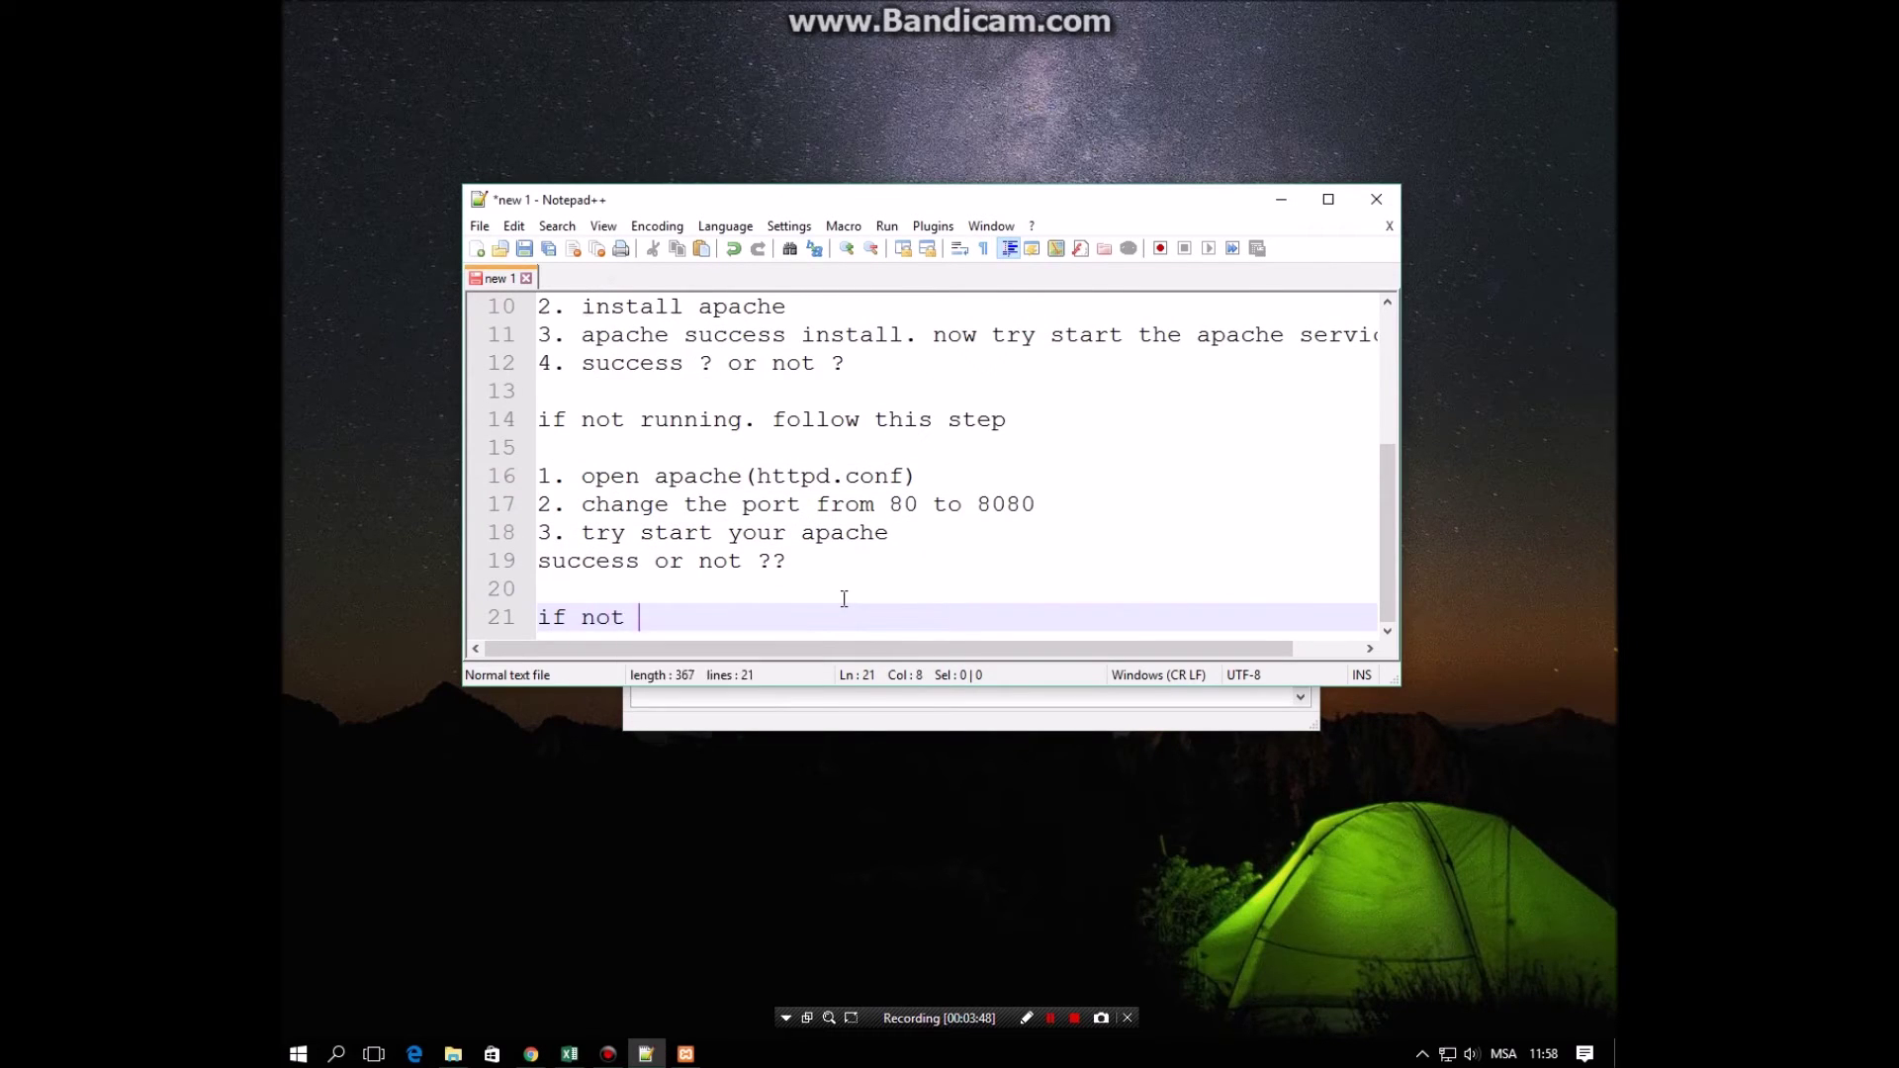
type("sucess too")
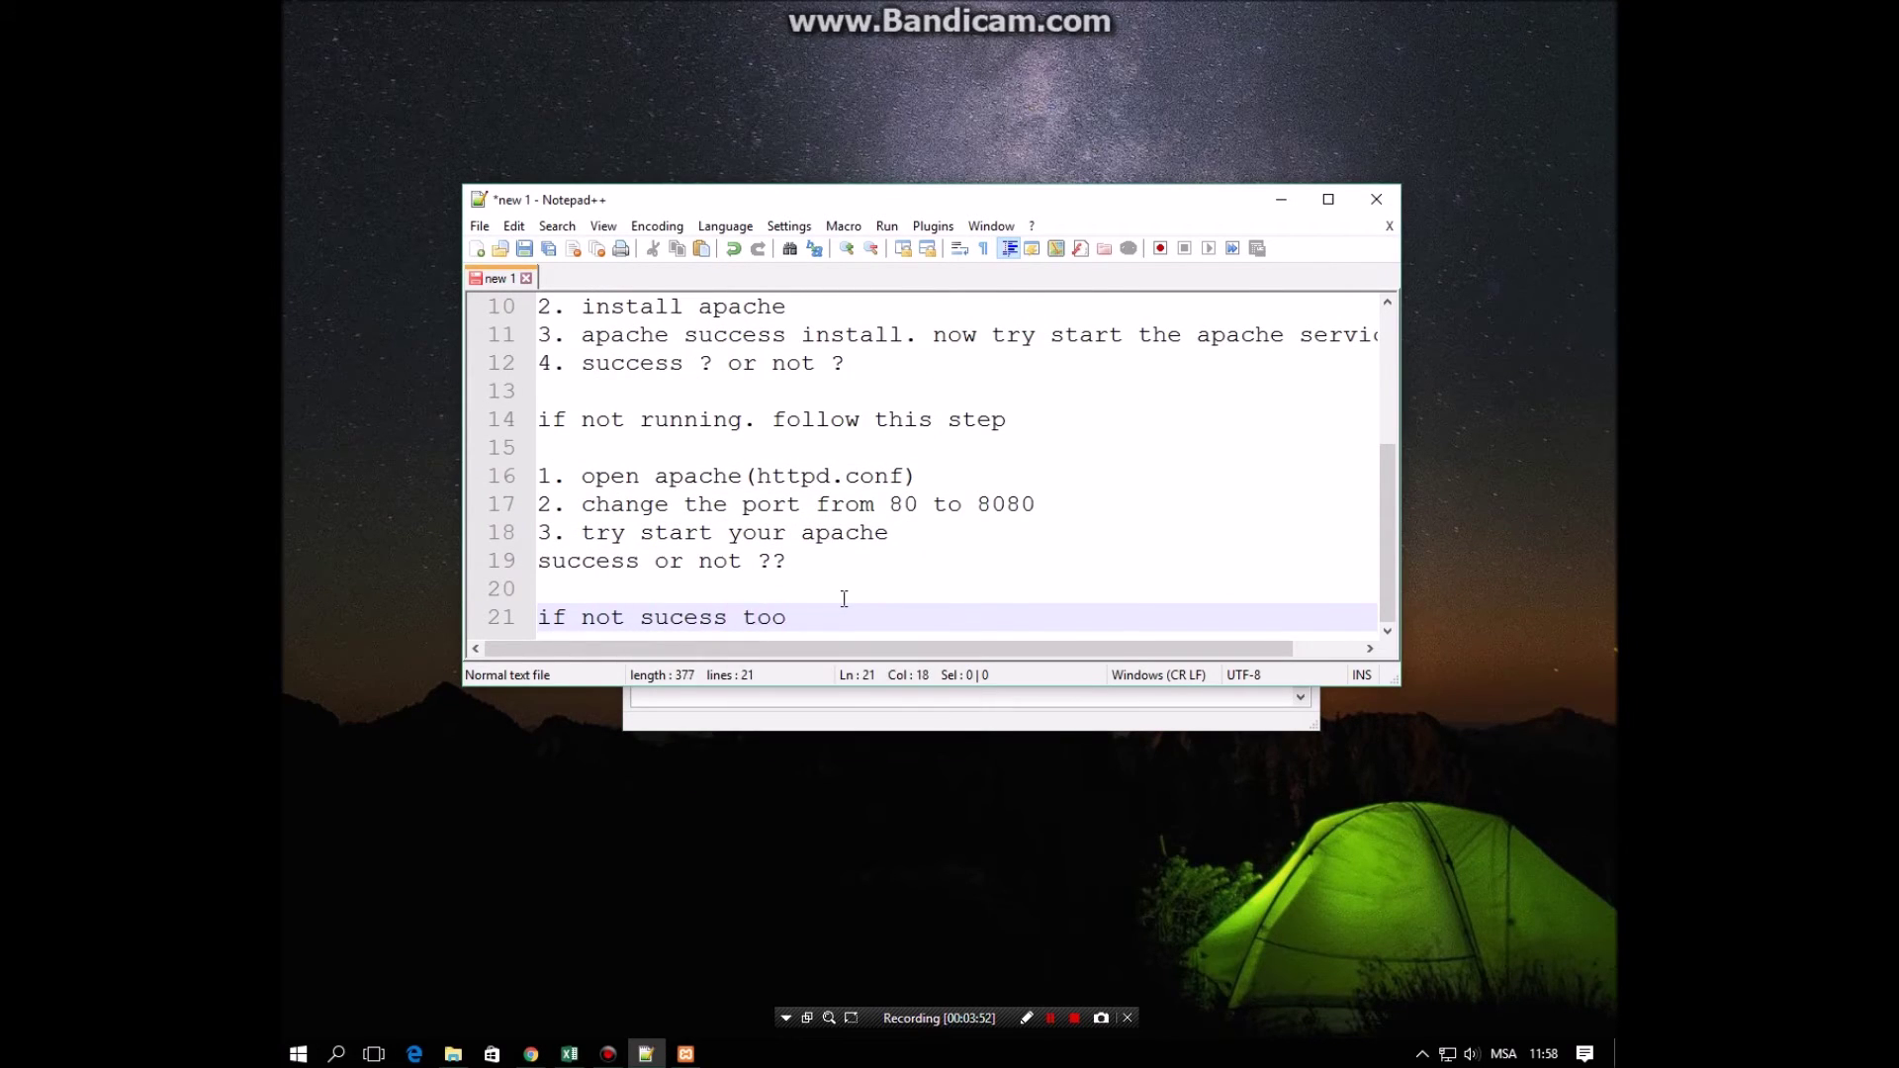
type("???")
key("Return")
key("Return")
type("follow this step")
key("Return")
key("Return")
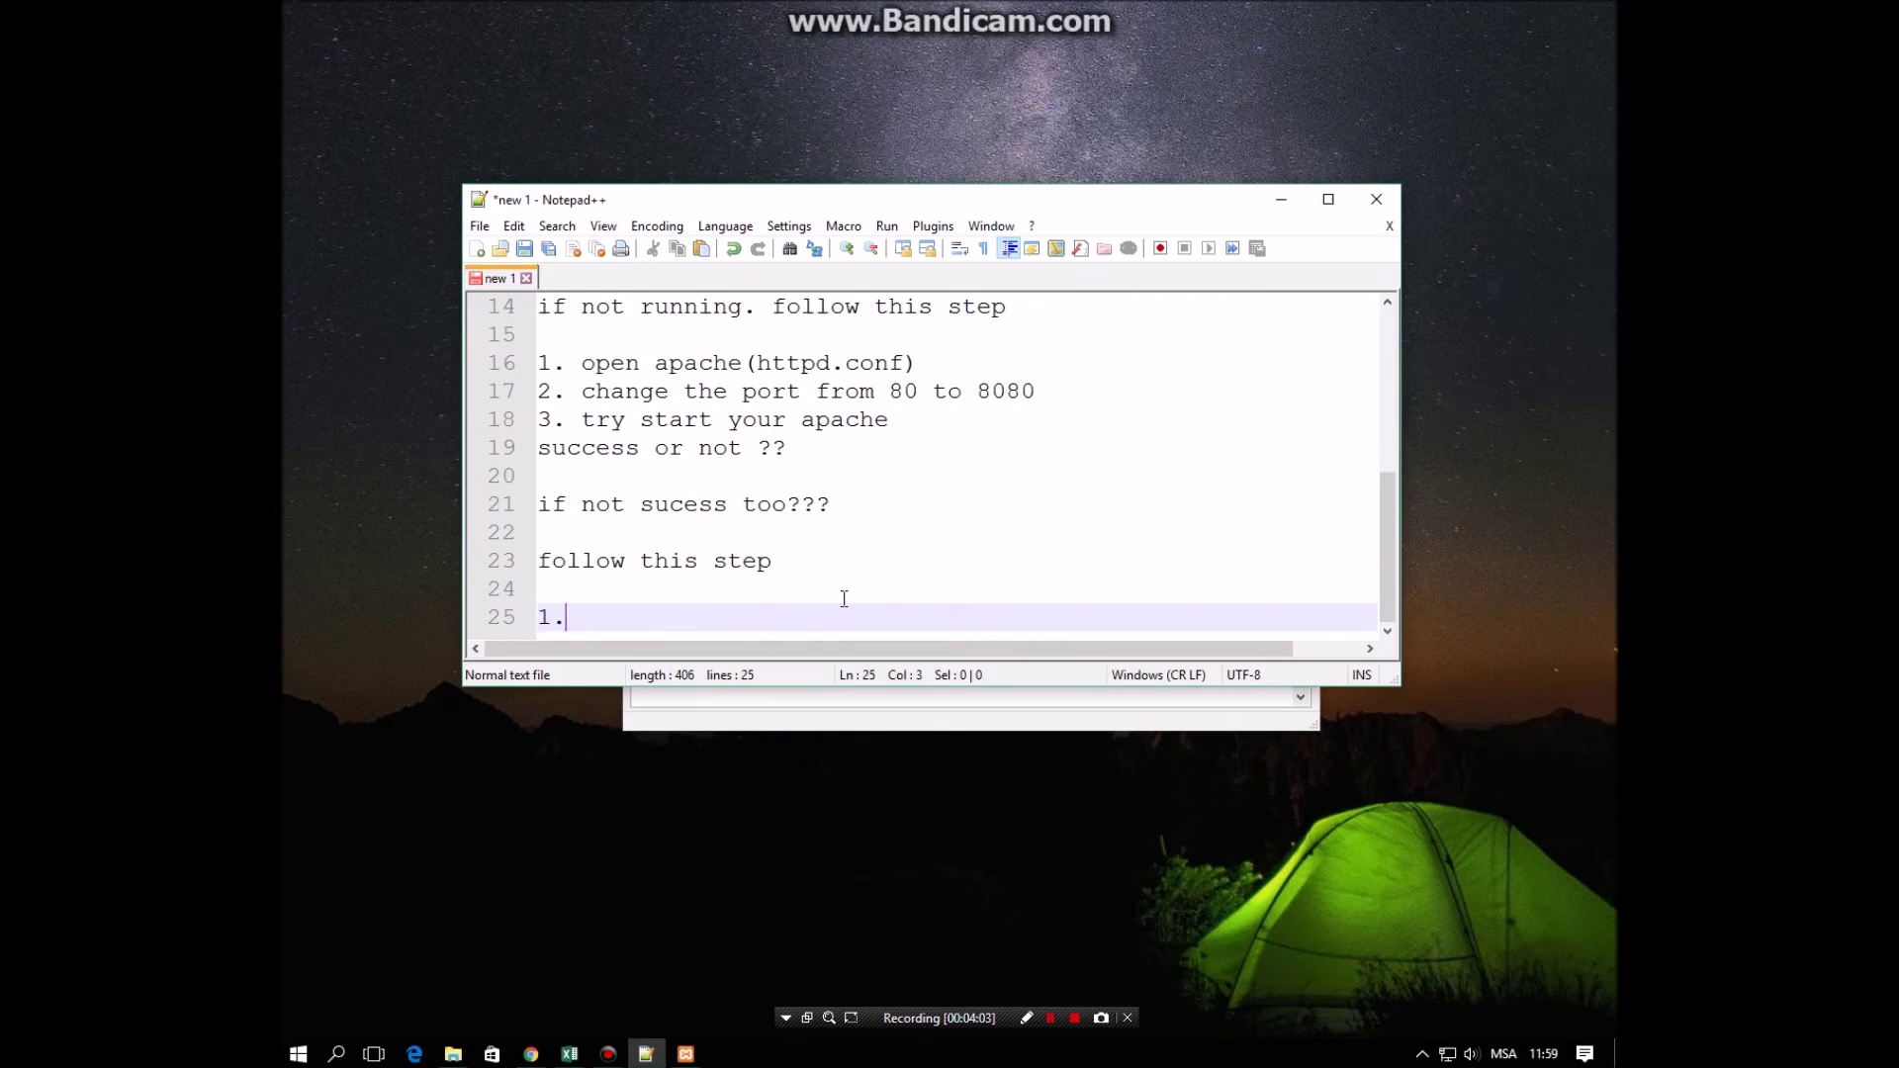
- From the XAMPP Control Panel, open Apache's httpd-ssl.conf configuration file
left_click(846, 714)
left_click(1114, 396)
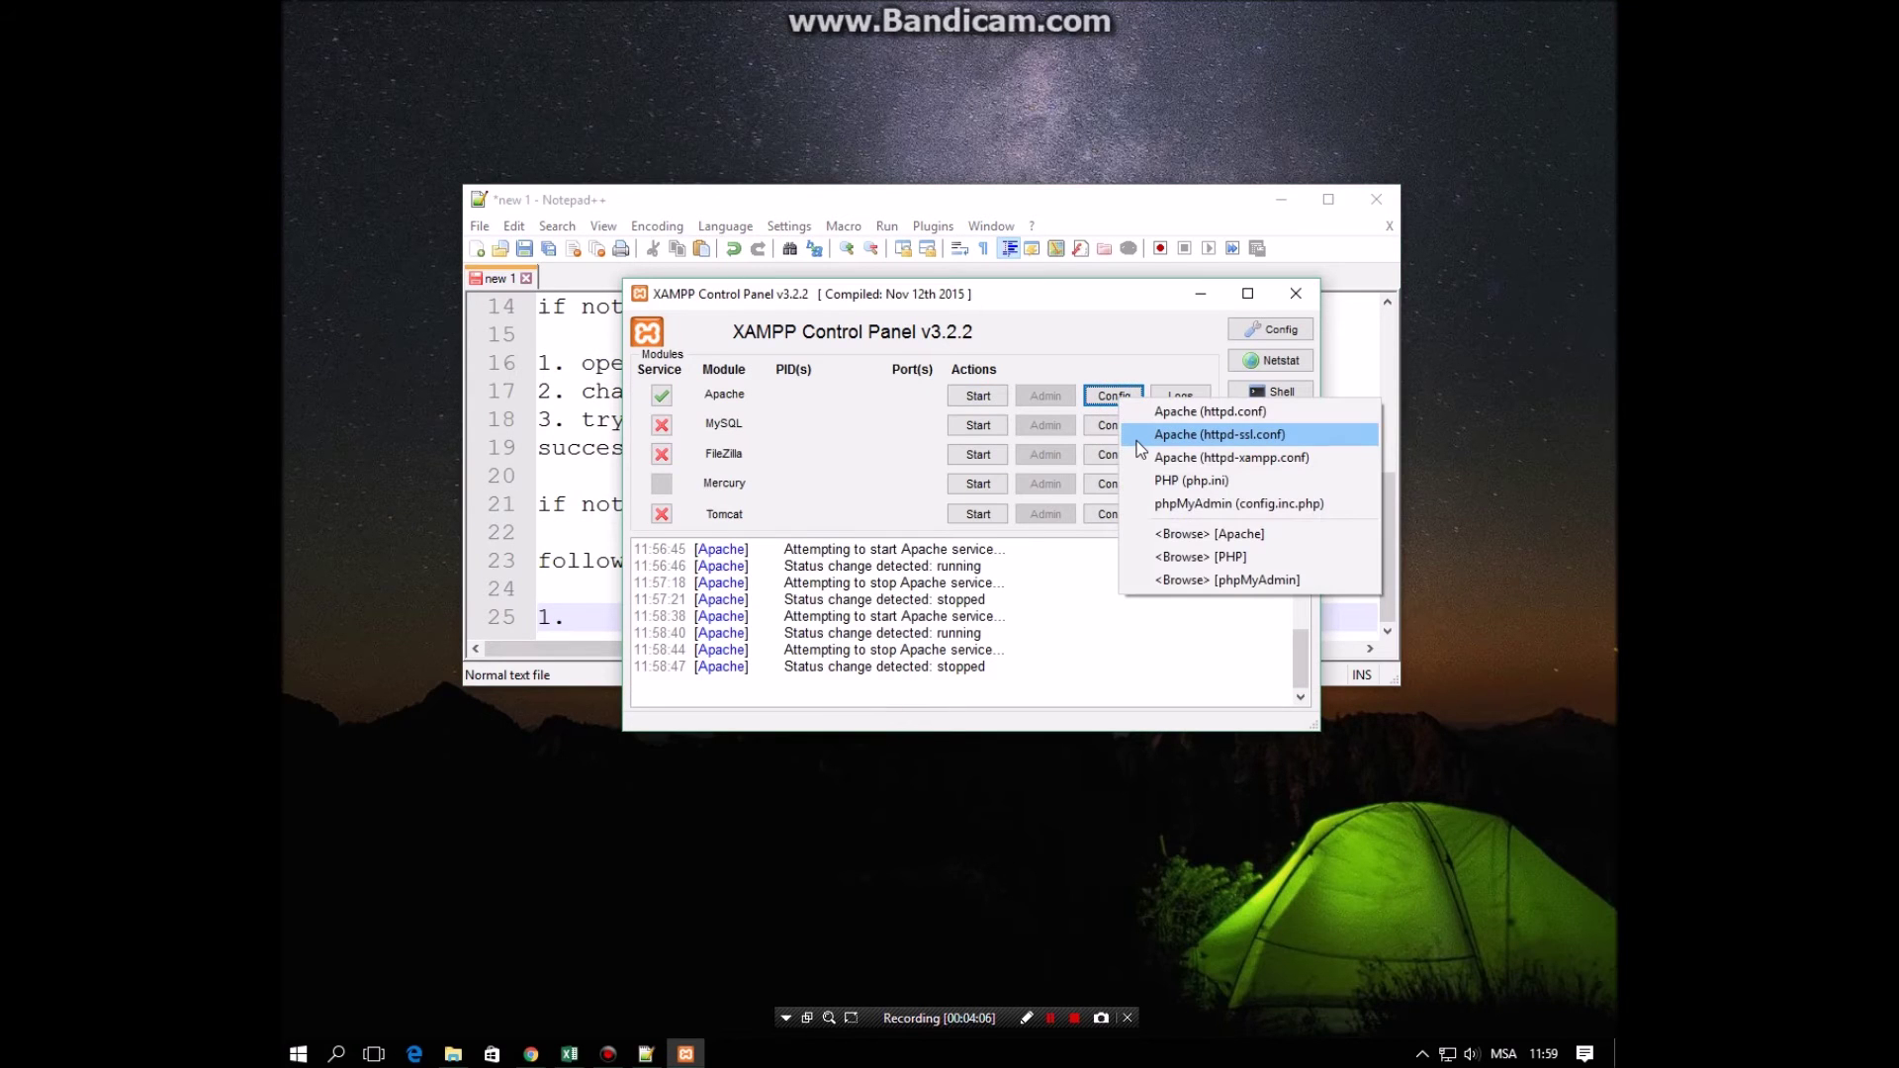
left_click(1138, 441)
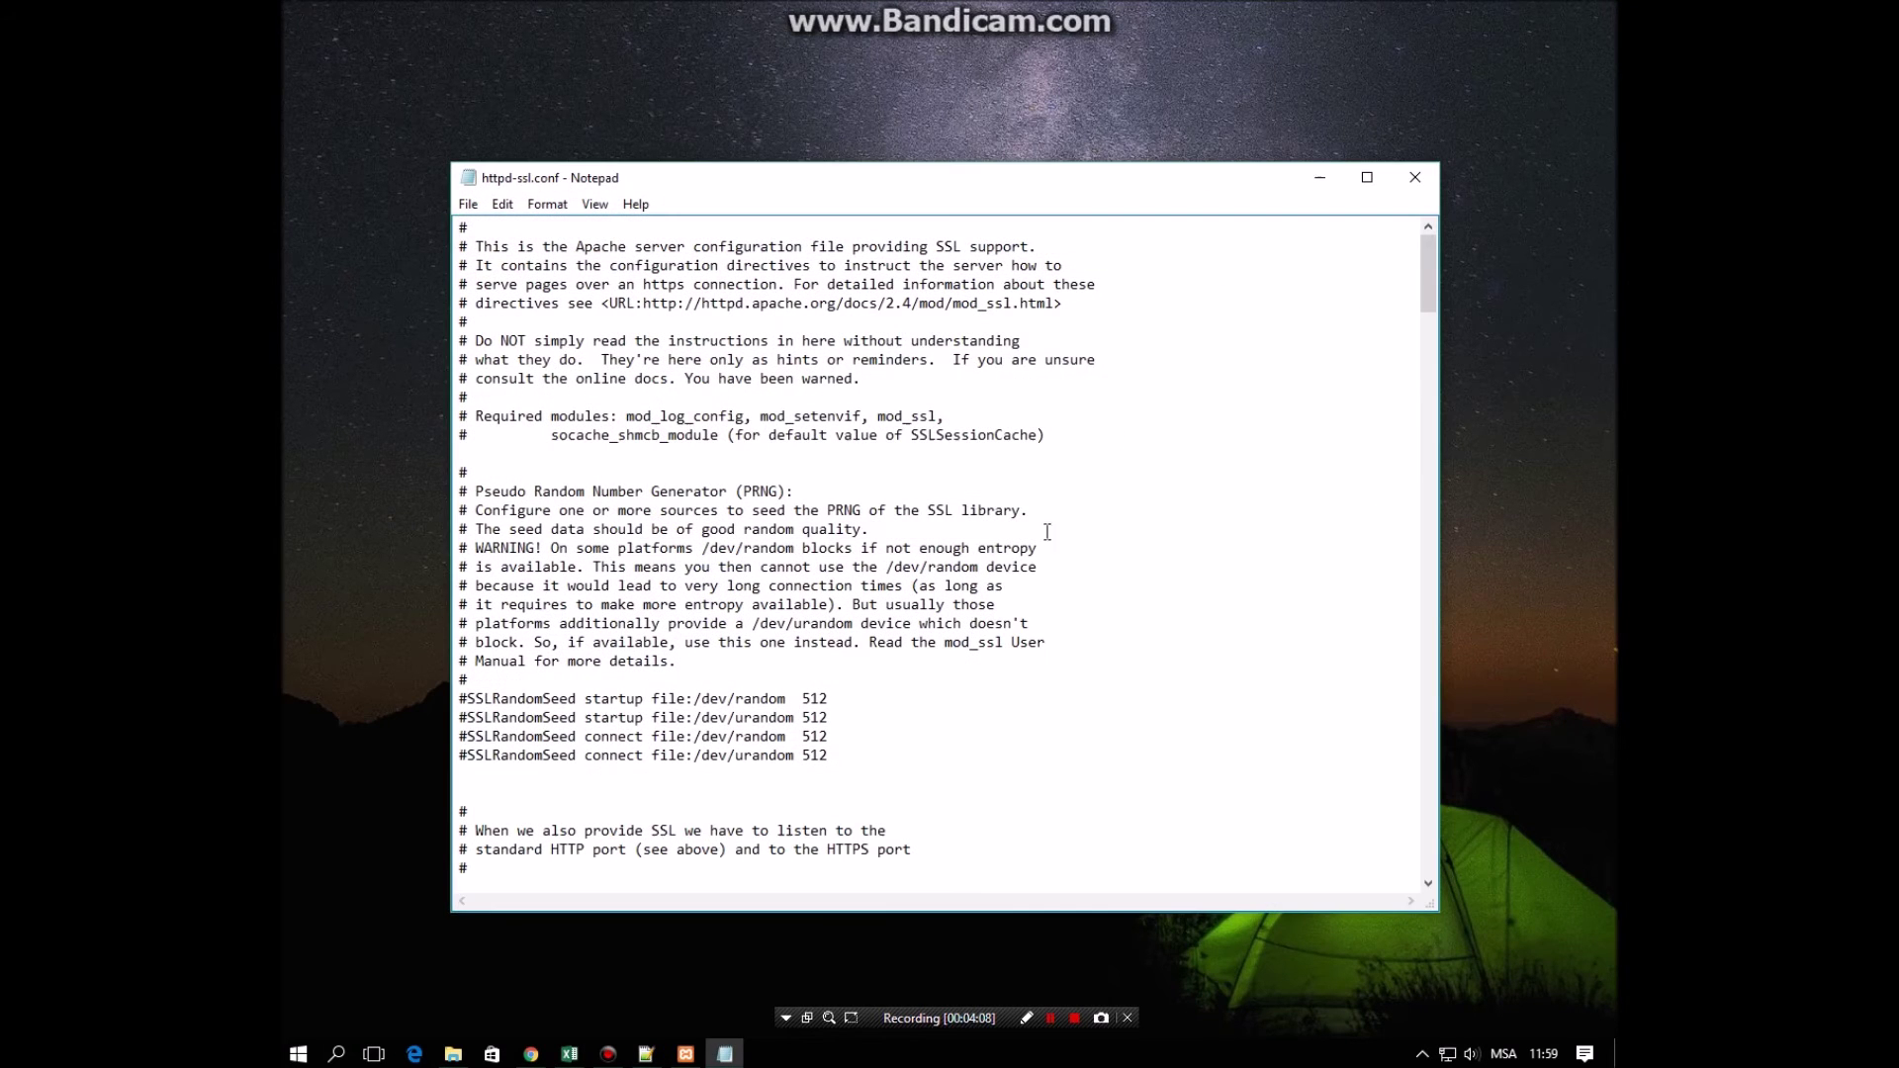
- In the Notepad++ notes, write the third list's first instruction as "1.open apache(http-ssl.conf)"
left_click(646, 1054)
type("1.open apach")
type("e()")
type("http.ssl.con")
type("f")
left_click(1071, 781)
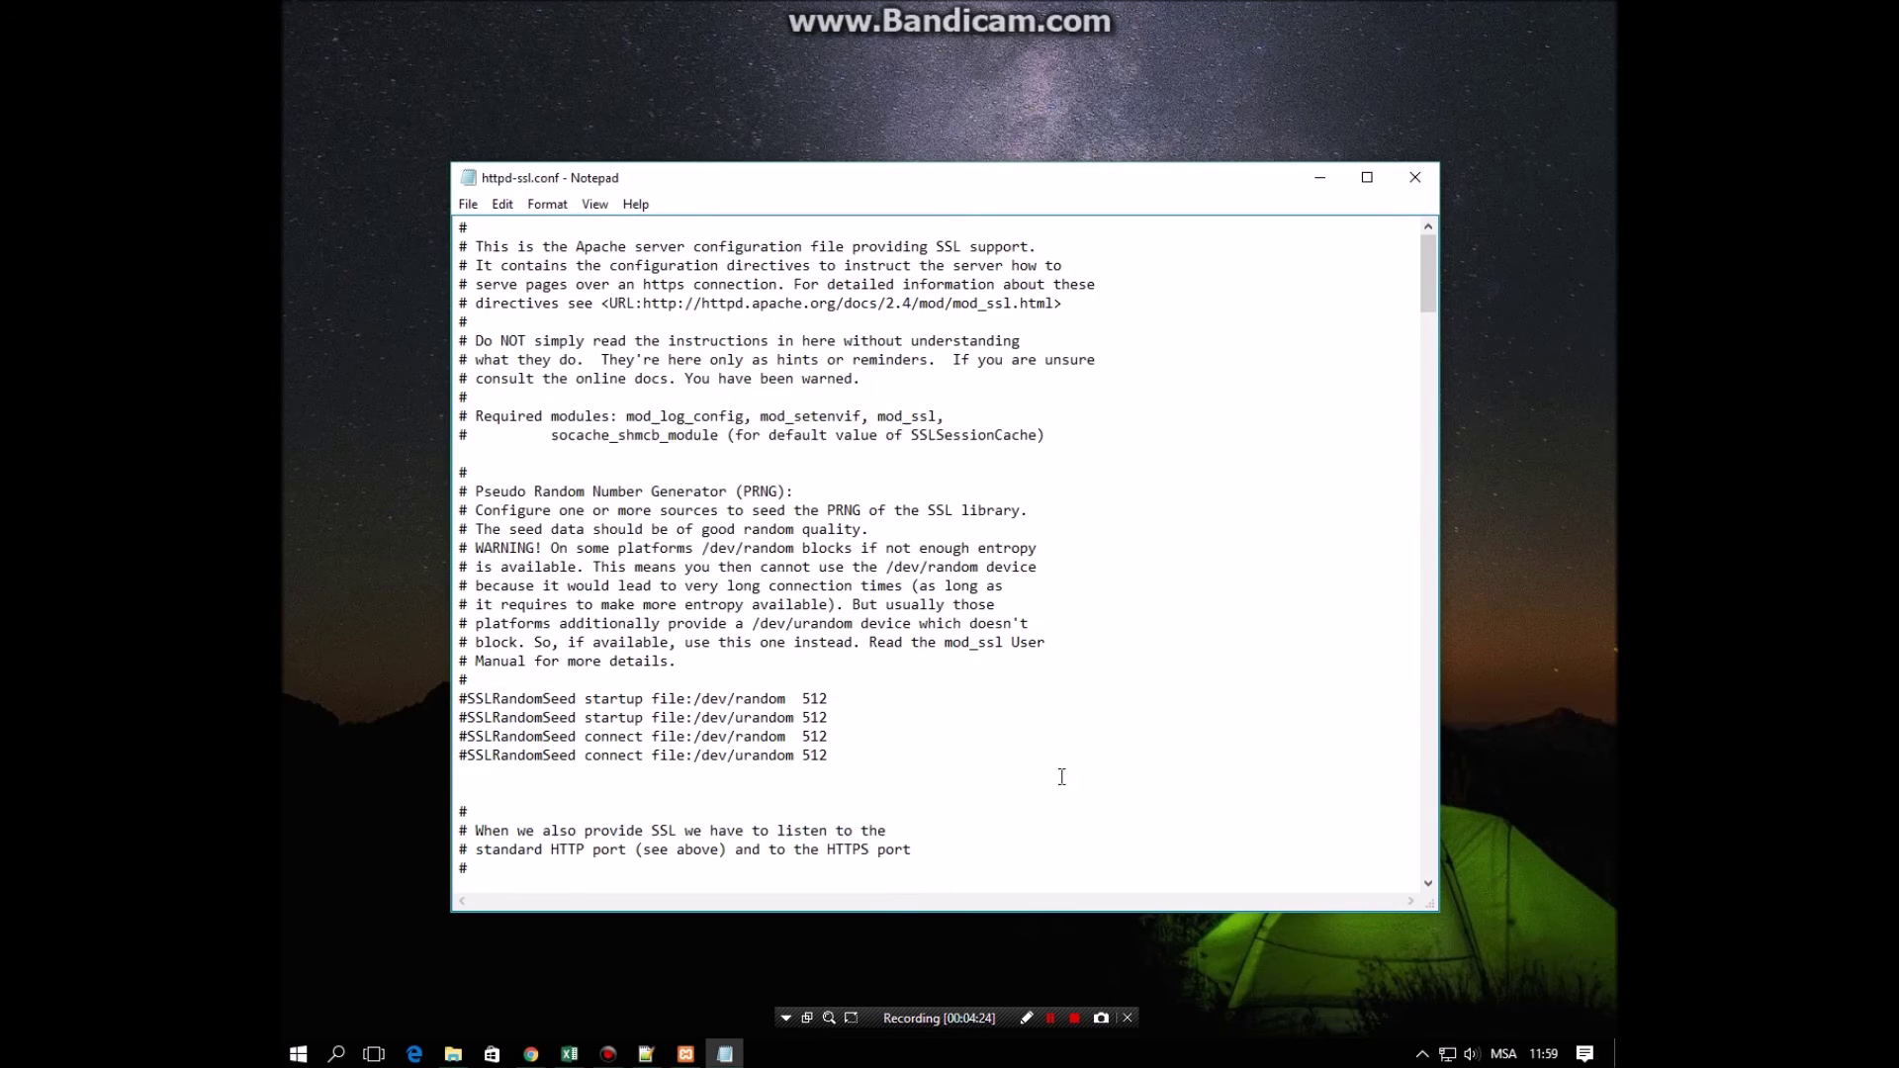
left_click(647, 1054)
left_click(817, 617)
key("BackSpace")
type("-ssl.conf)")
- In httpd-ssl.conf, locate the Listen 443 directive, then save and close the file
left_click(933, 792)
scroll(921, 791, "down", 20)
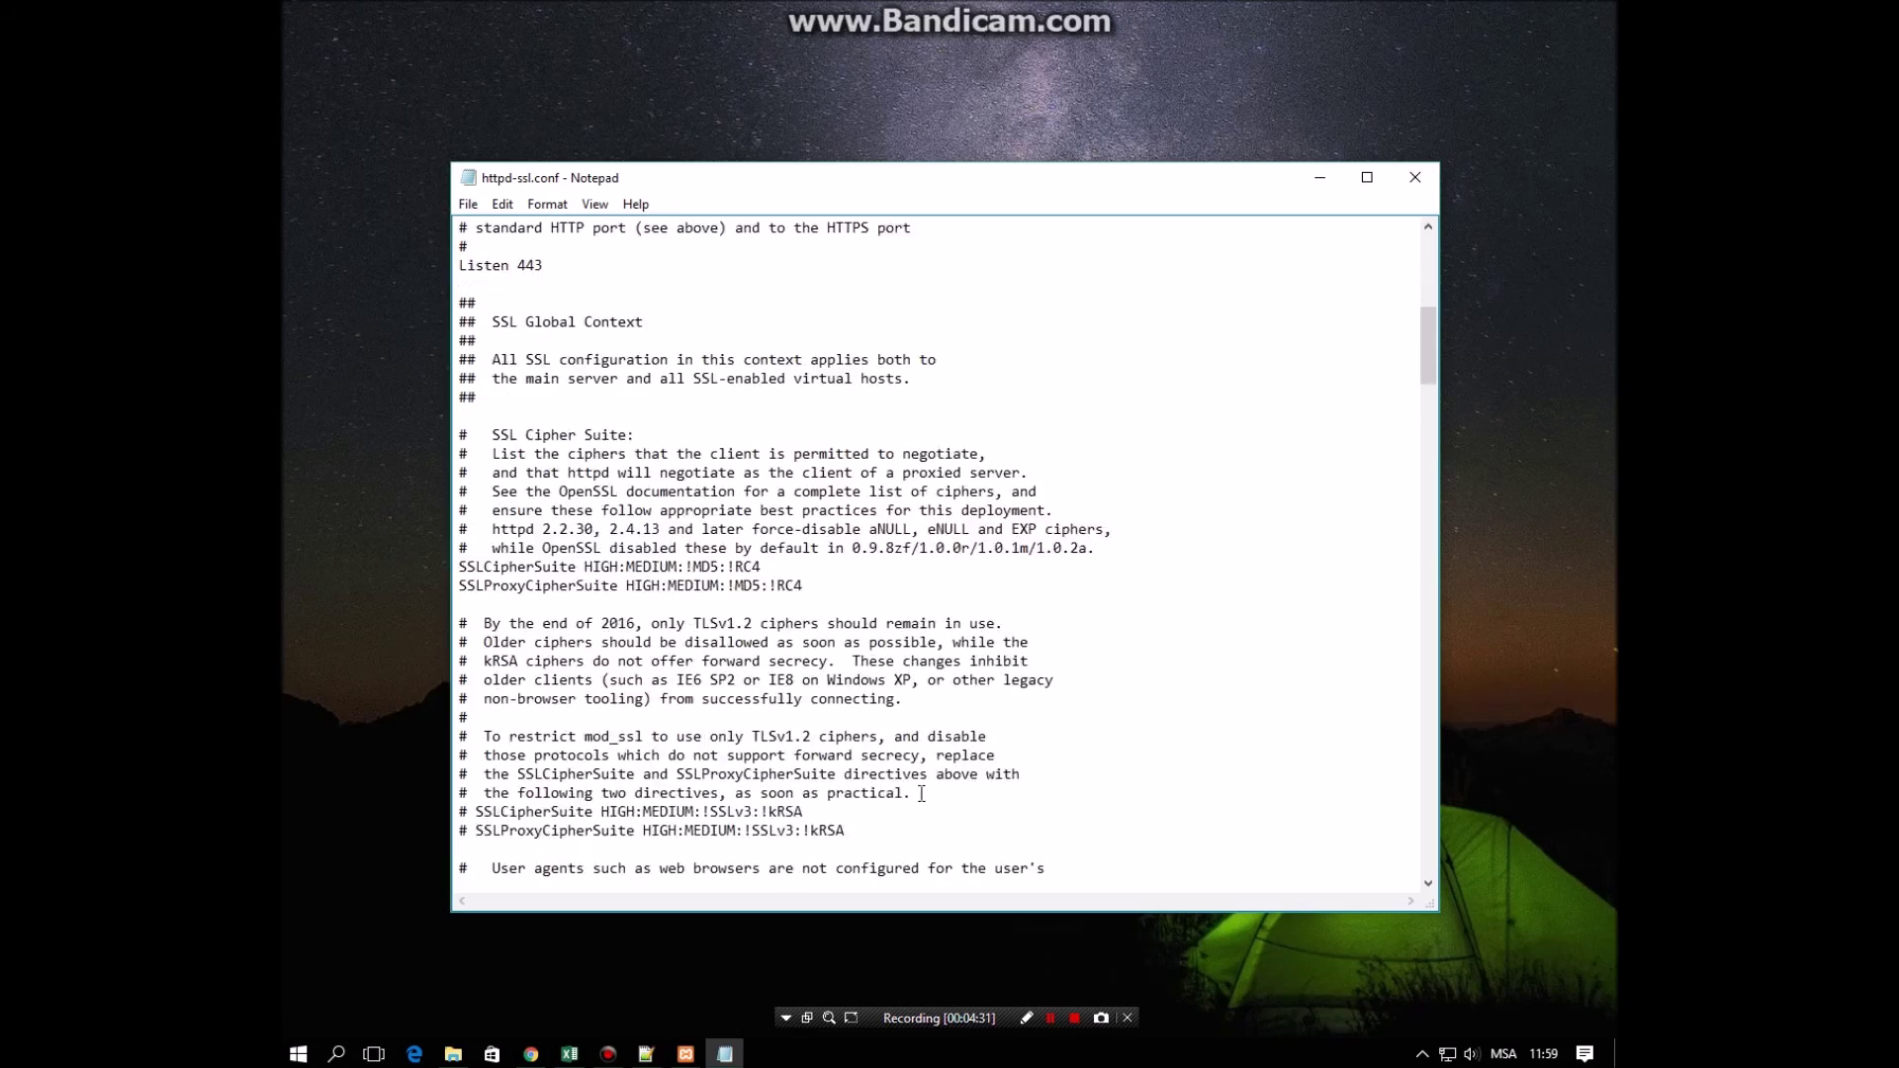
scroll(922, 788, "down", 13)
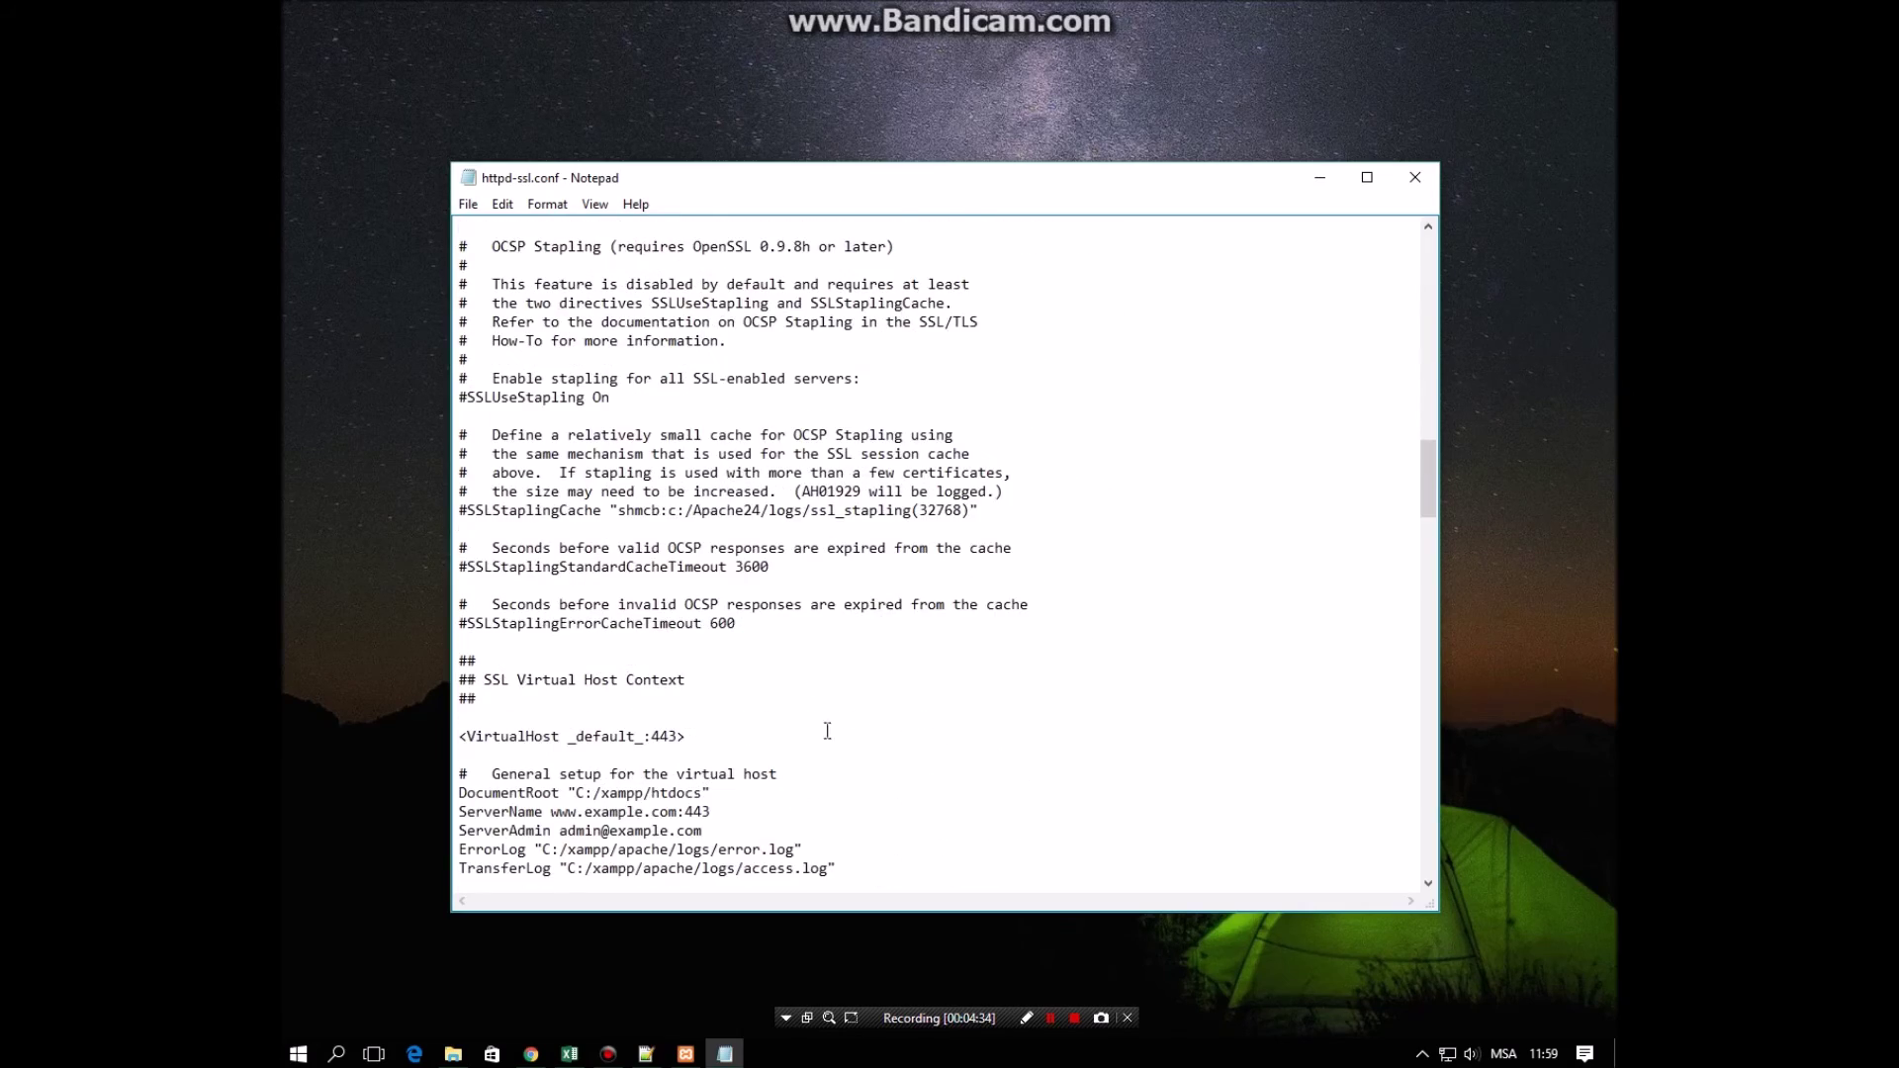
scroll(898, 710, "down", 20)
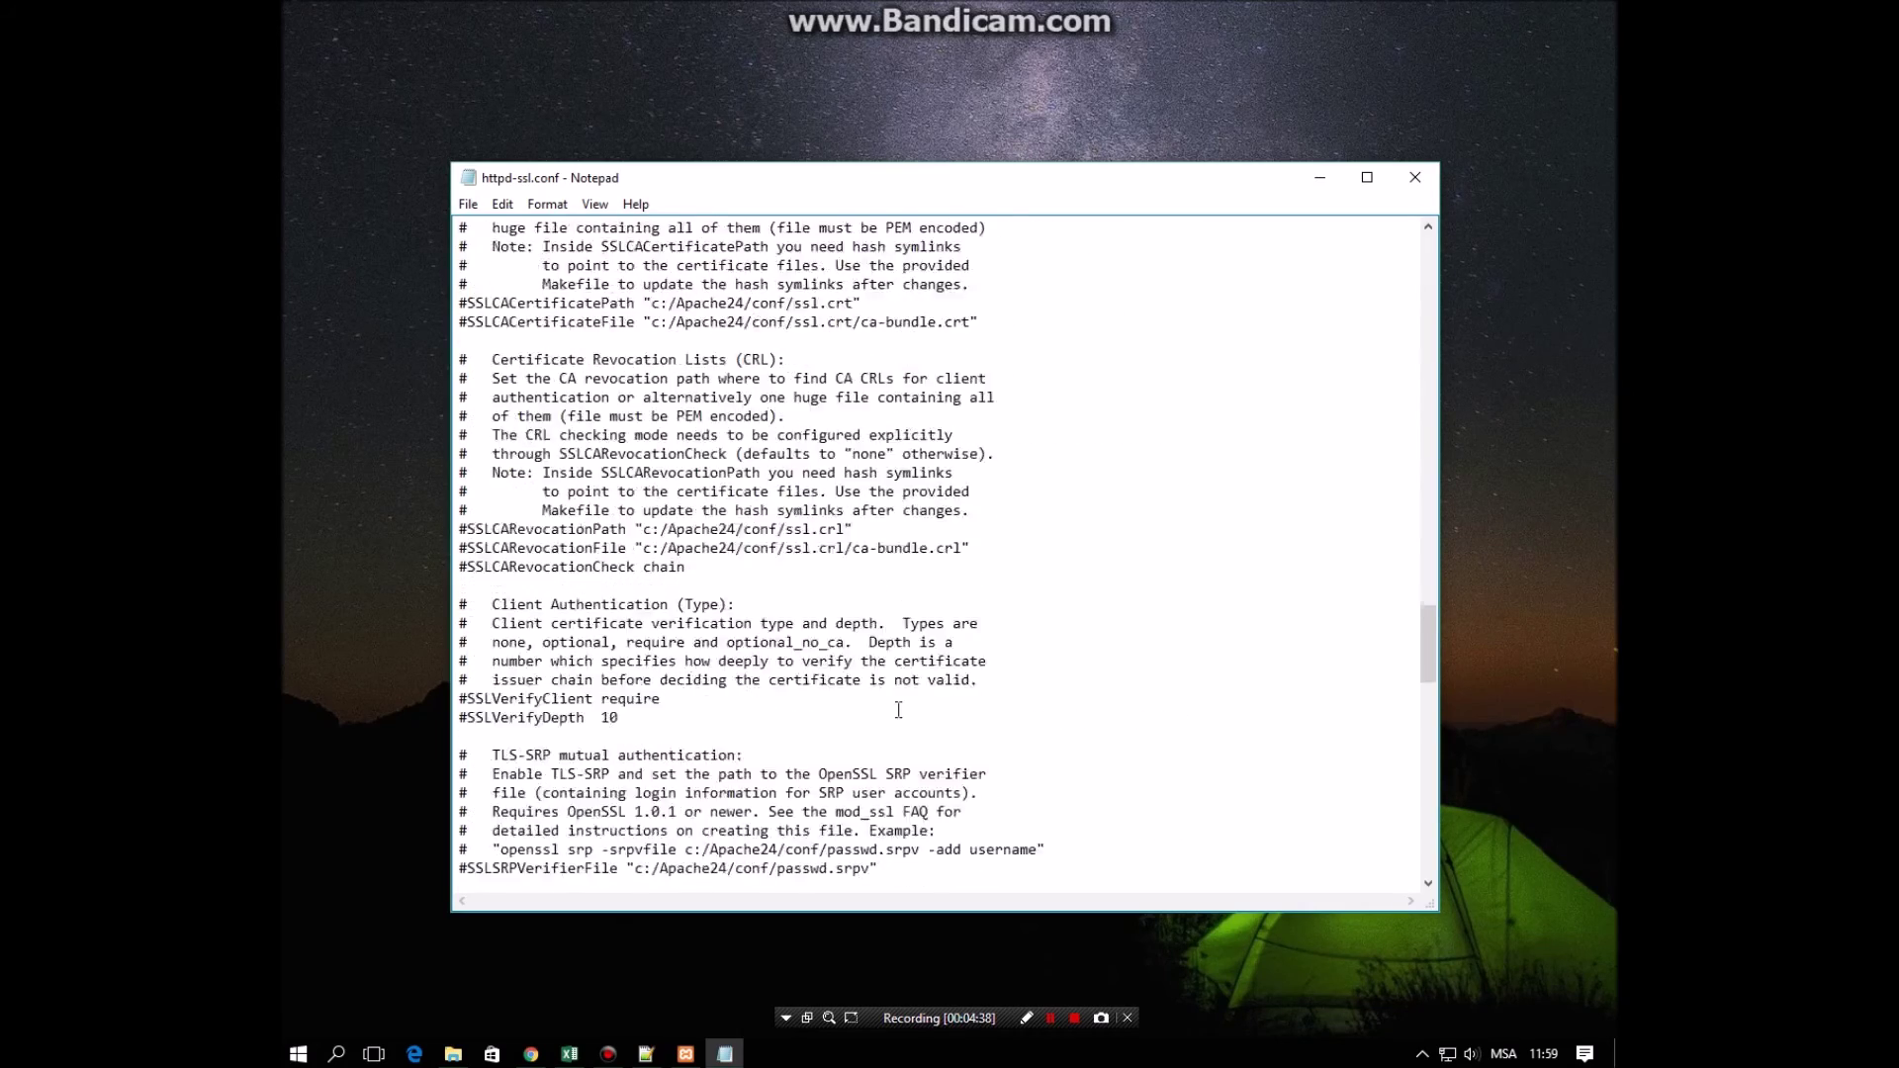
scroll(899, 710, "down", 20)
left_click_drag(1427, 819, 1431, 334)
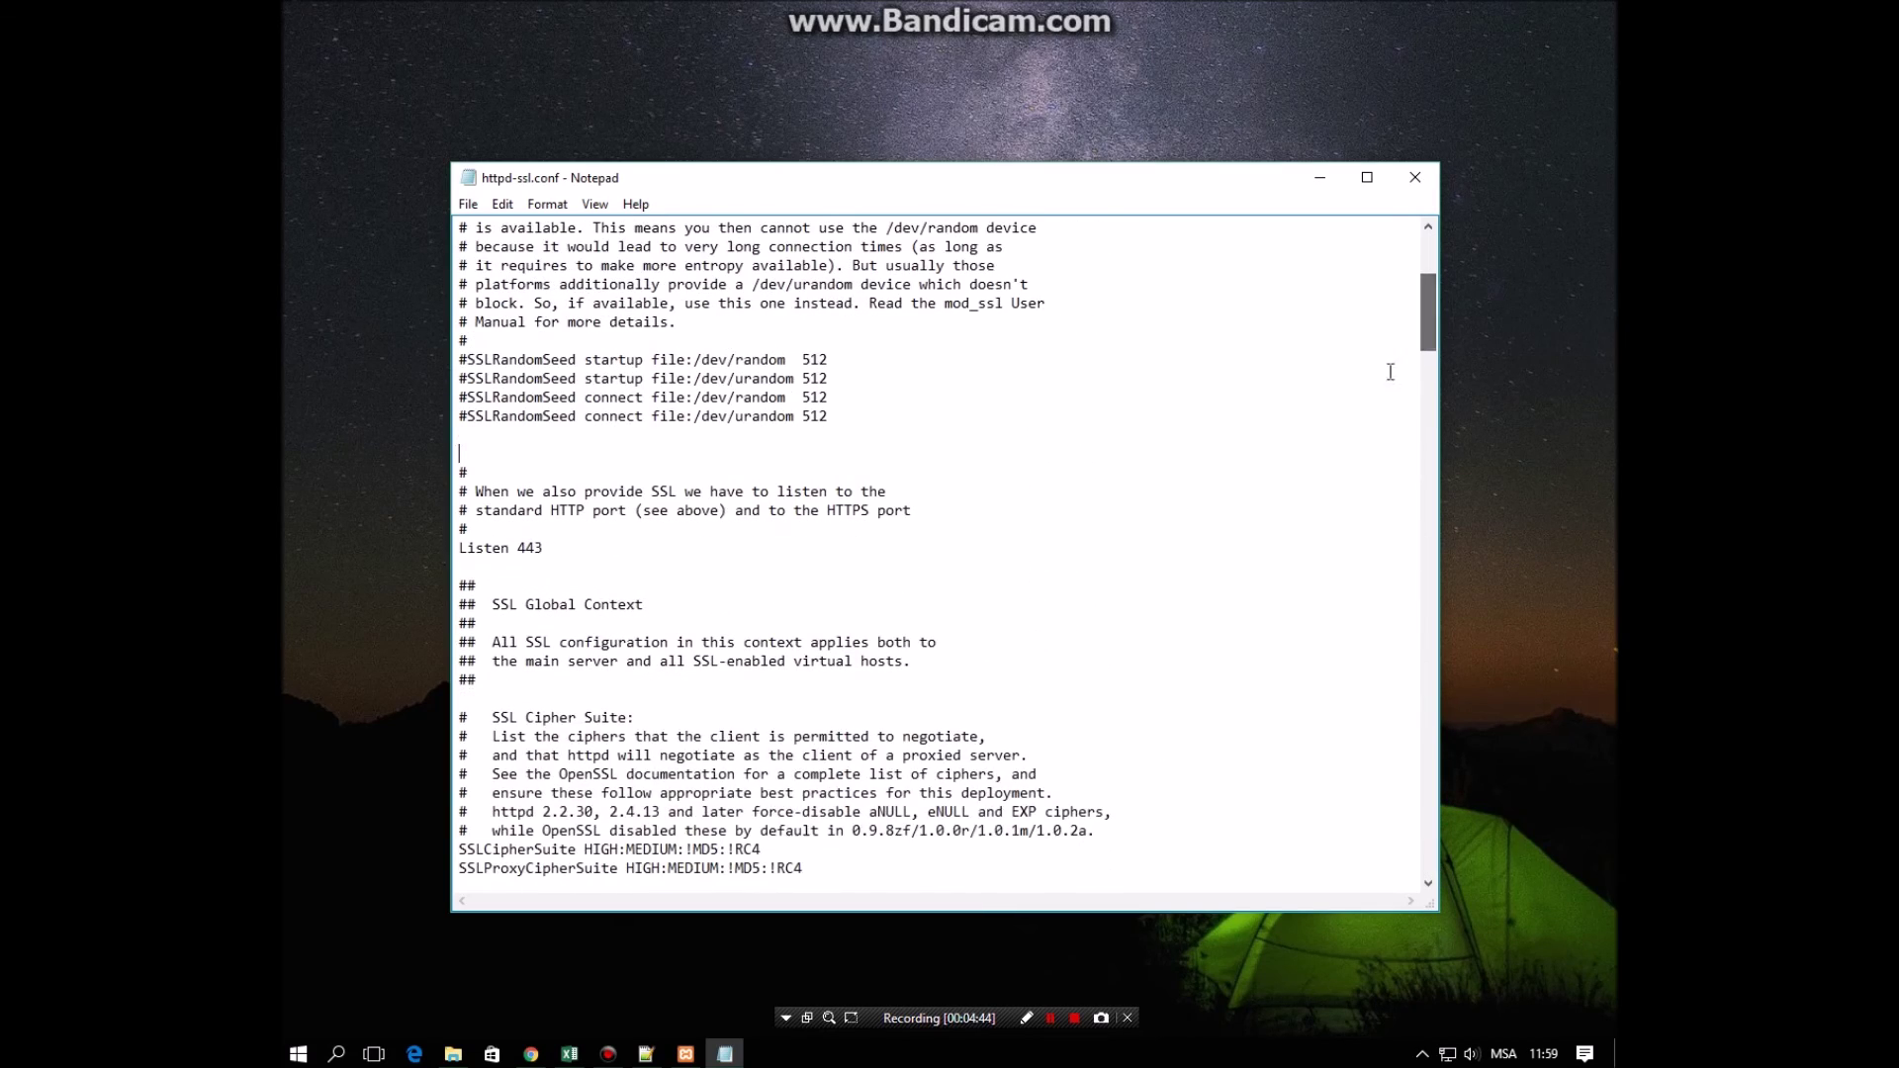
left_click_drag(476, 547, 563, 550)
left_click(564, 549)
left_click(564, 549)
left_click(468, 203)
left_click(500, 274)
left_click(1415, 177)
- Add the instruction "2. change the listen port from 443 to 4434 or 4433" to the third list in the notes
left_click(978, 619)
key("Return")
type("2. change the l")
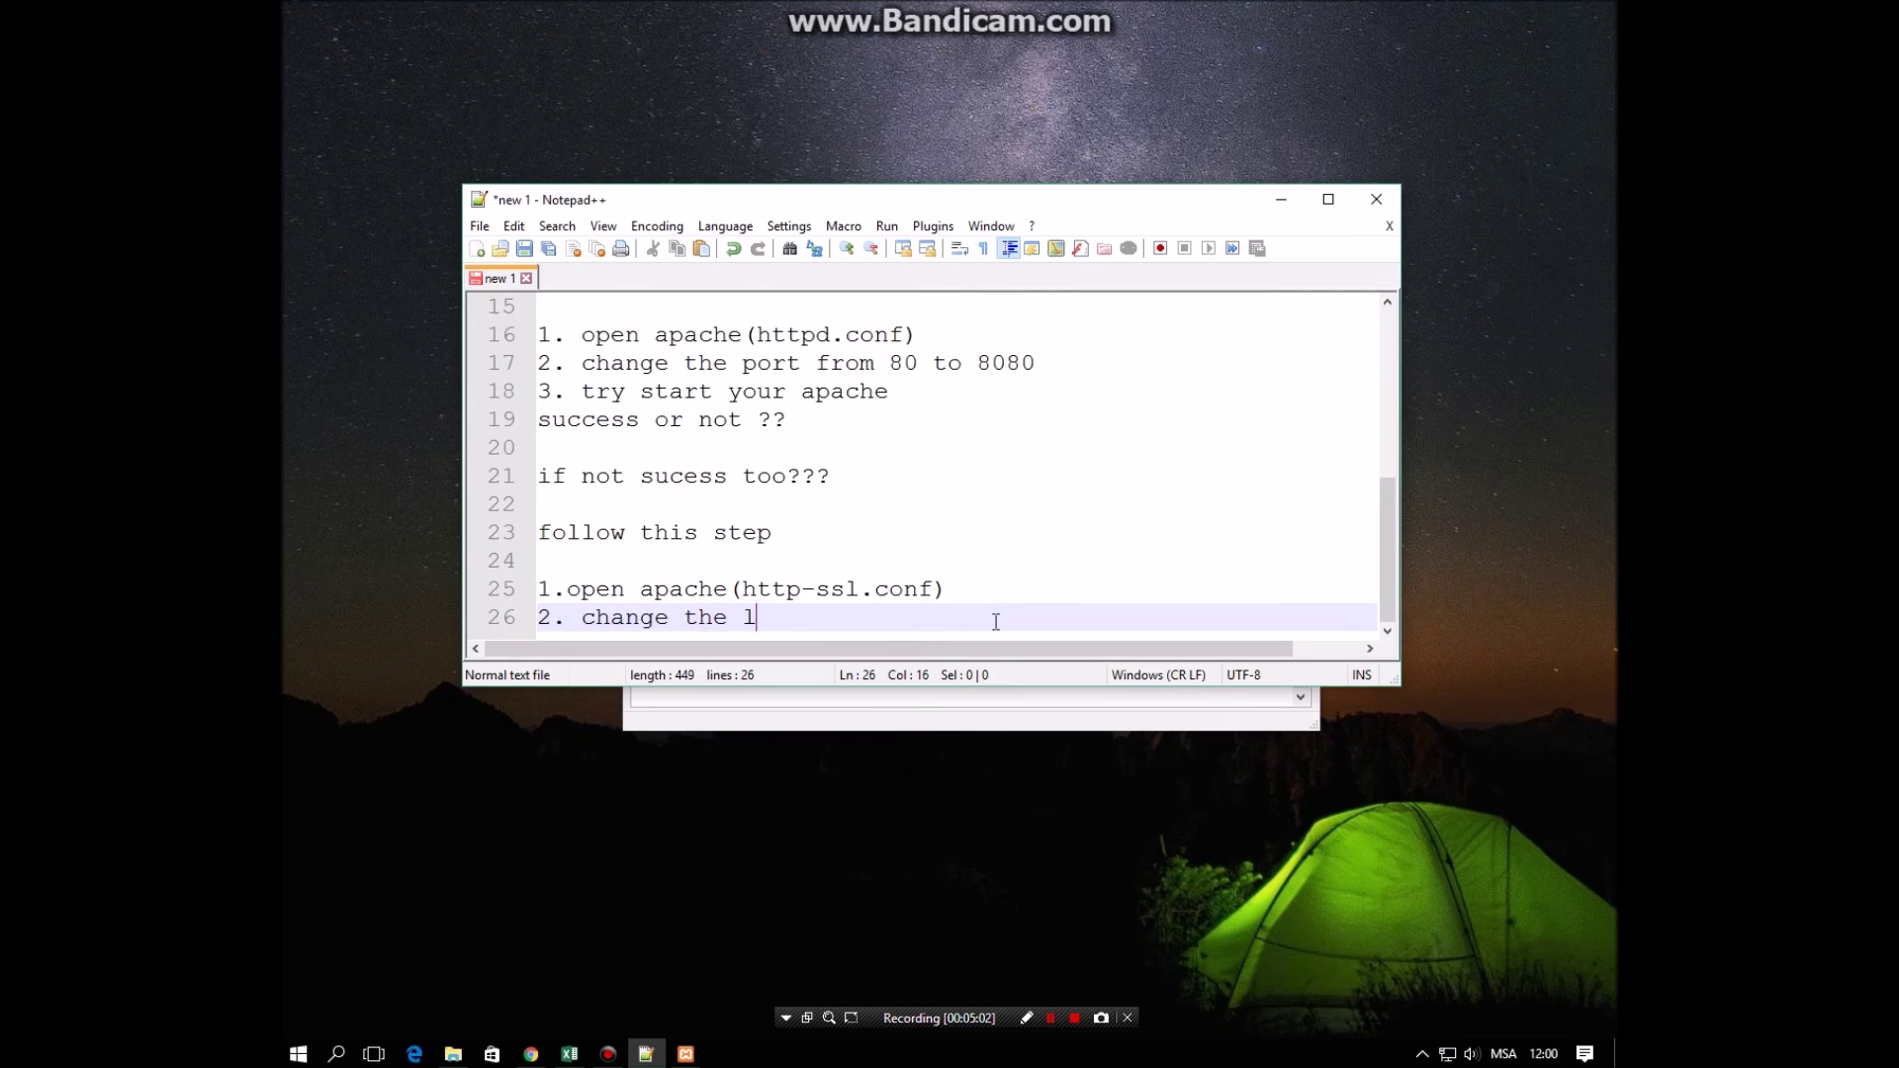
type("isten port from ")
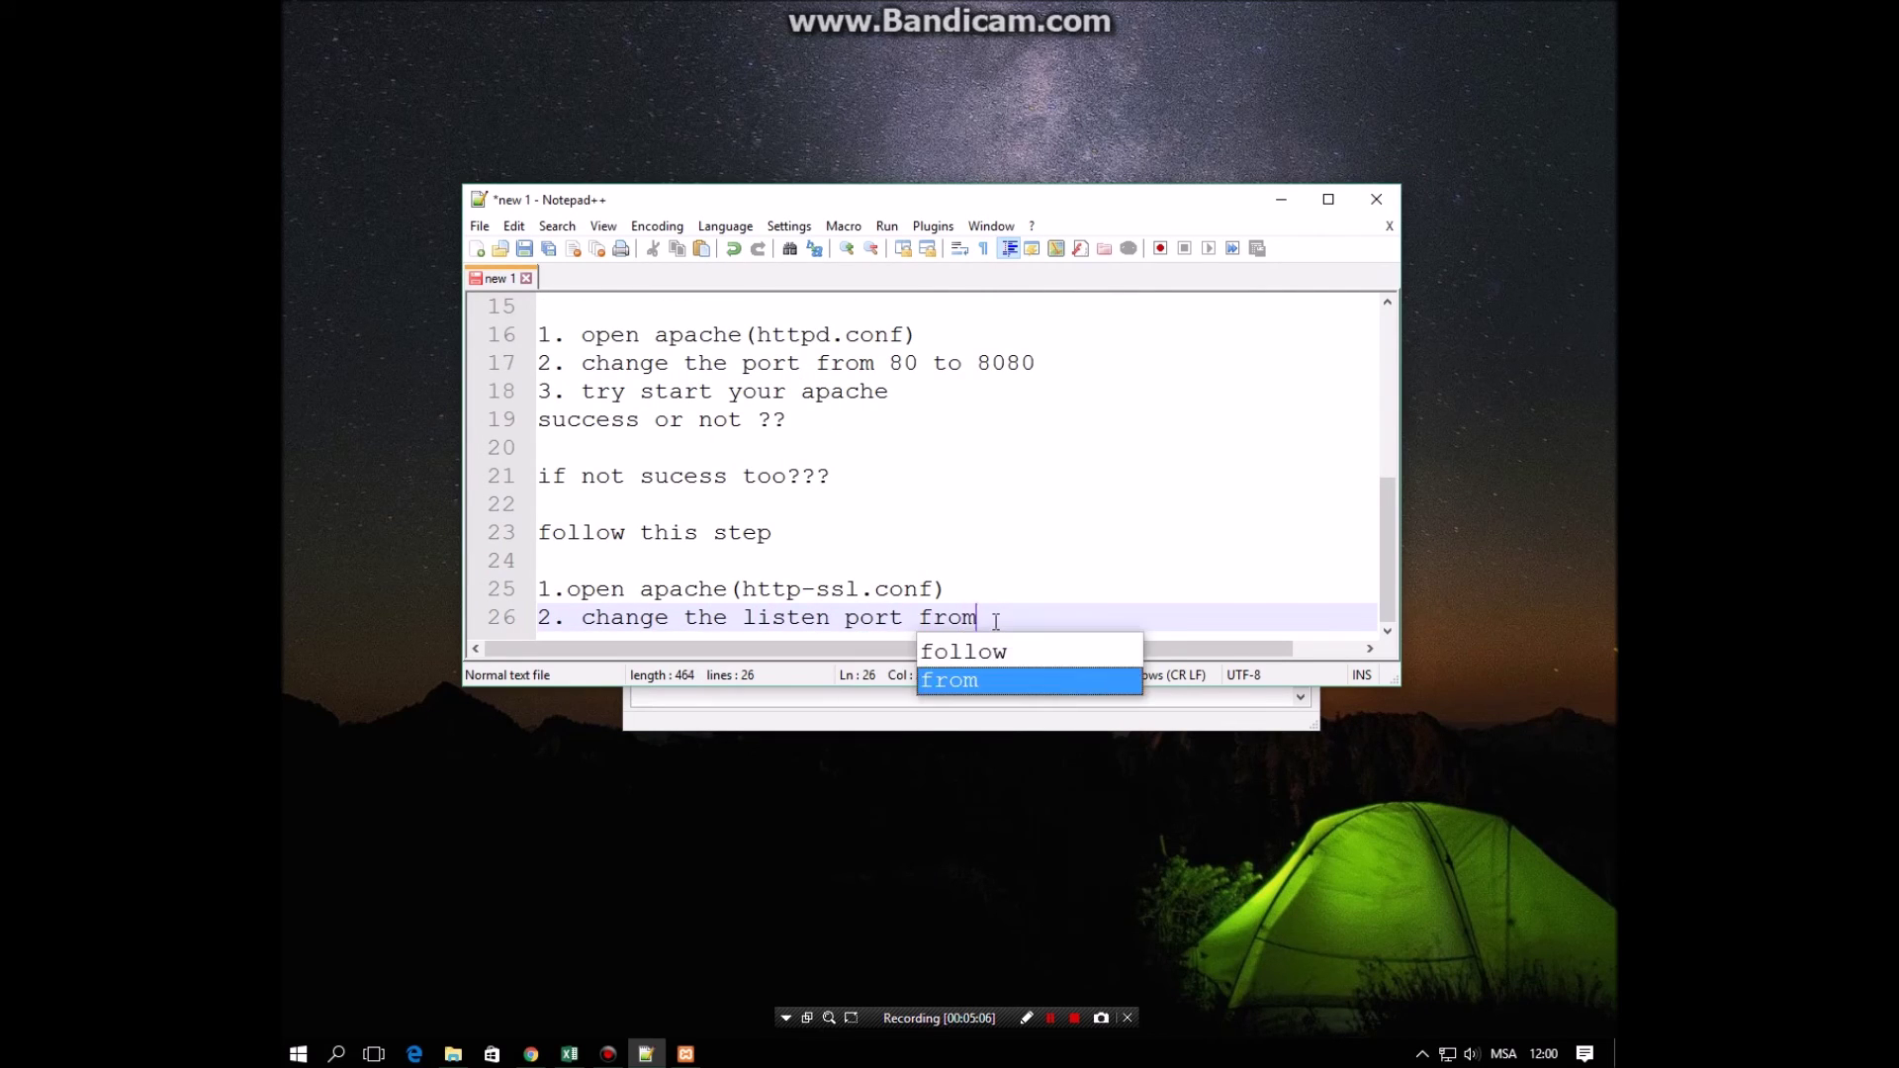
type("443 to 443")
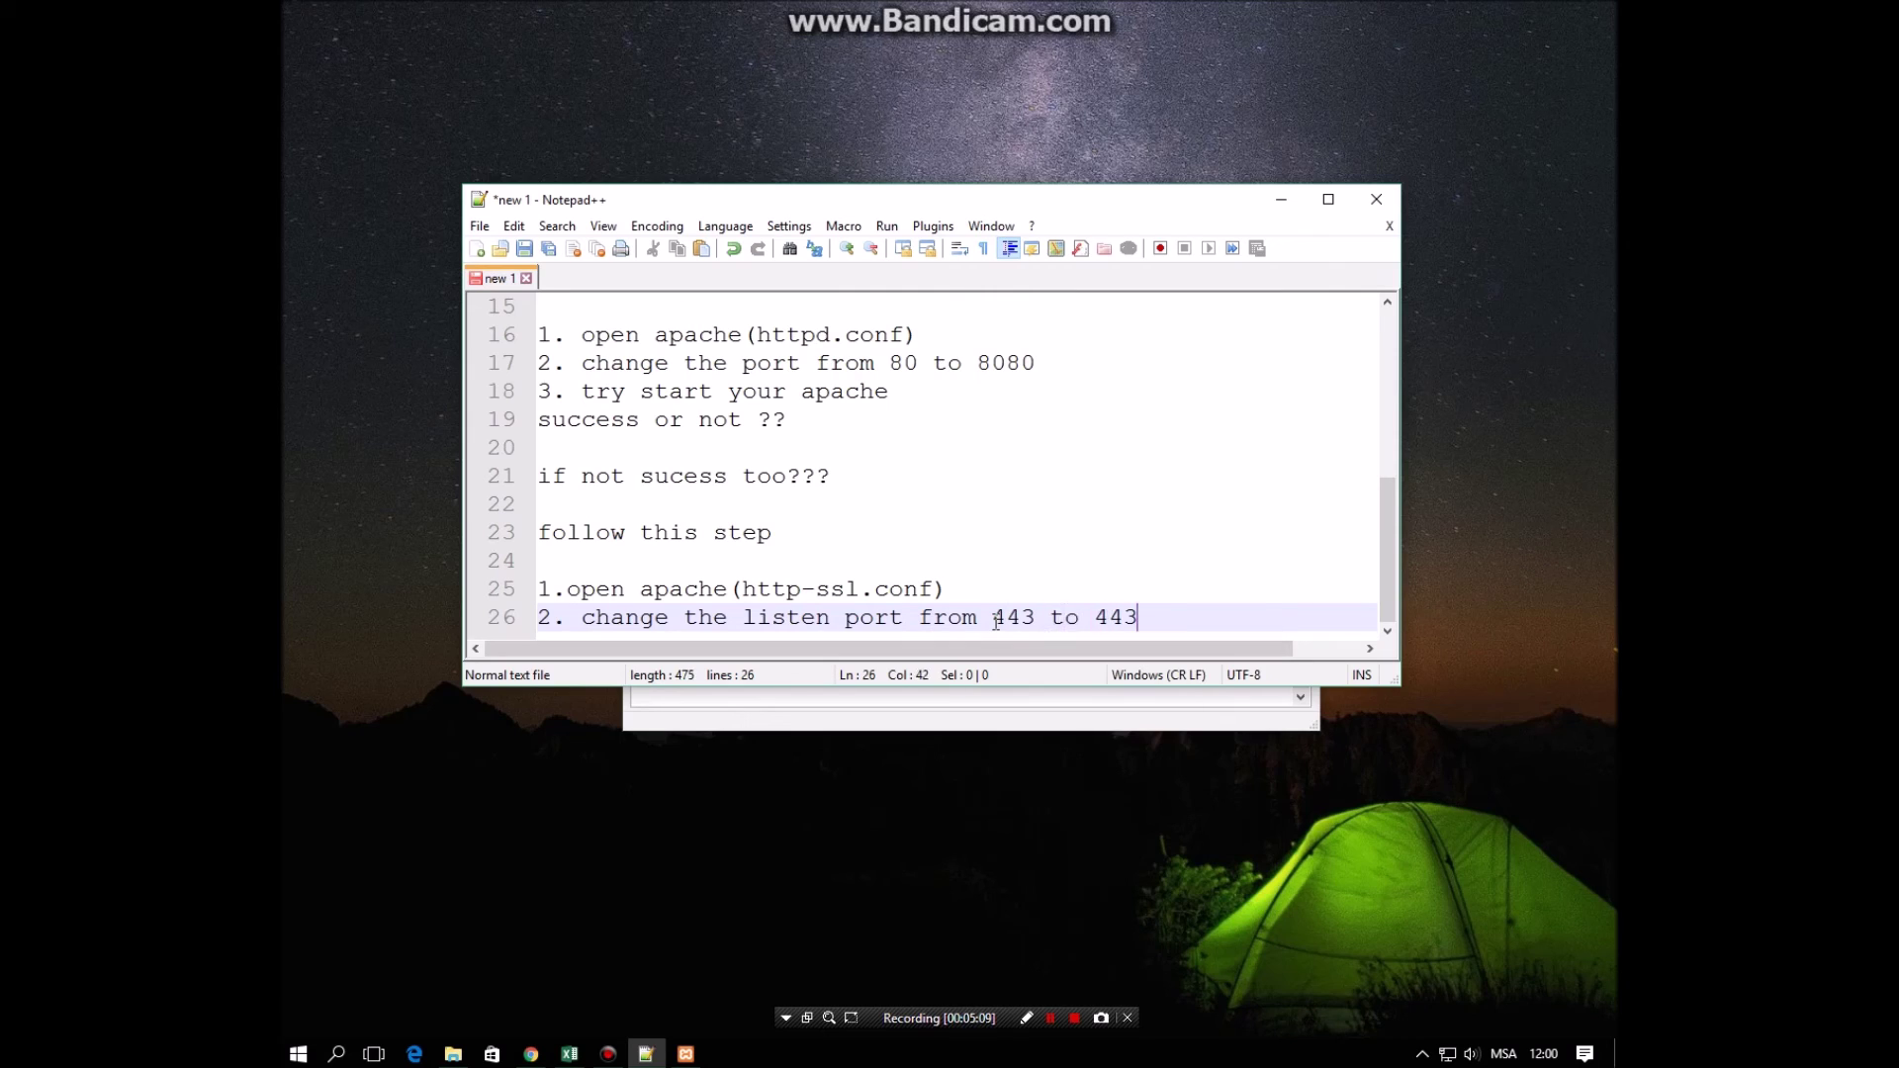
type("4 or 4433")
left_click(1187, 592)
left_click(1294, 618)
- Add the lines "save it." and "and start our apache..." below the listen port instruction
key("Return")
type("save it.")
key("Return")
type("and sta")
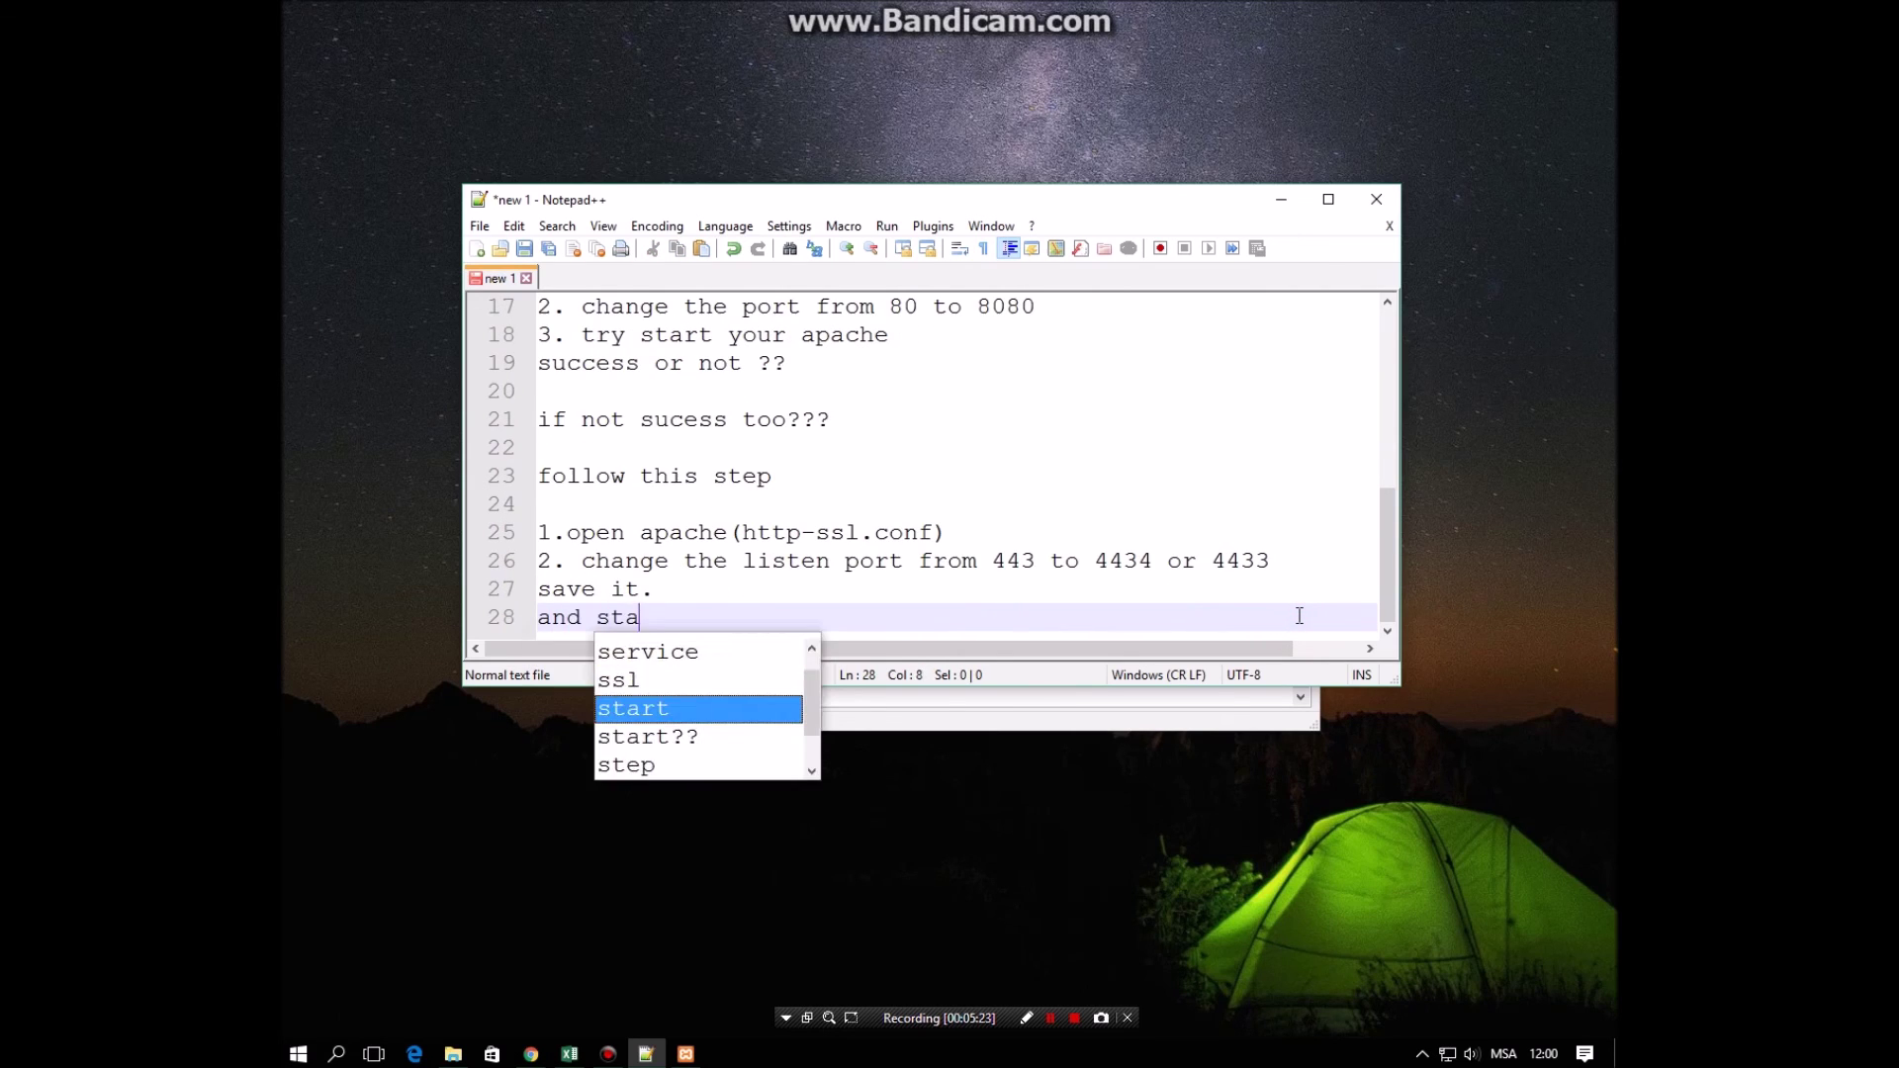
type("rt our apa")
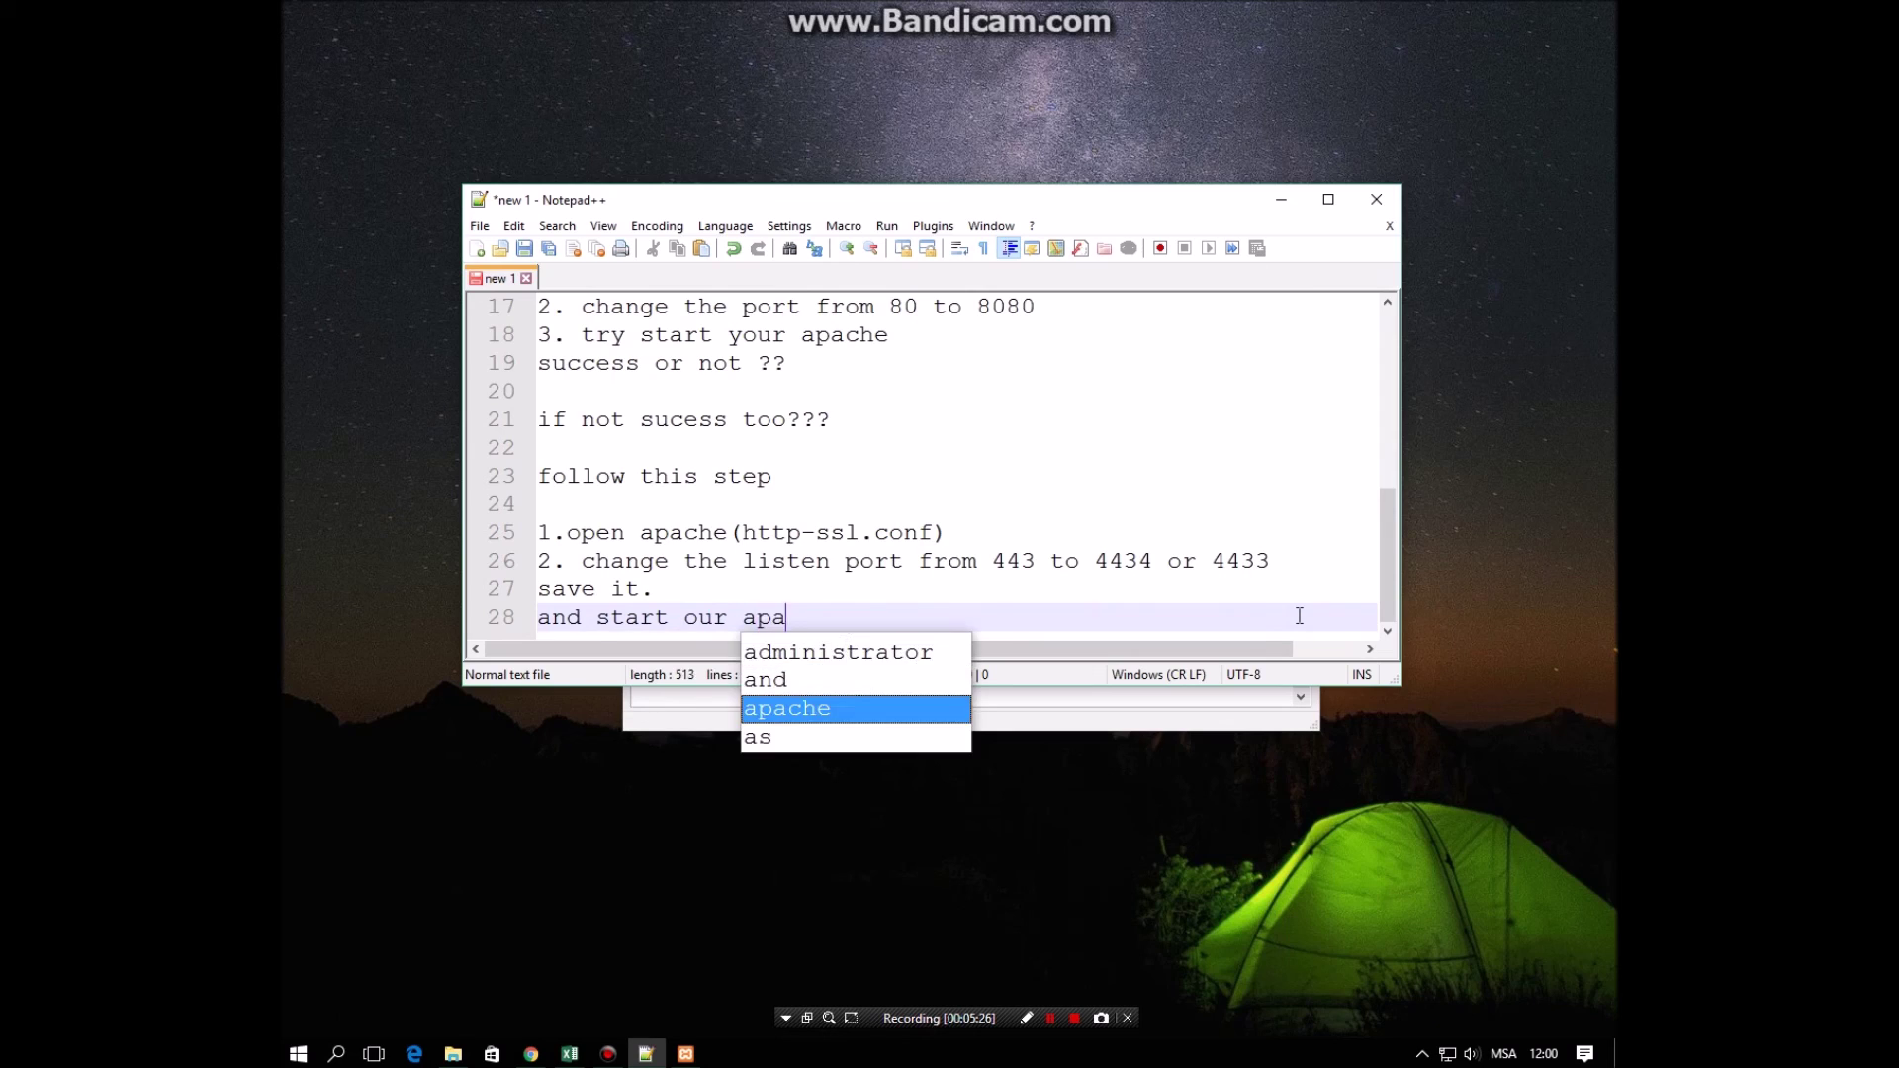
type("che...")
- End the notes with "Hope this tutorial will solve your problem." and "THX", separated by a blank line
key("Return")
key("Return")
type("Hope this ")
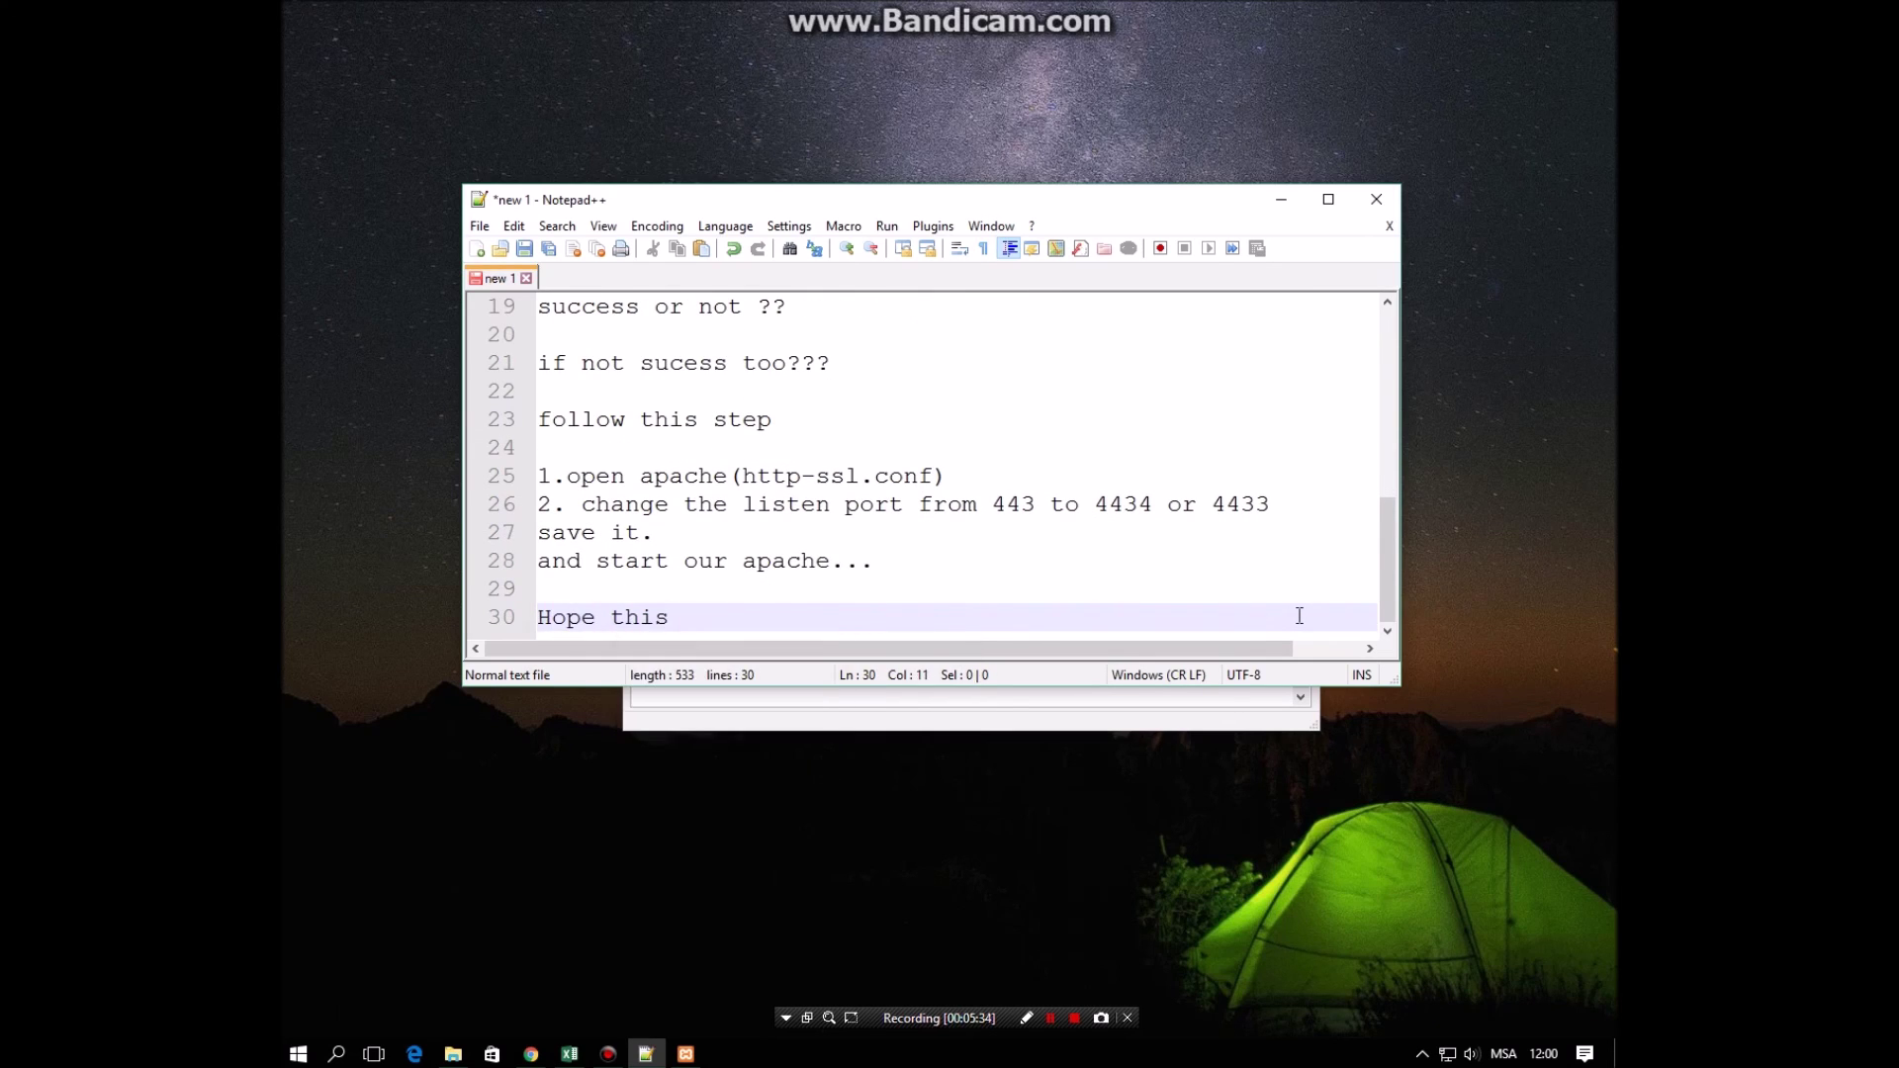
type("tutorial will solve your ")
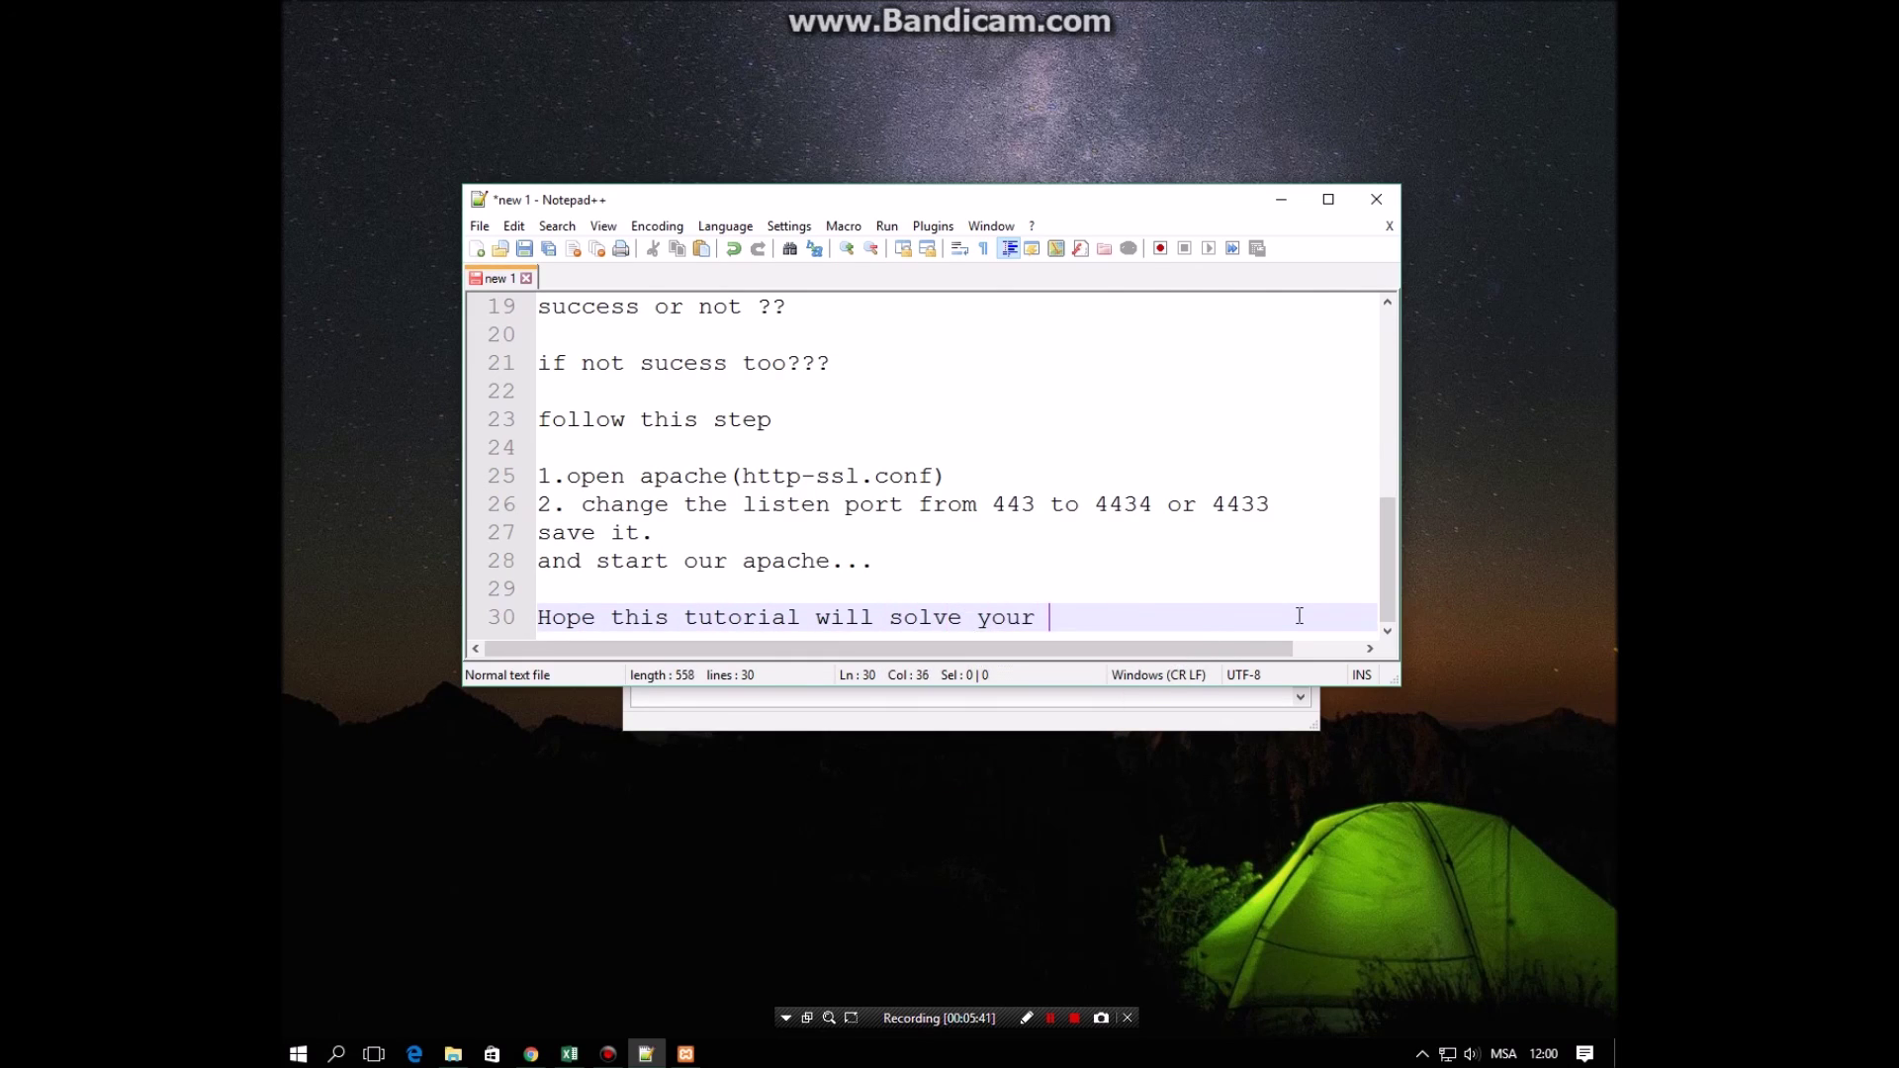
type("problem.")
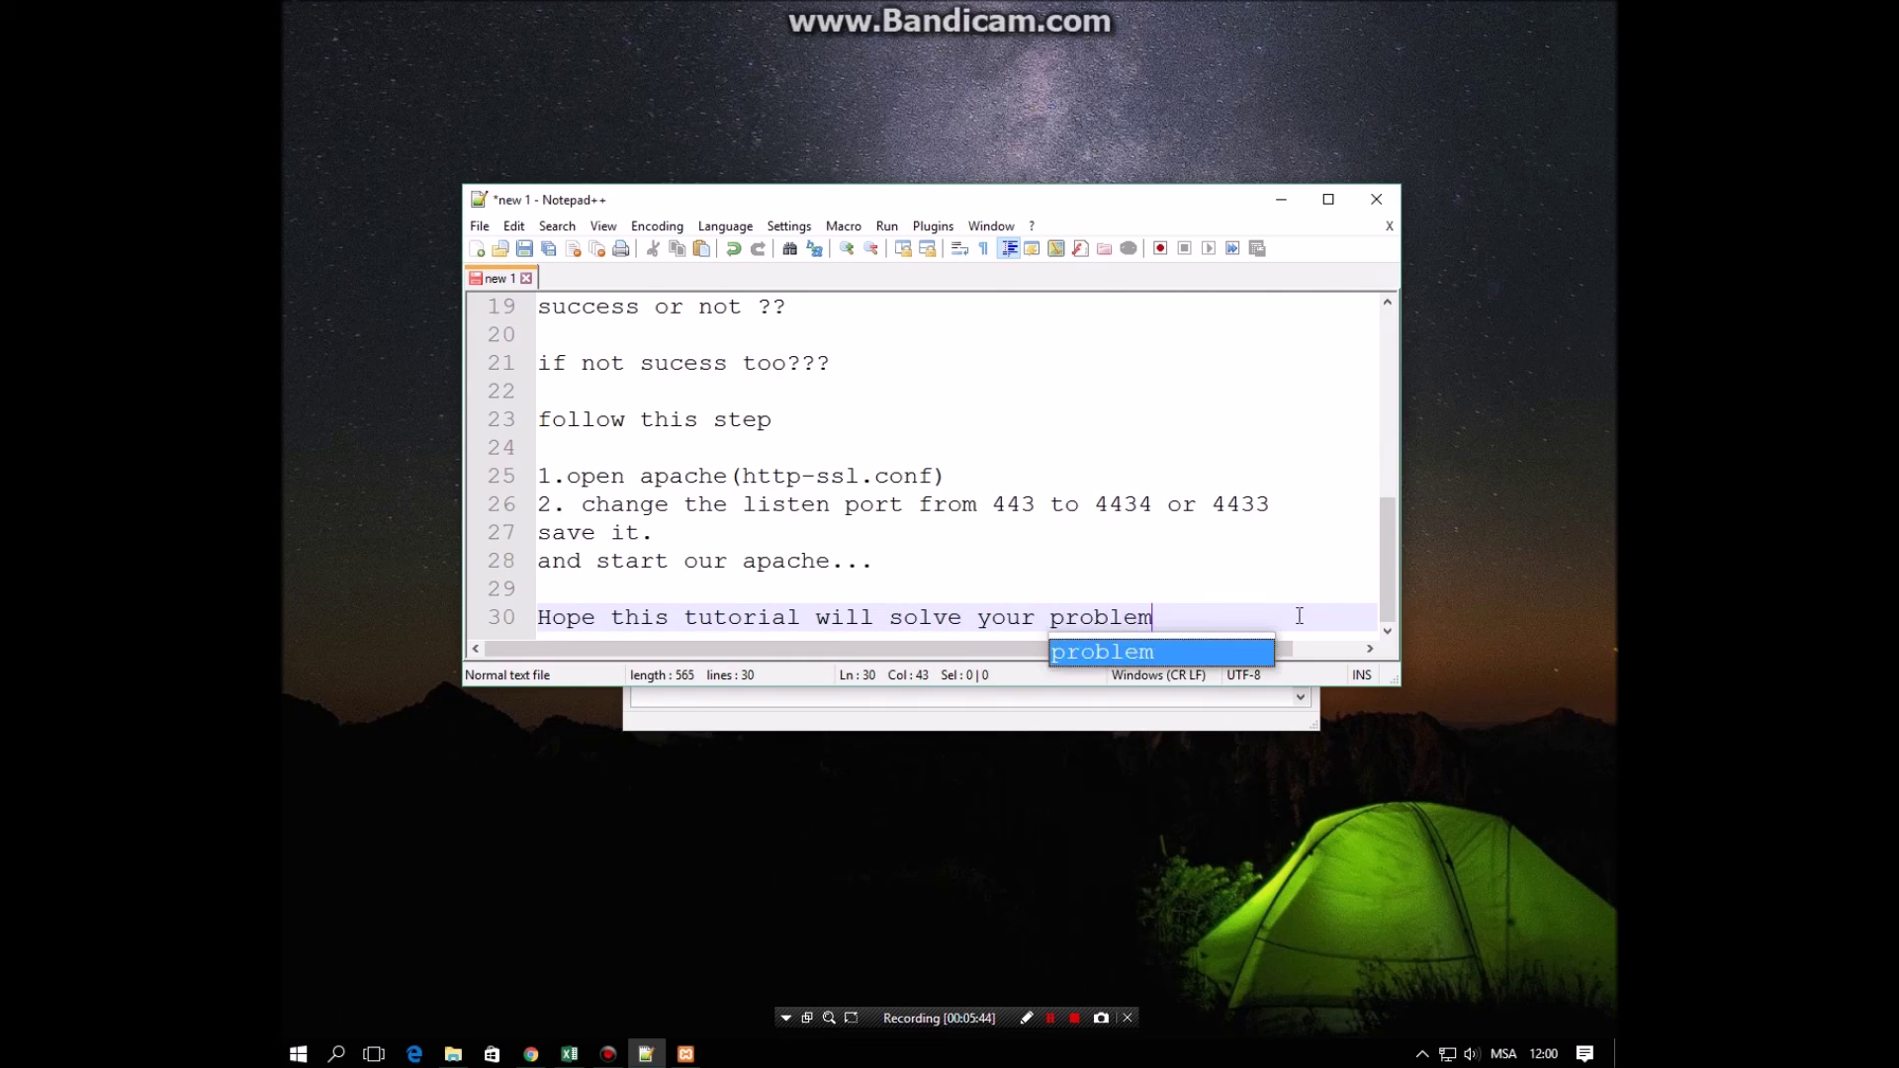
key("Return")
key("Return")
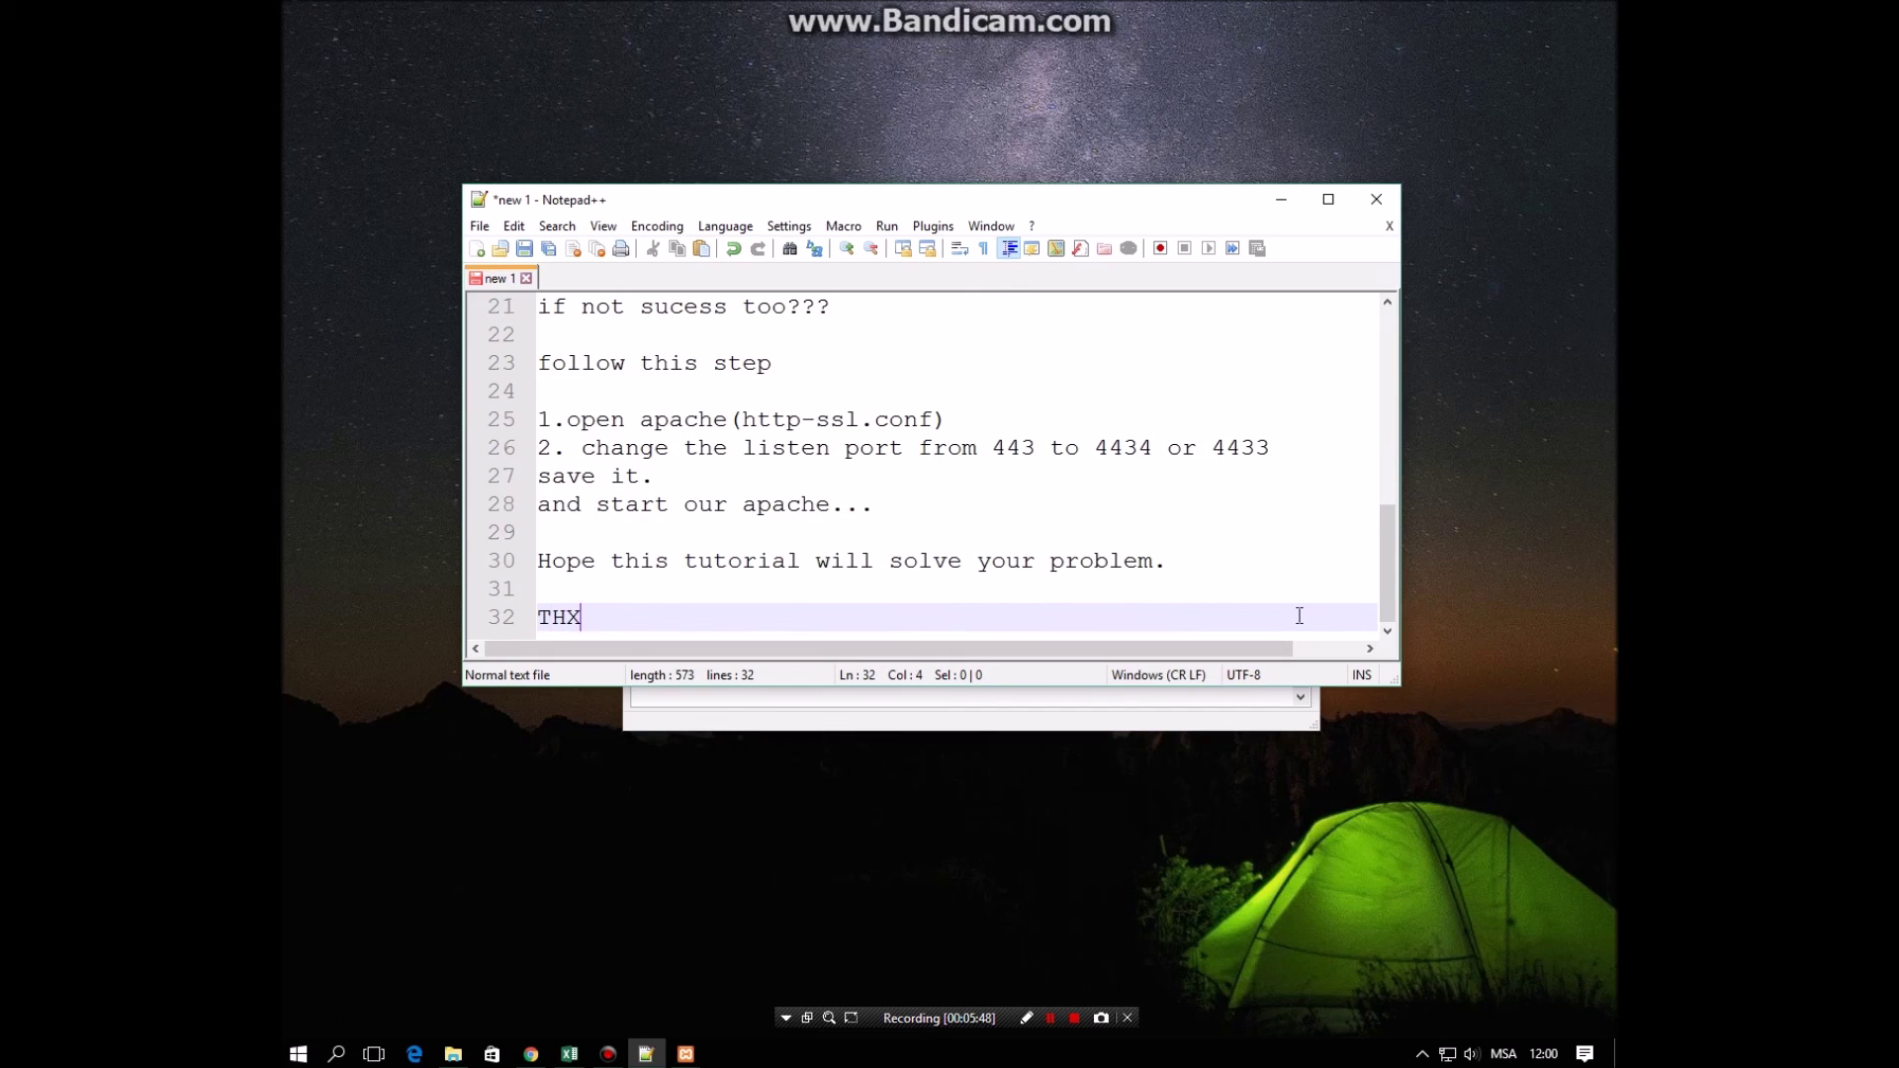
- In the XAMPP Control Panel, start the Apache service again
left_click(1118, 704)
left_click(977, 396)
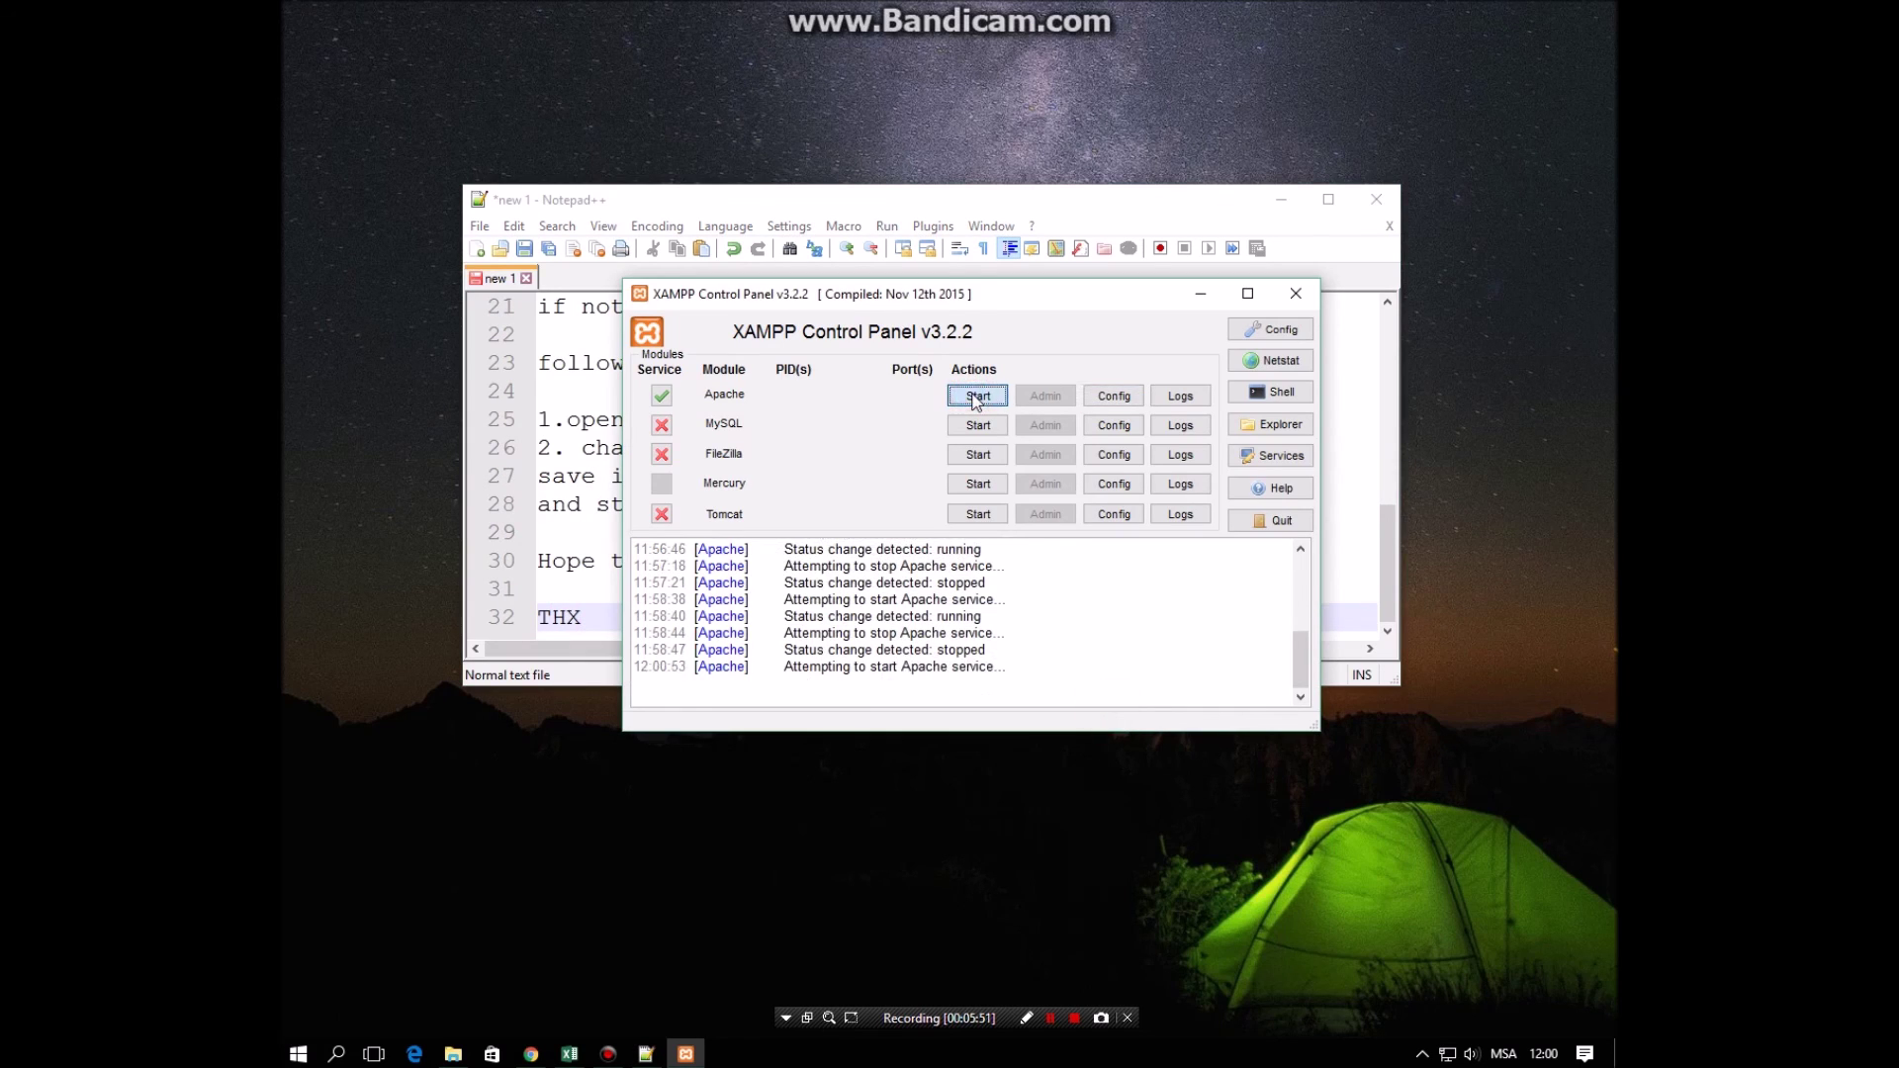